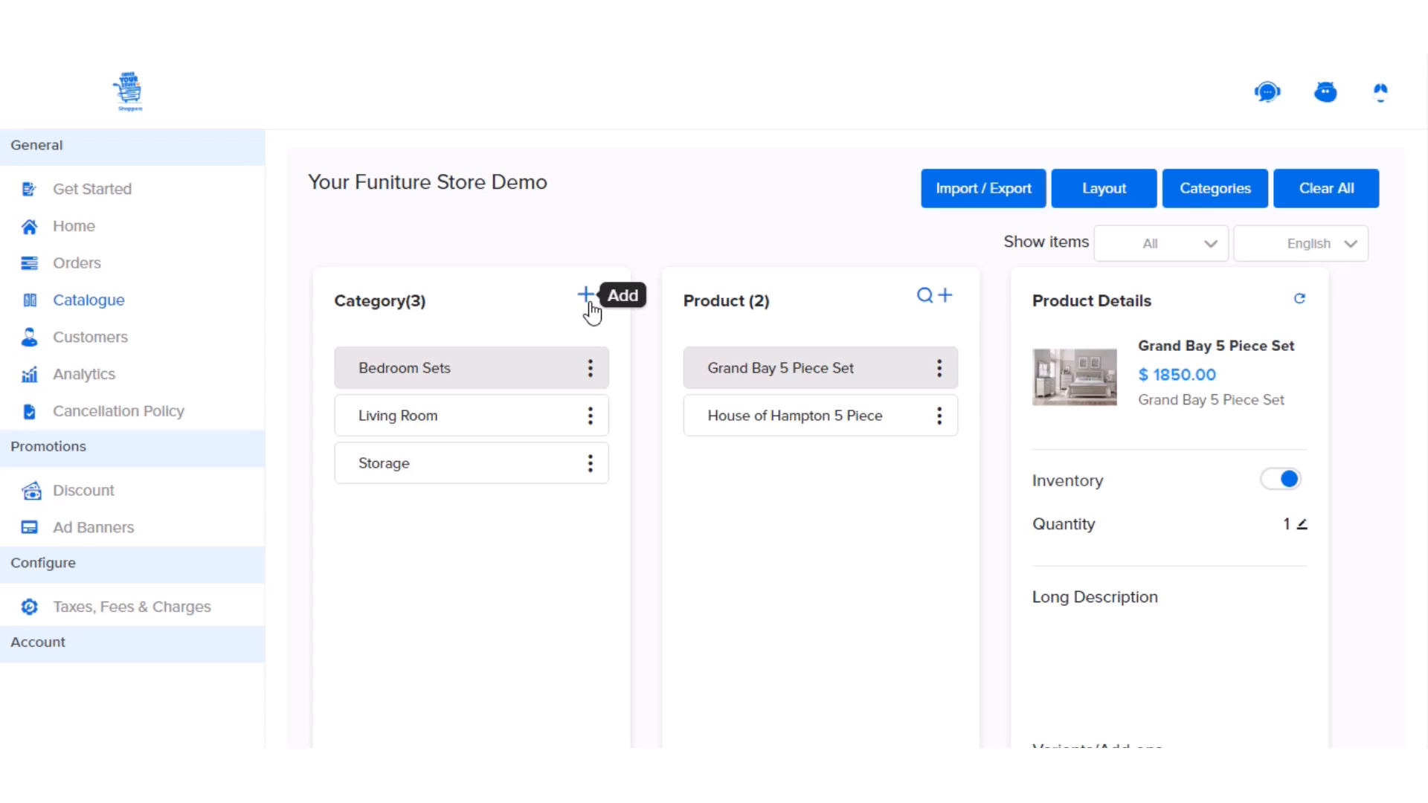
- Add a new catalogue category named Front Room and select it in the category list
left_click(586, 295)
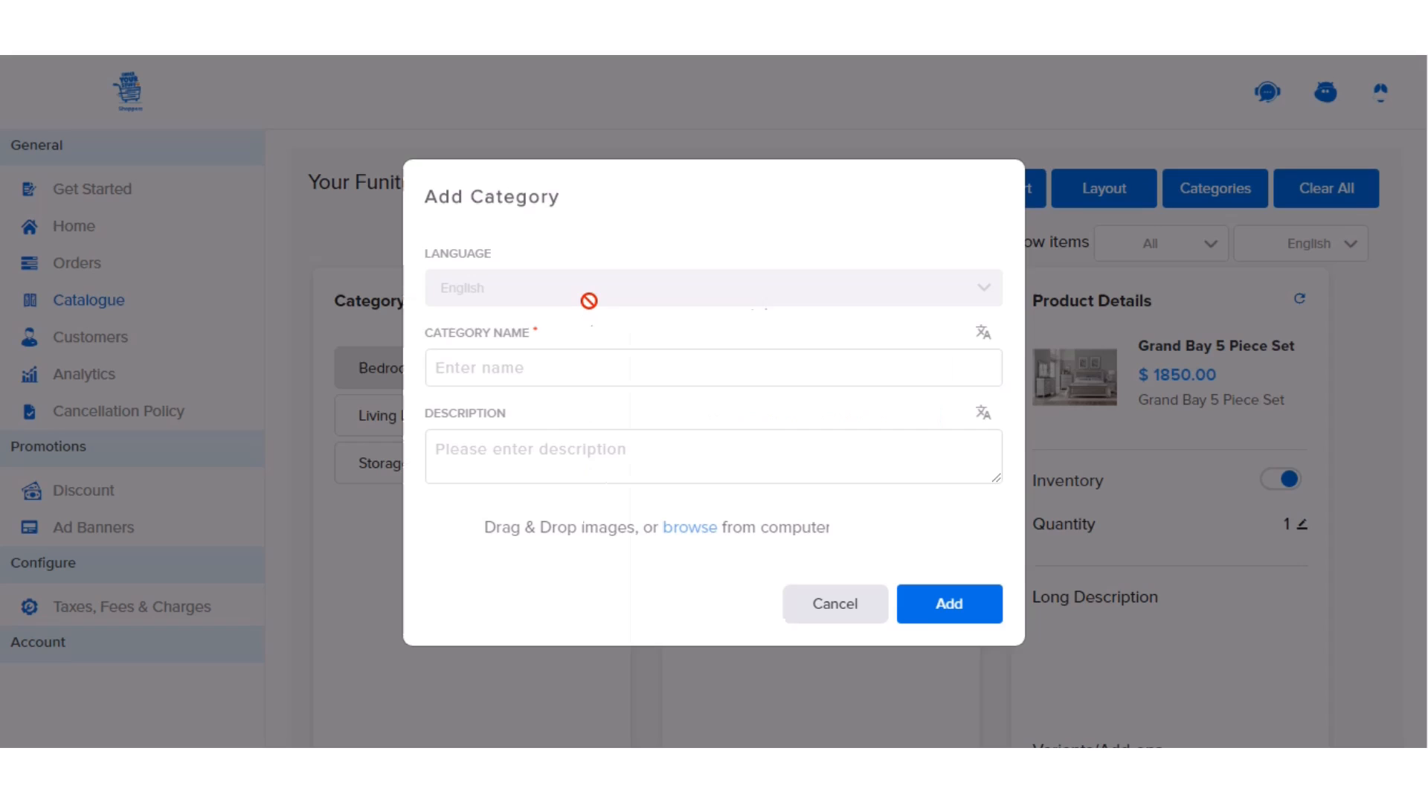
left_click(559, 381)
type("Front ")
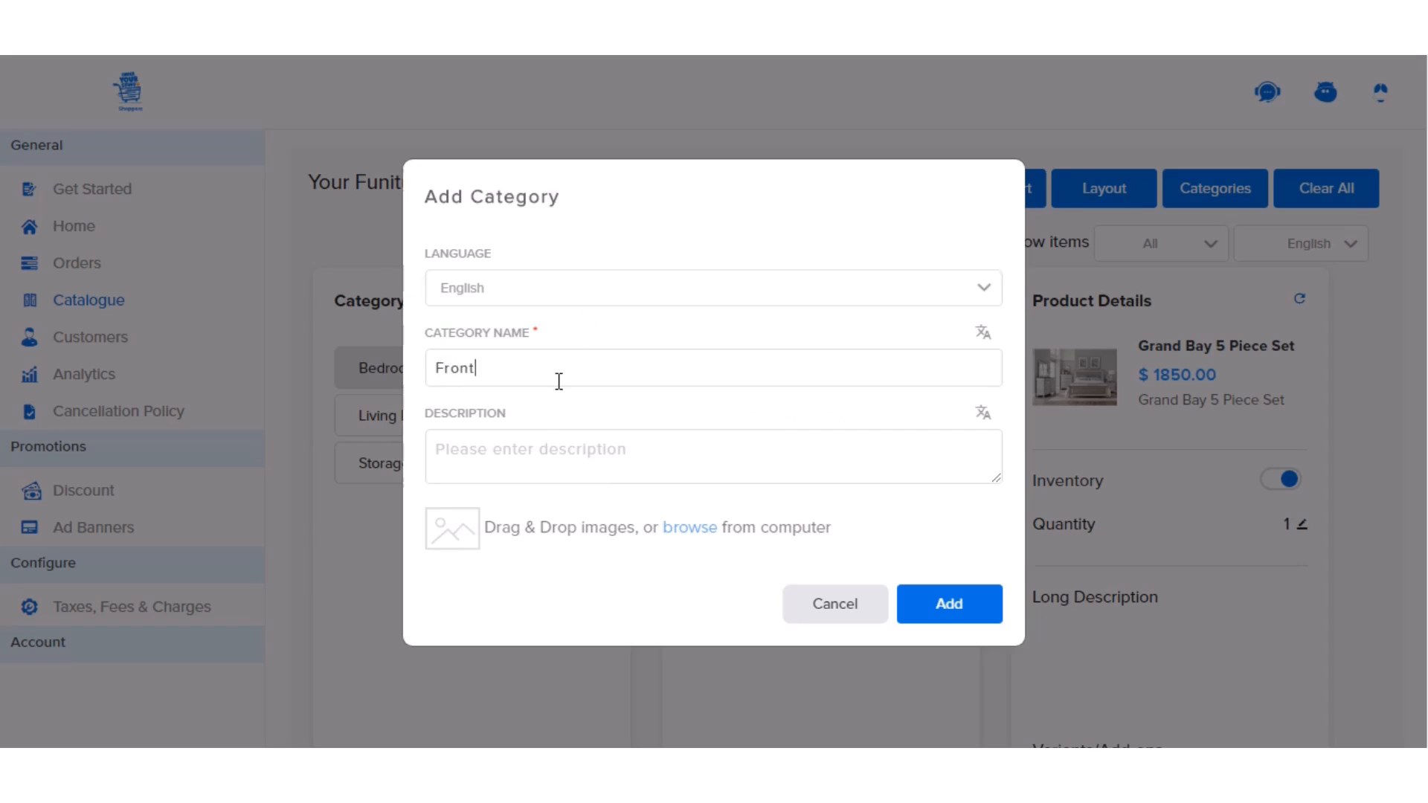
type("Room")
left_click(956, 622)
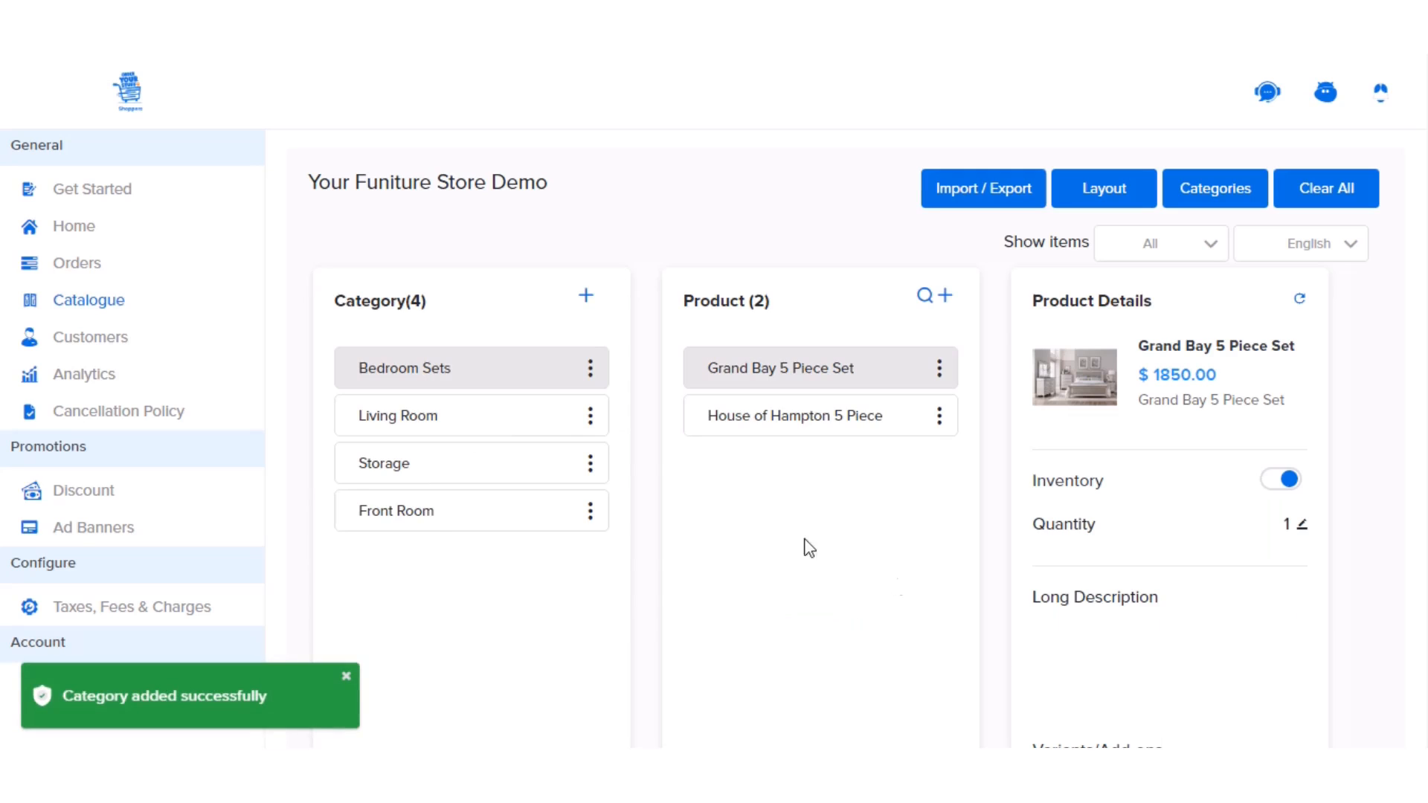
left_click(444, 520)
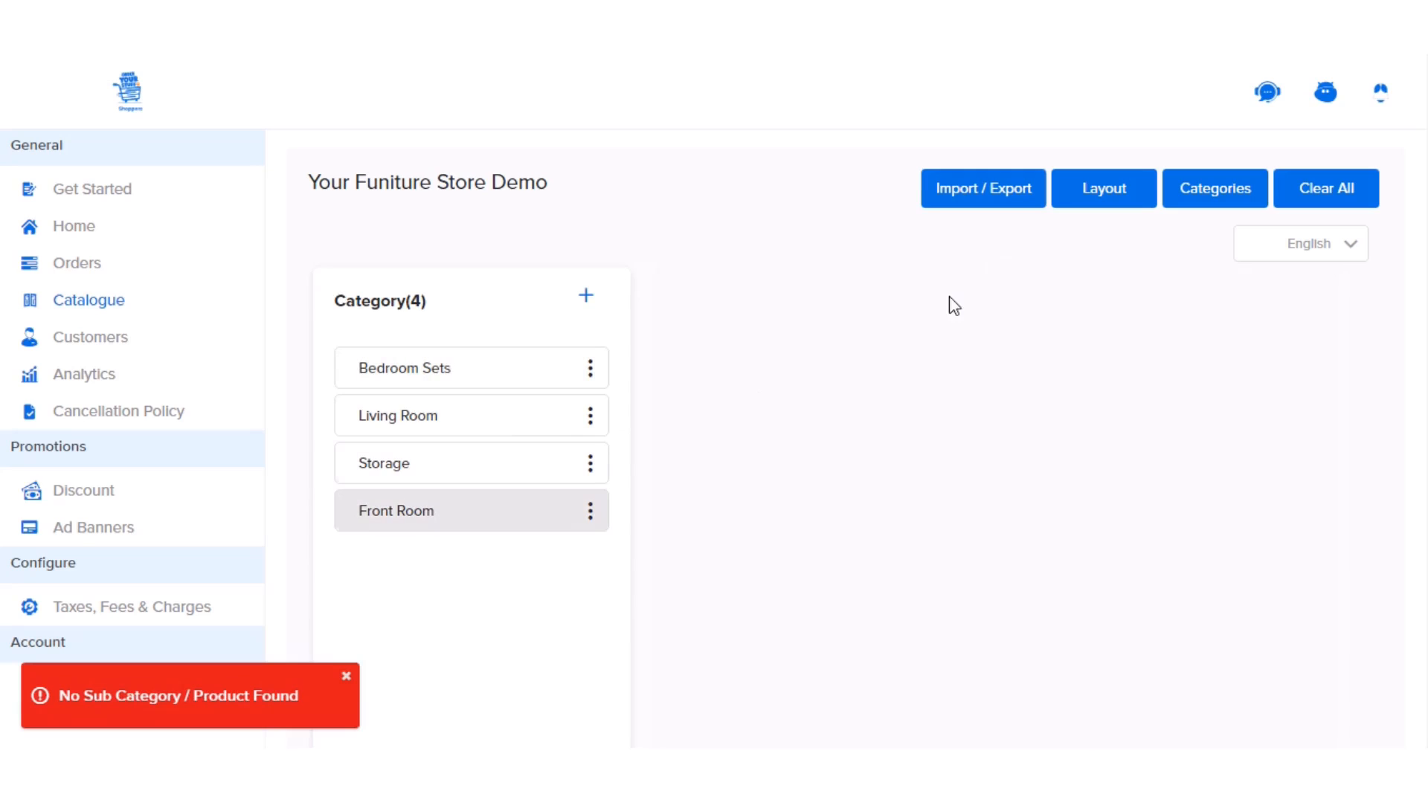
- Request an export of the existing category CSV from the catalogue import page, sent to the same account email
left_click(988, 201)
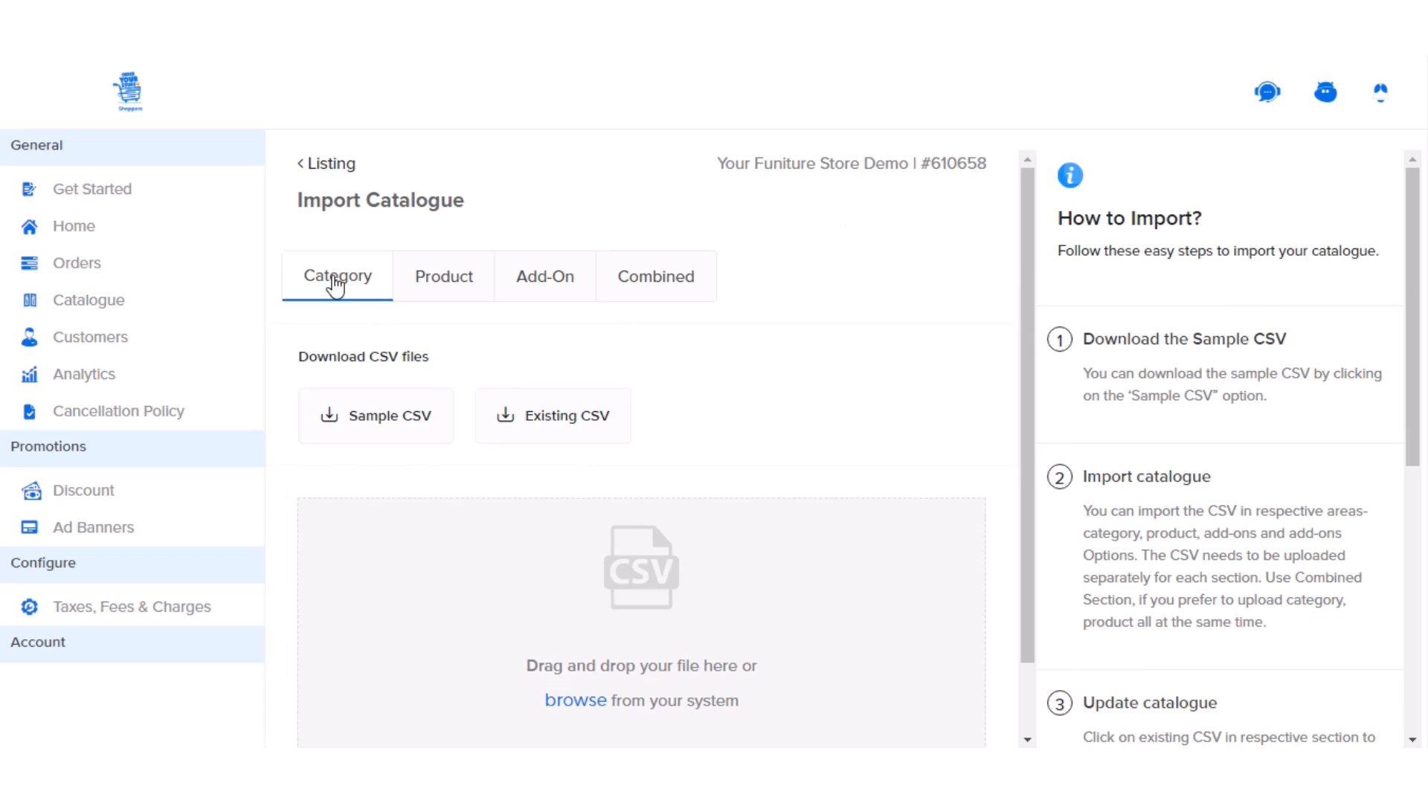
left_click(529, 416)
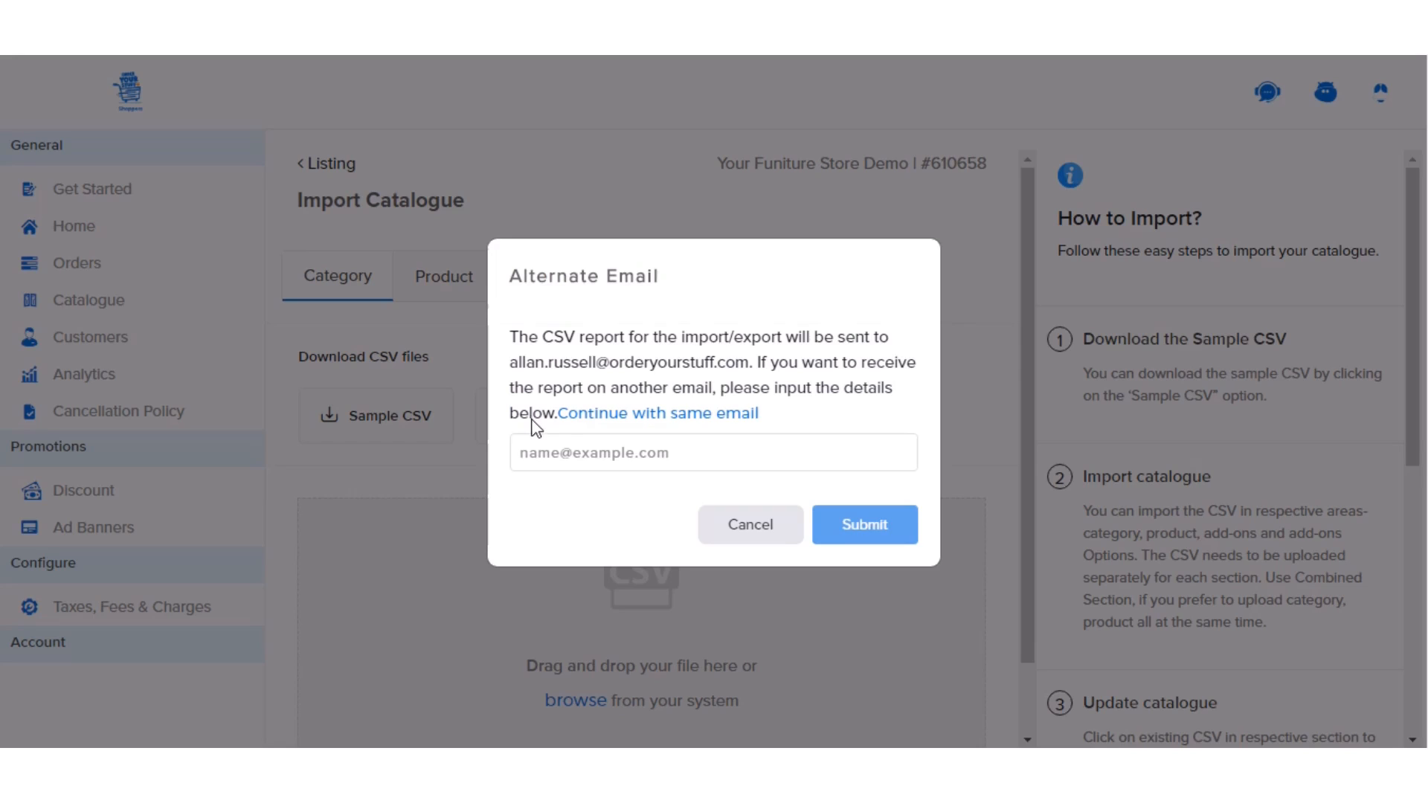
left_click(580, 415)
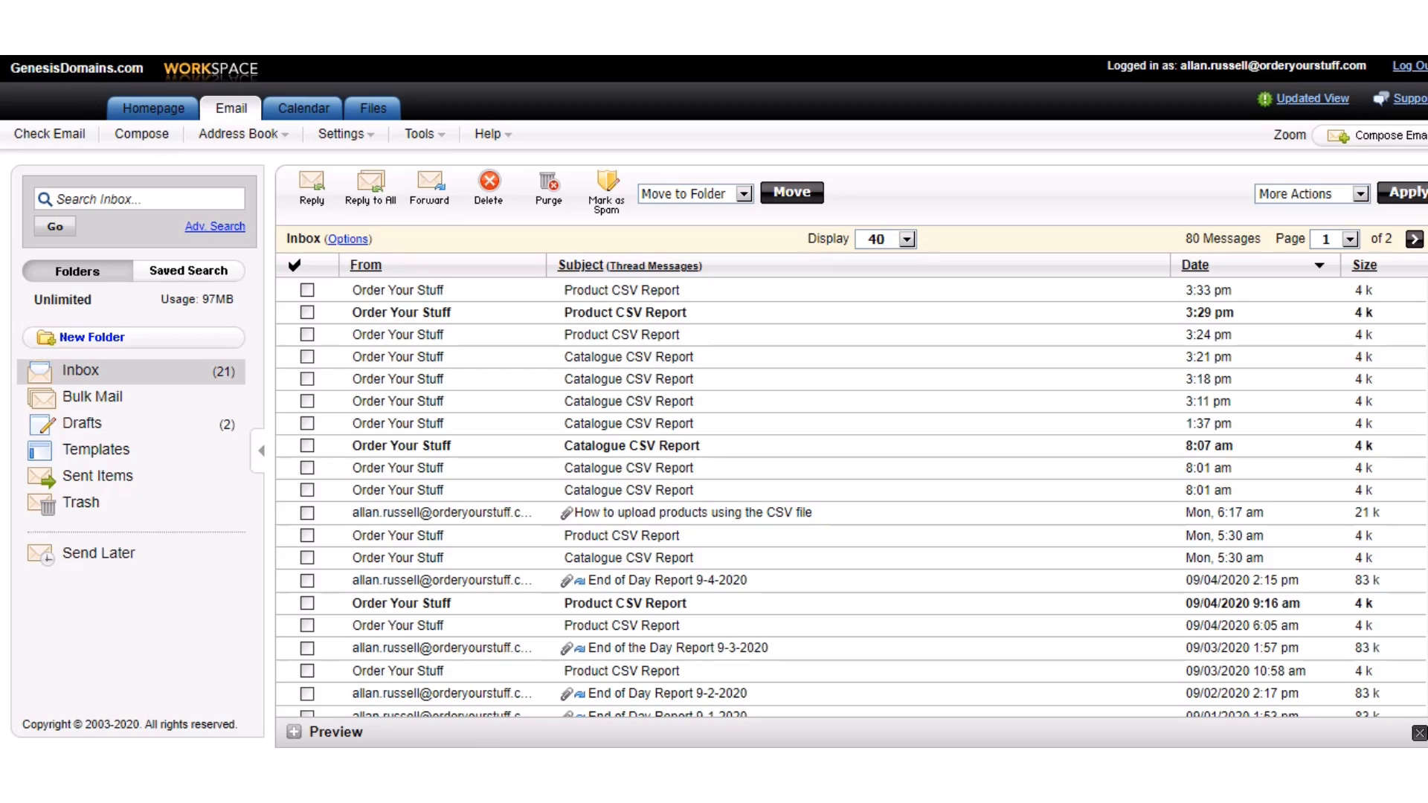
- In the webmail inbox, refresh the messages, then download and open the CSV from the newest Catalogue CSV Report email
key("F5")
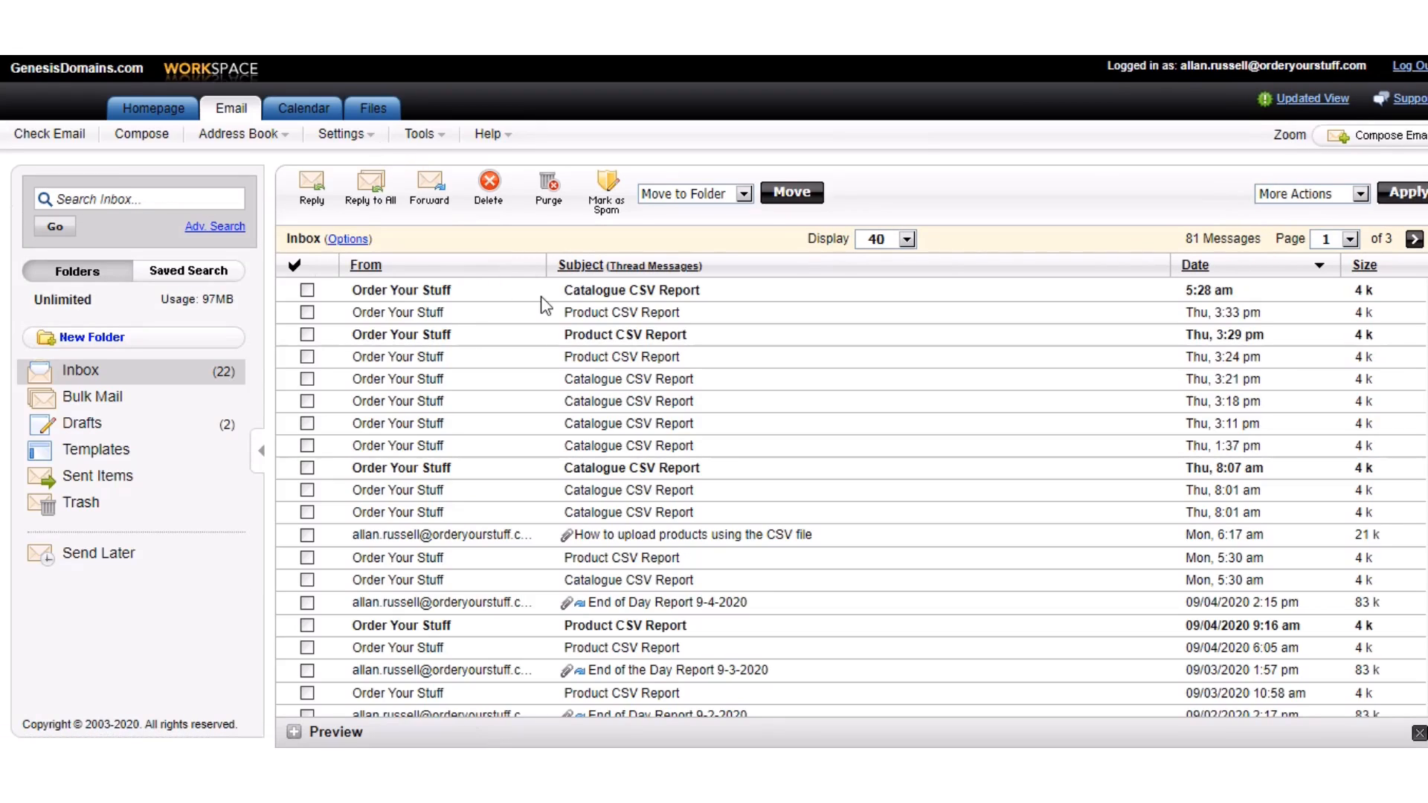
left_click(541, 297)
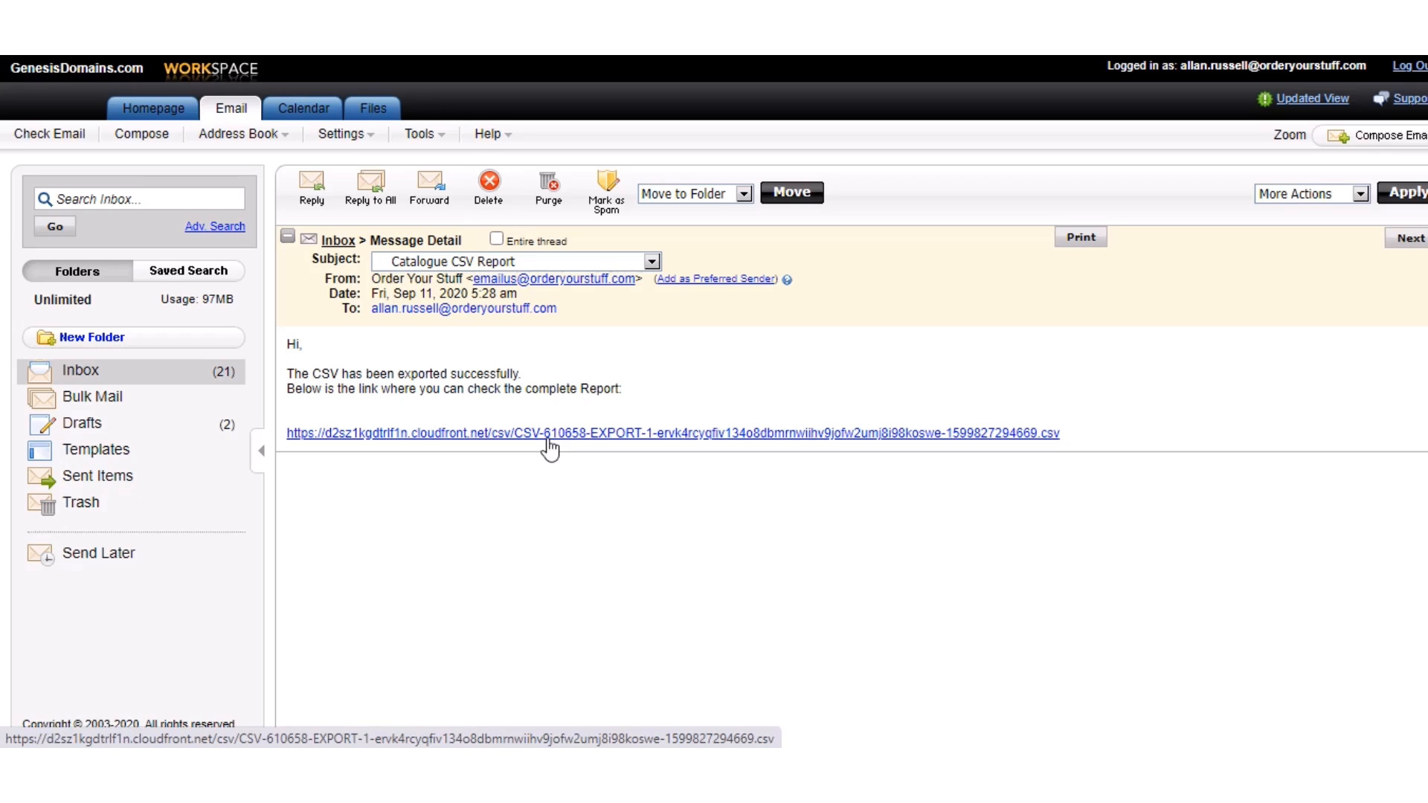
left_click(550, 447)
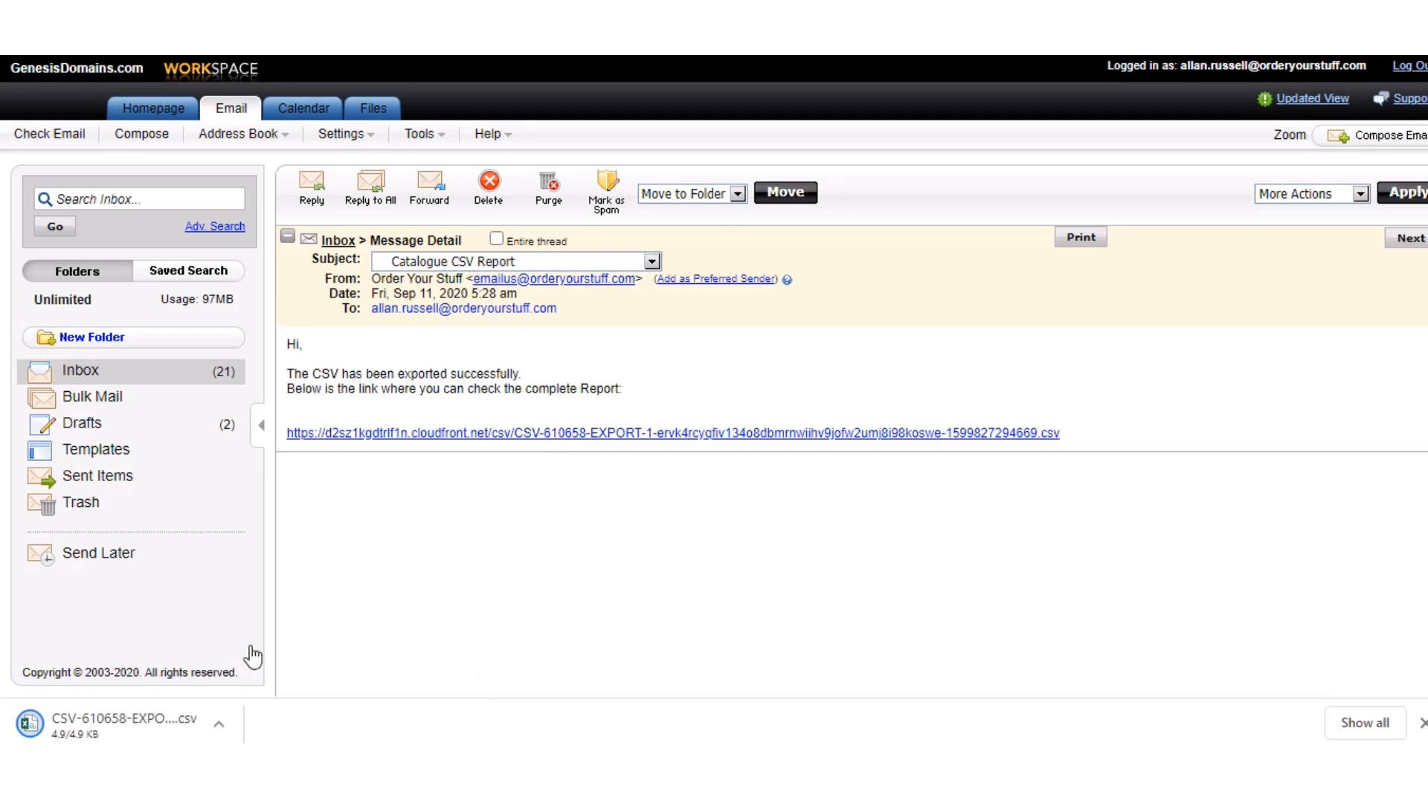
left_click(113, 725)
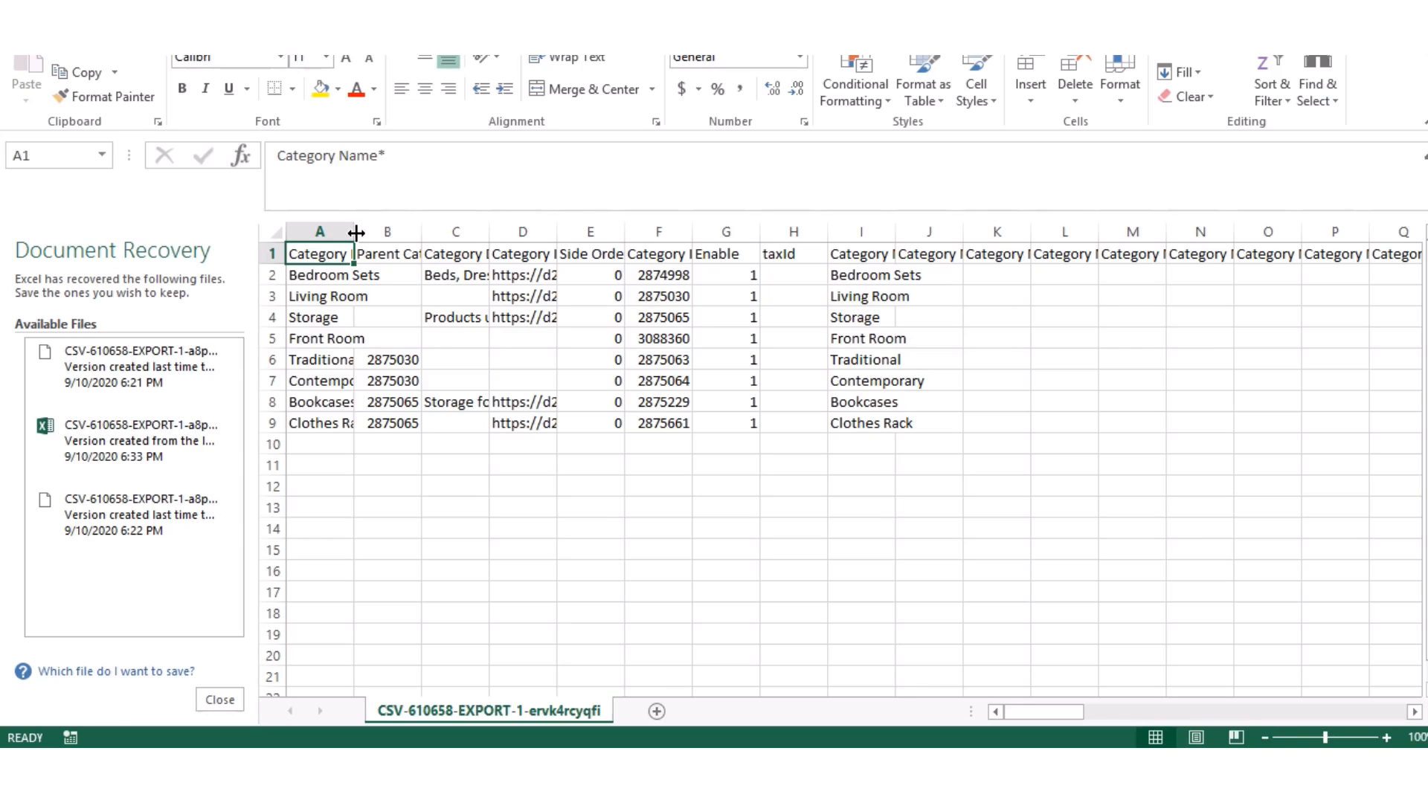
- Widen the category name, parent category id, description, image and category id columns, dismissing the Office activation notice
left_click_drag(356, 232, 423, 233)
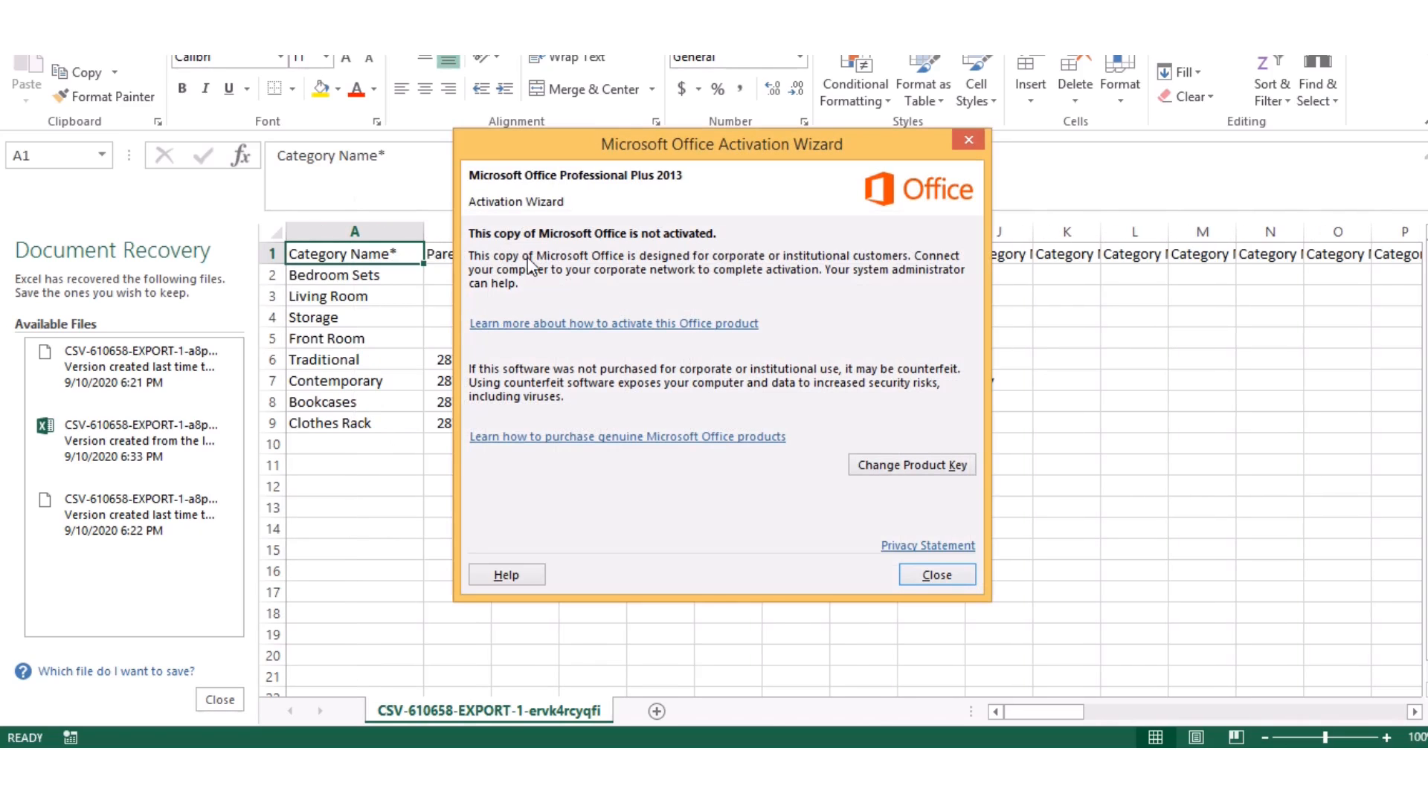
left_click(942, 578)
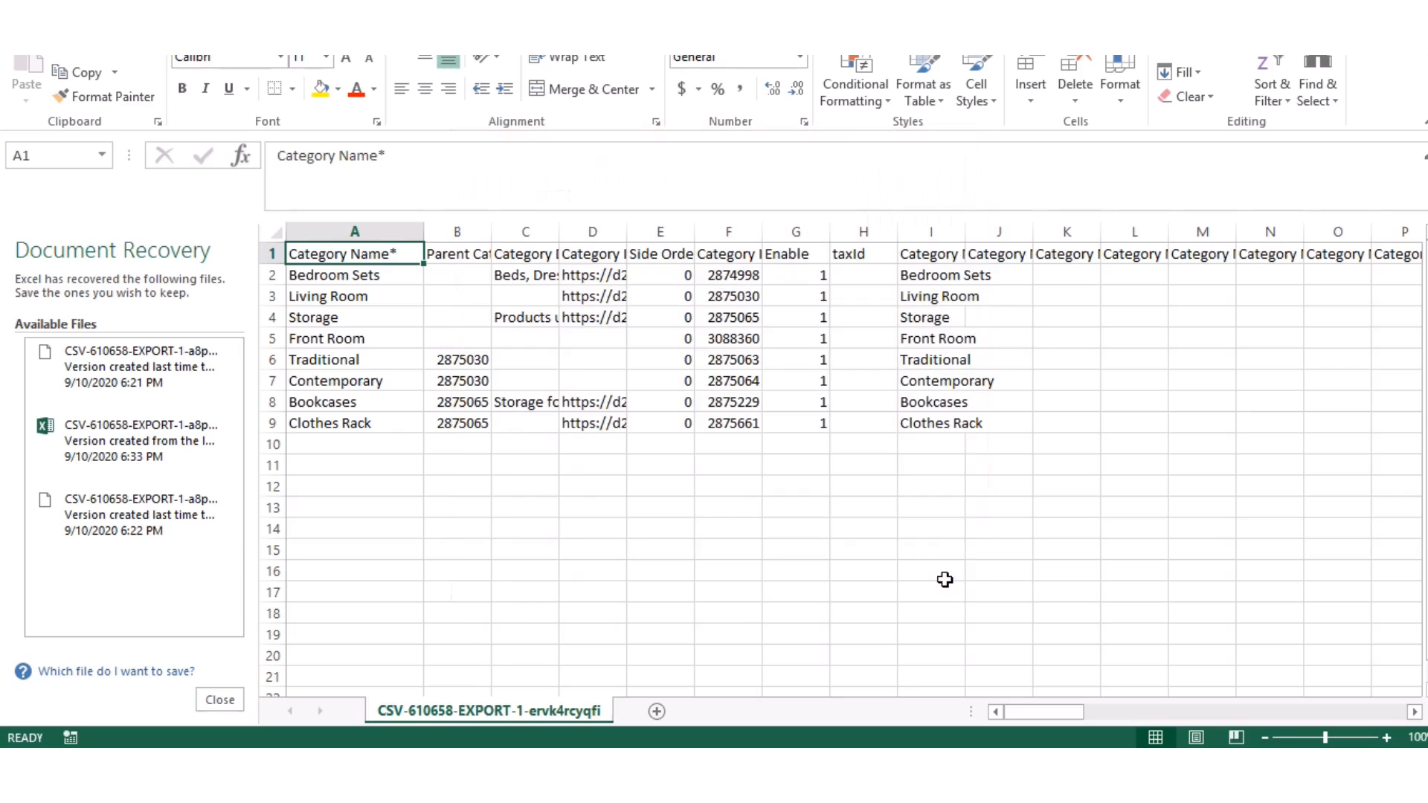
left_click_drag(489, 231, 801, 238)
left_click_drag(938, 232, 968, 237)
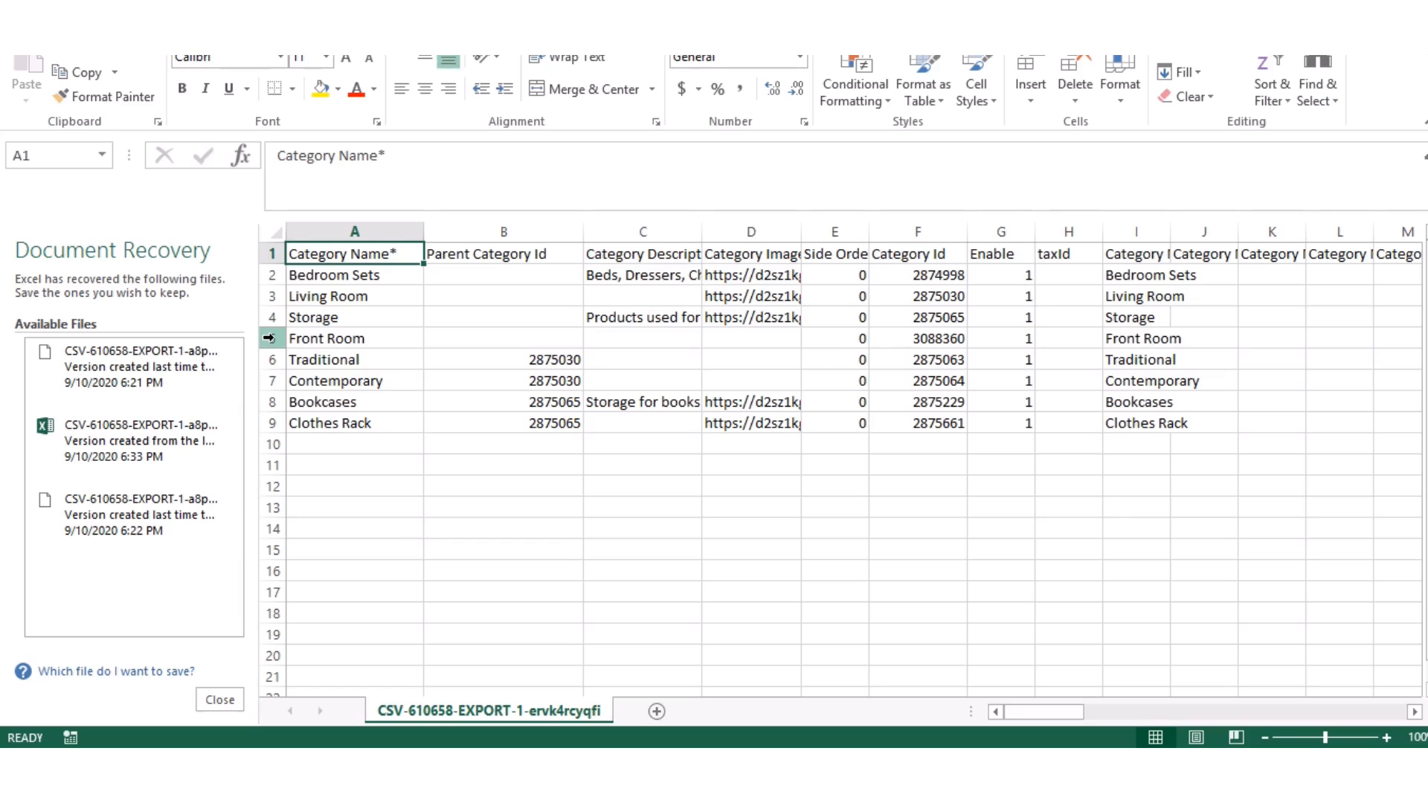
- Highlight the Front Room row's Category Id cell with a yellow fill
left_click(269, 339)
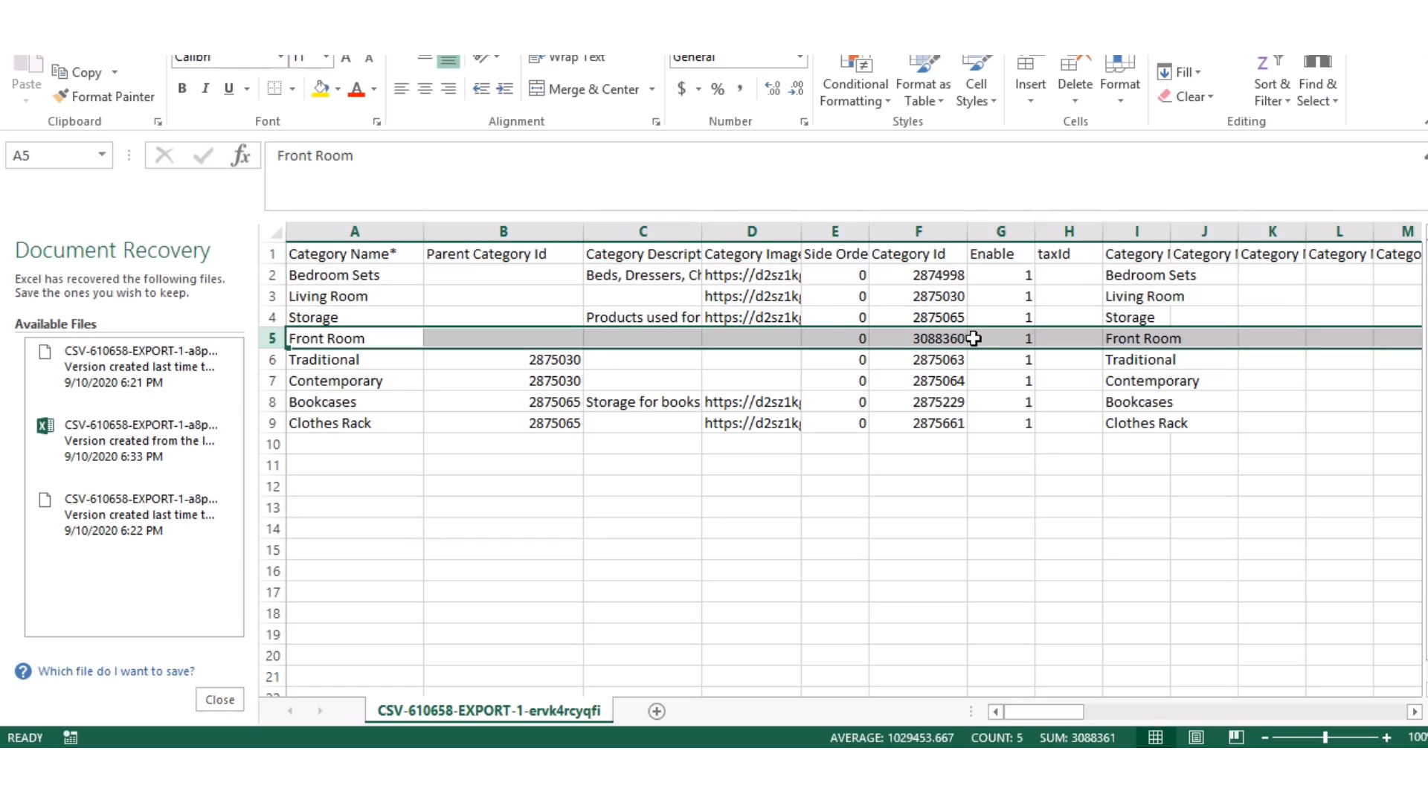
left_click(920, 341)
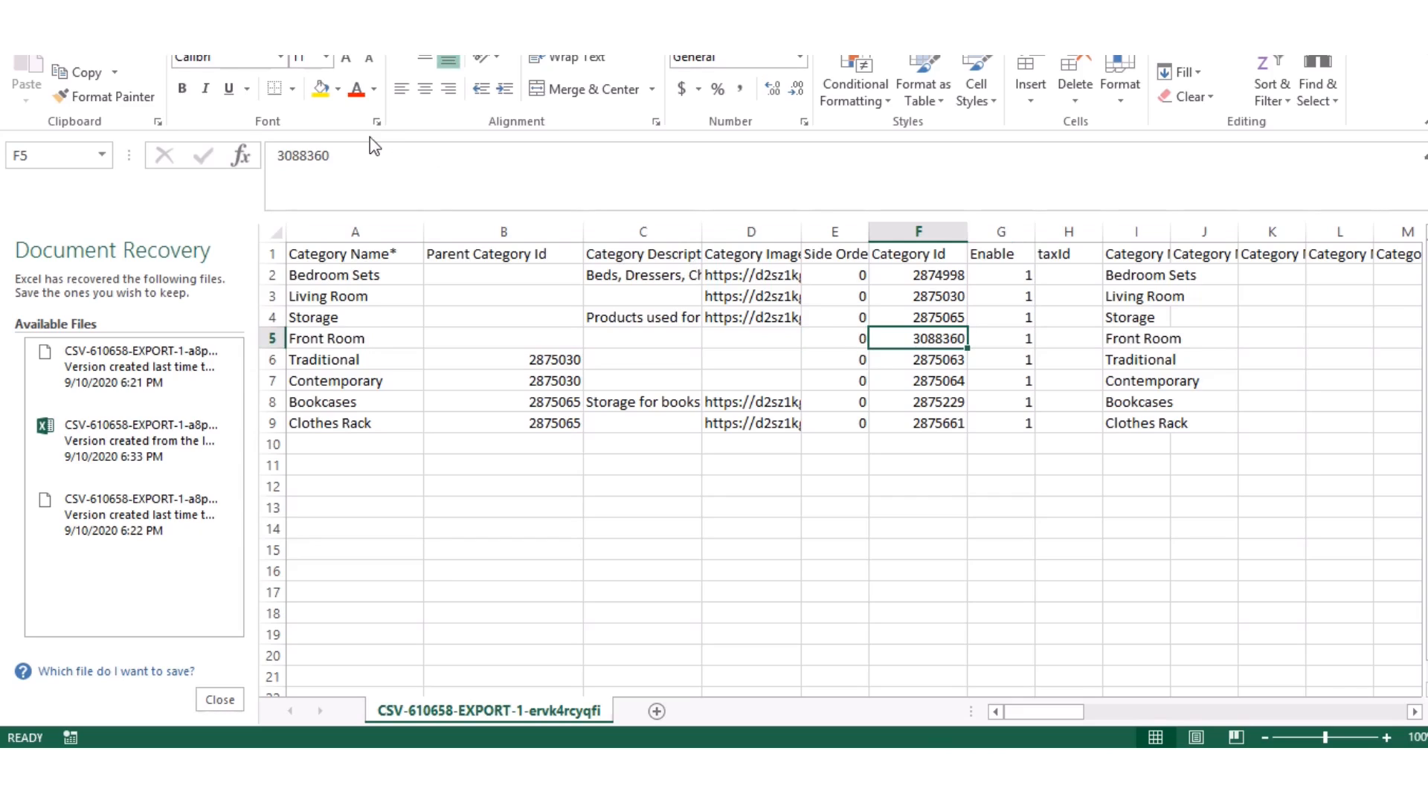
left_click(320, 90)
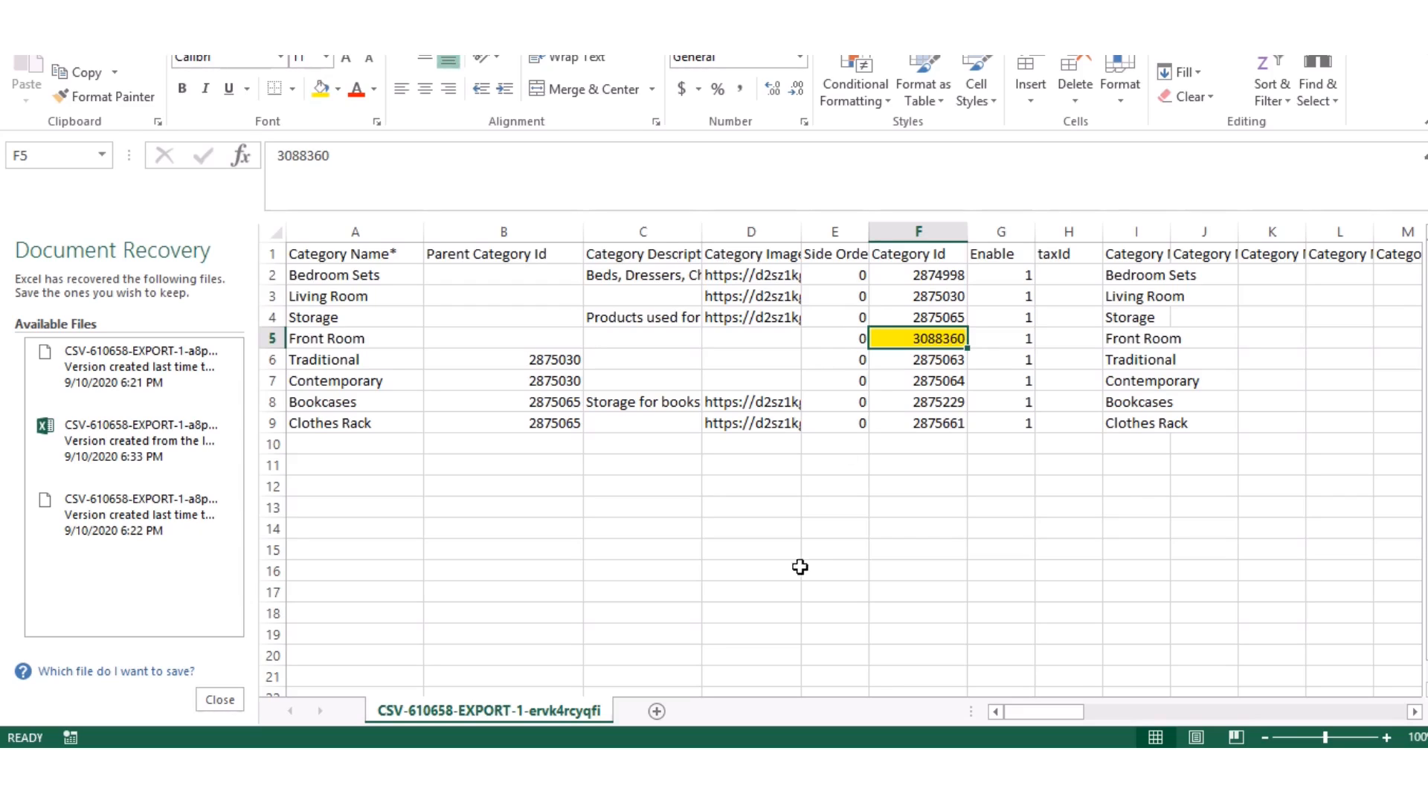
- Switch back to the store's catalogue import page and request the existing product CSV, sent to the same account email
mouse_move(741, 764)
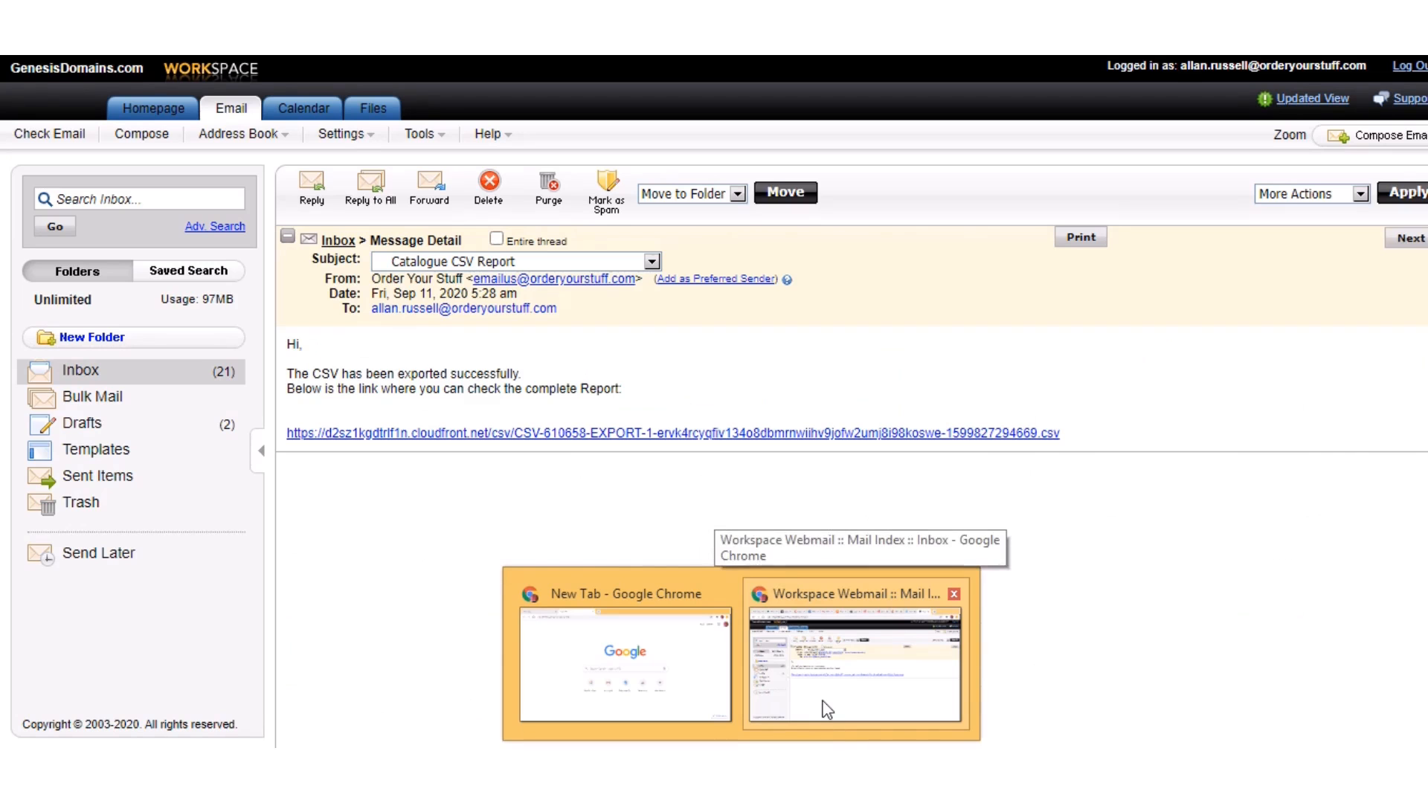
left_click(827, 710)
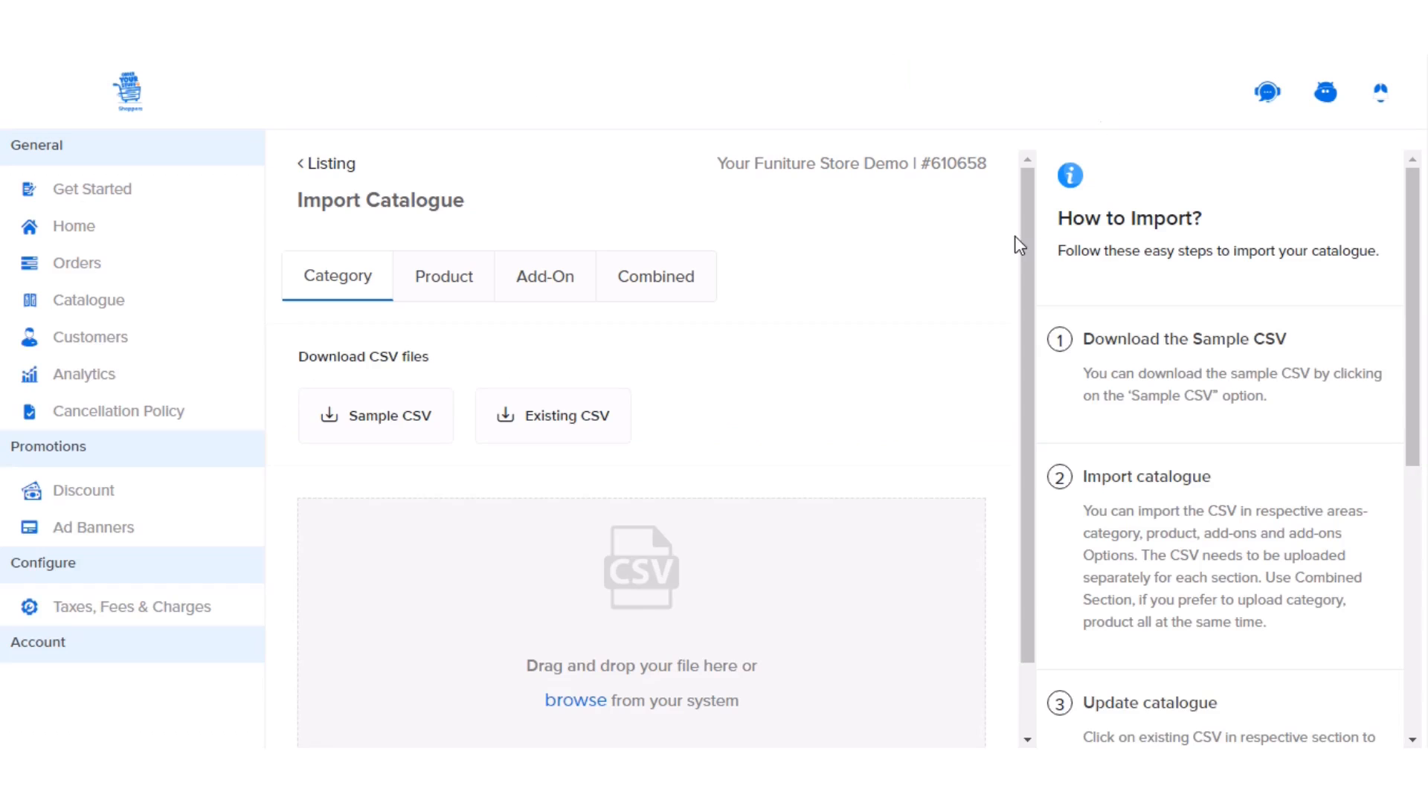
left_click(459, 295)
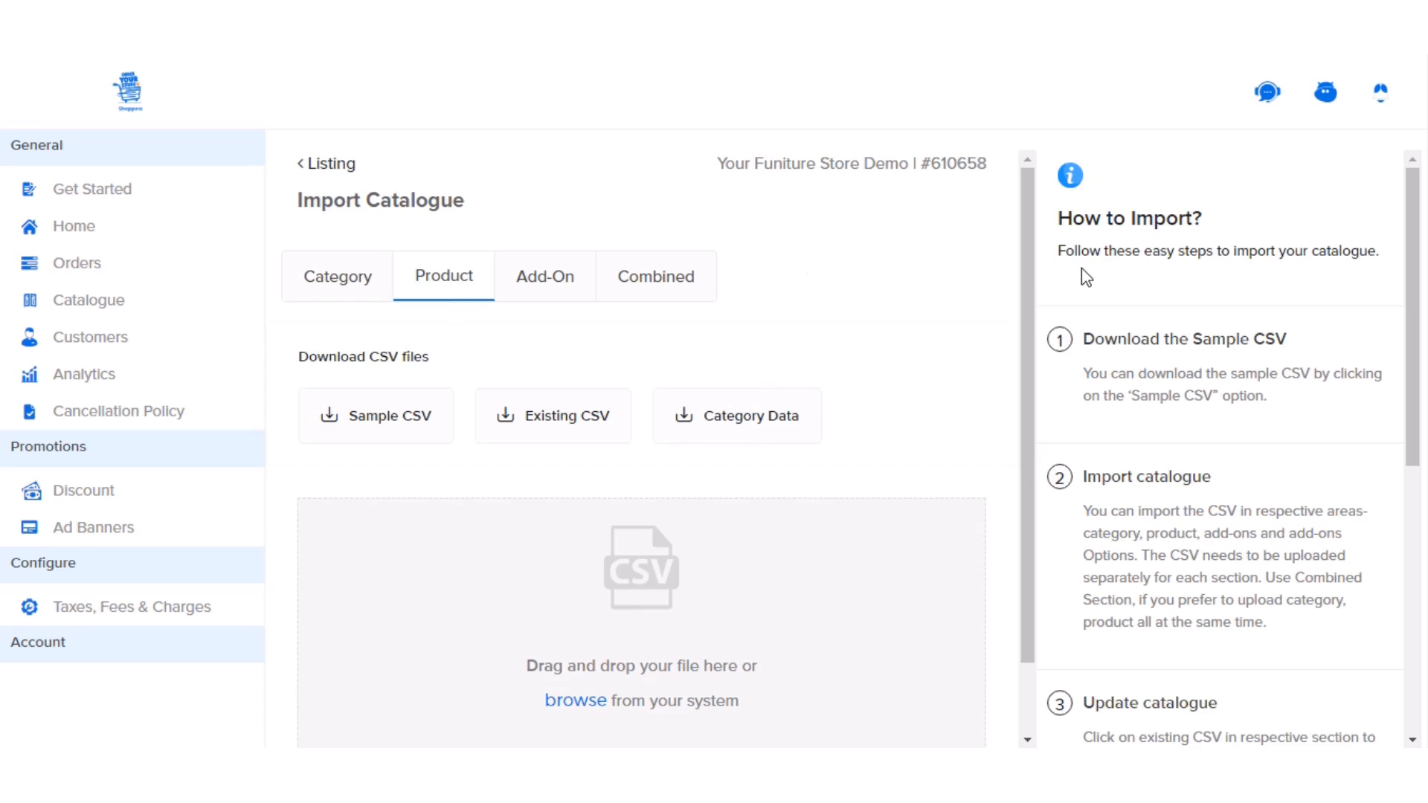
left_click_drag(1030, 171, 1039, 324)
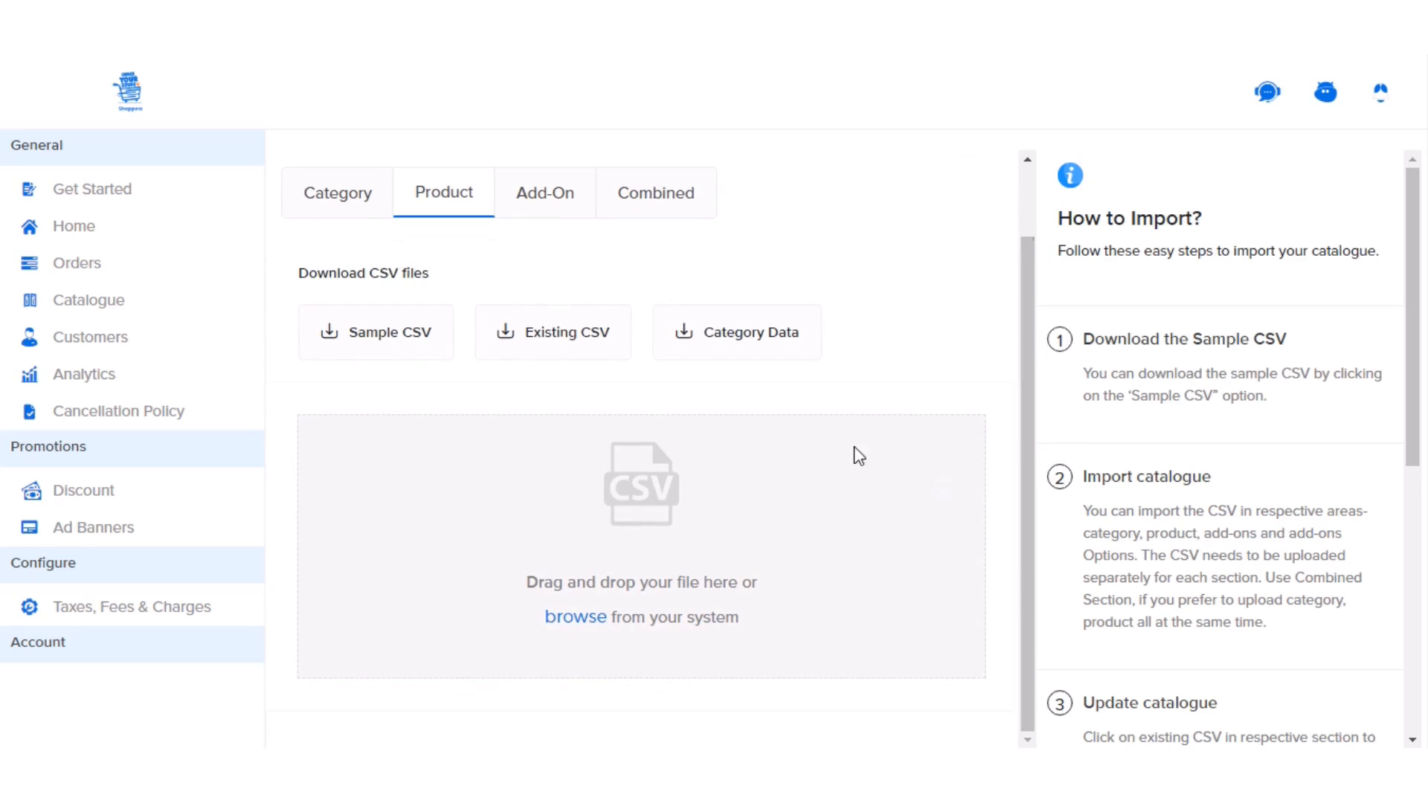
left_click(559, 355)
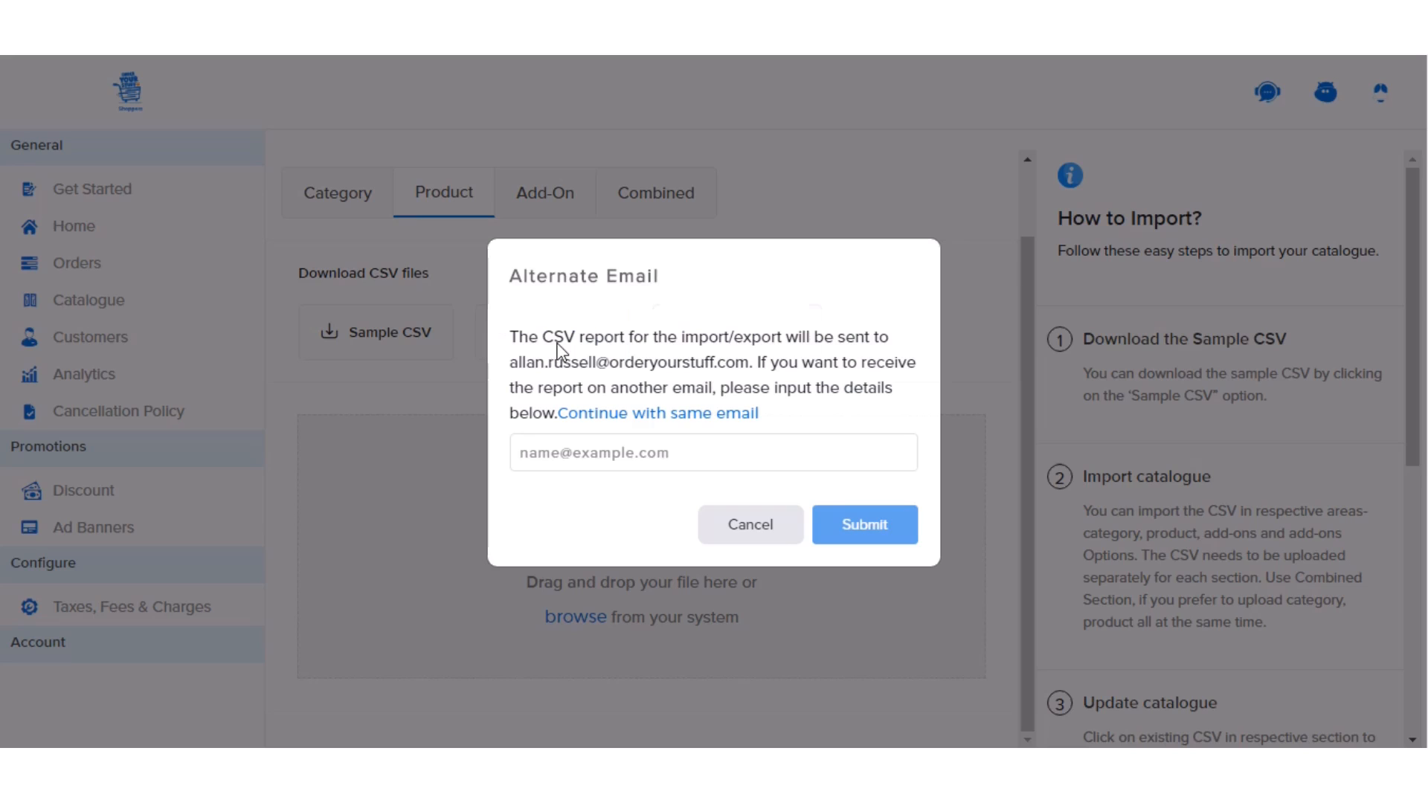
left_click(621, 416)
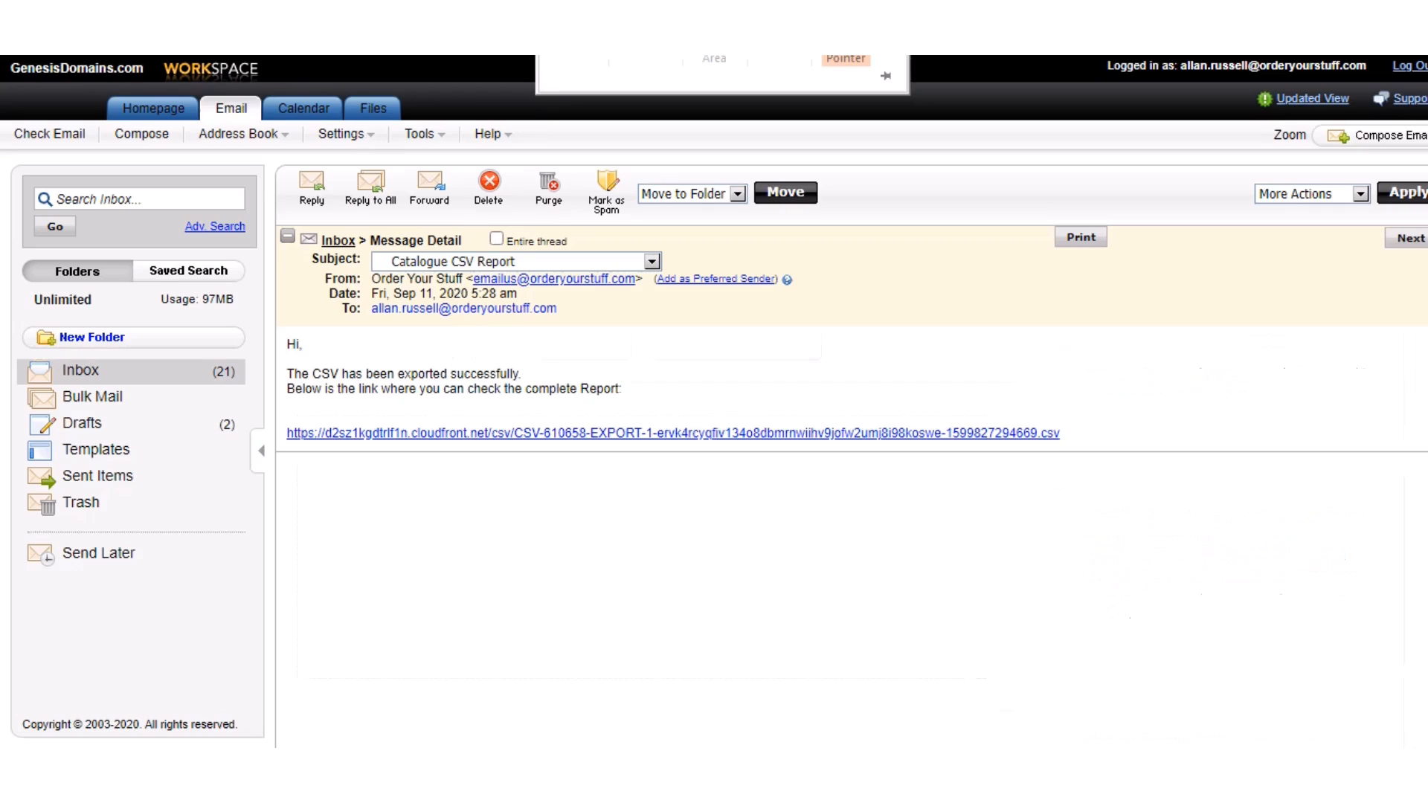
- In the webmail inbox, refresh the messages, then download and open the CSV from the newest Product CSV Report email
left_click(195, 377)
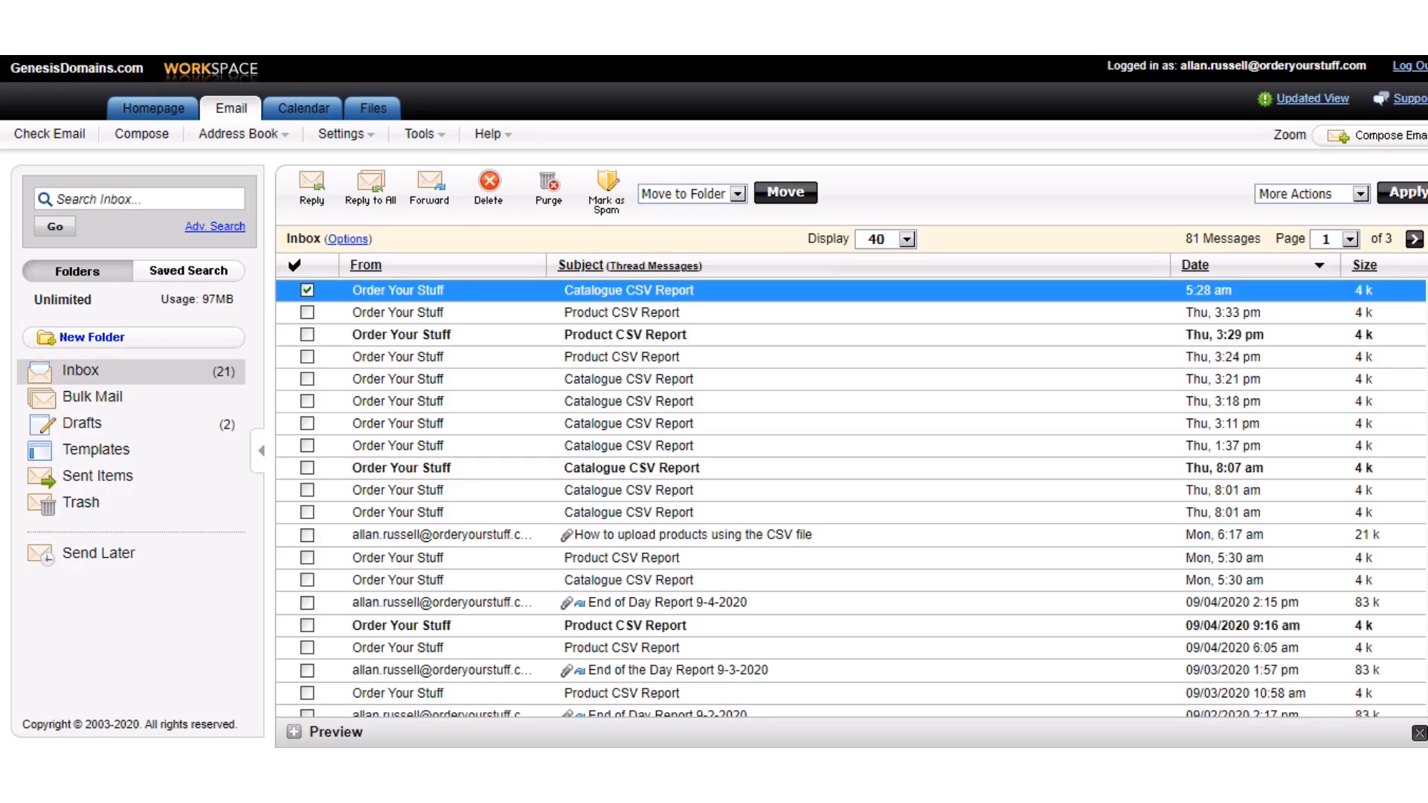
left_click(100, 40)
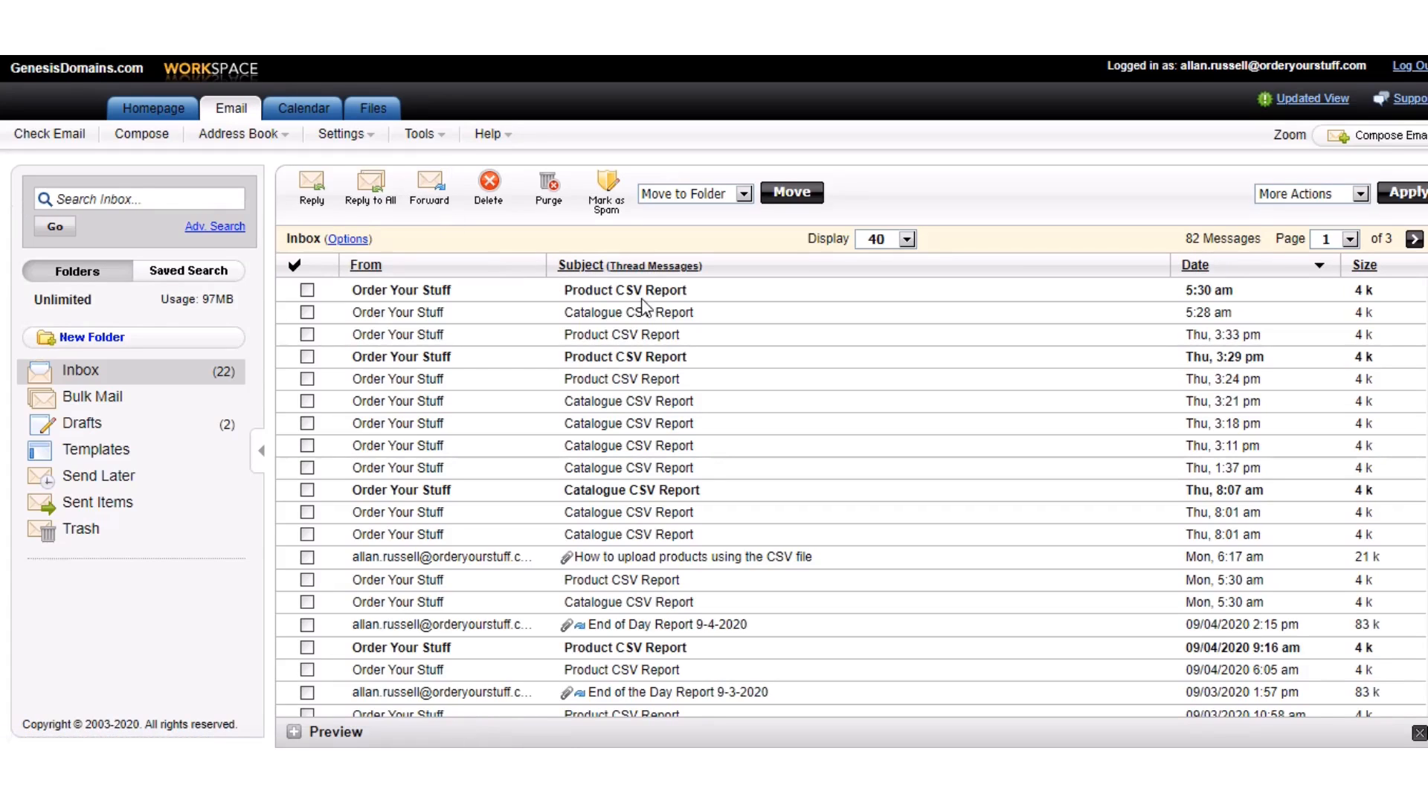
left_click(641, 290)
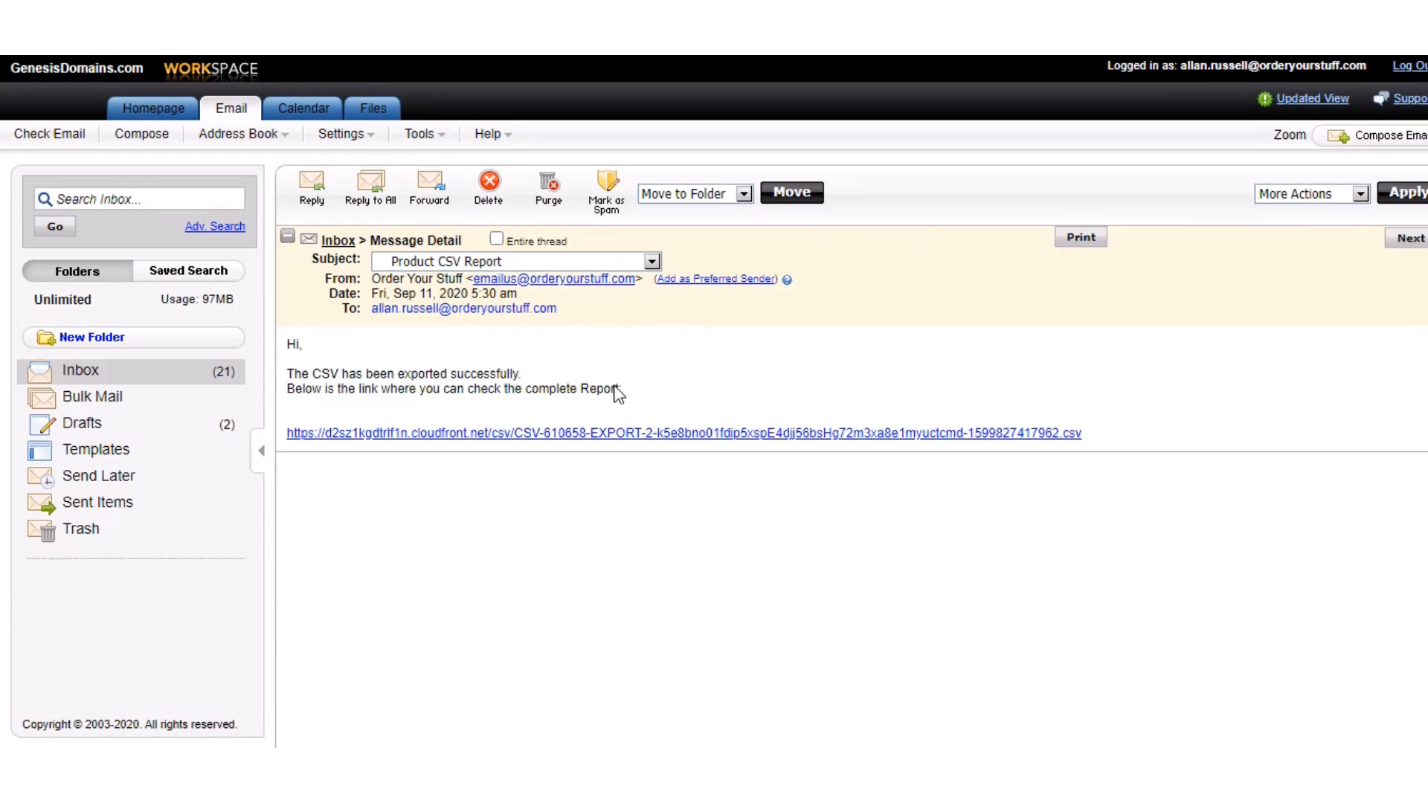
left_click(629, 438)
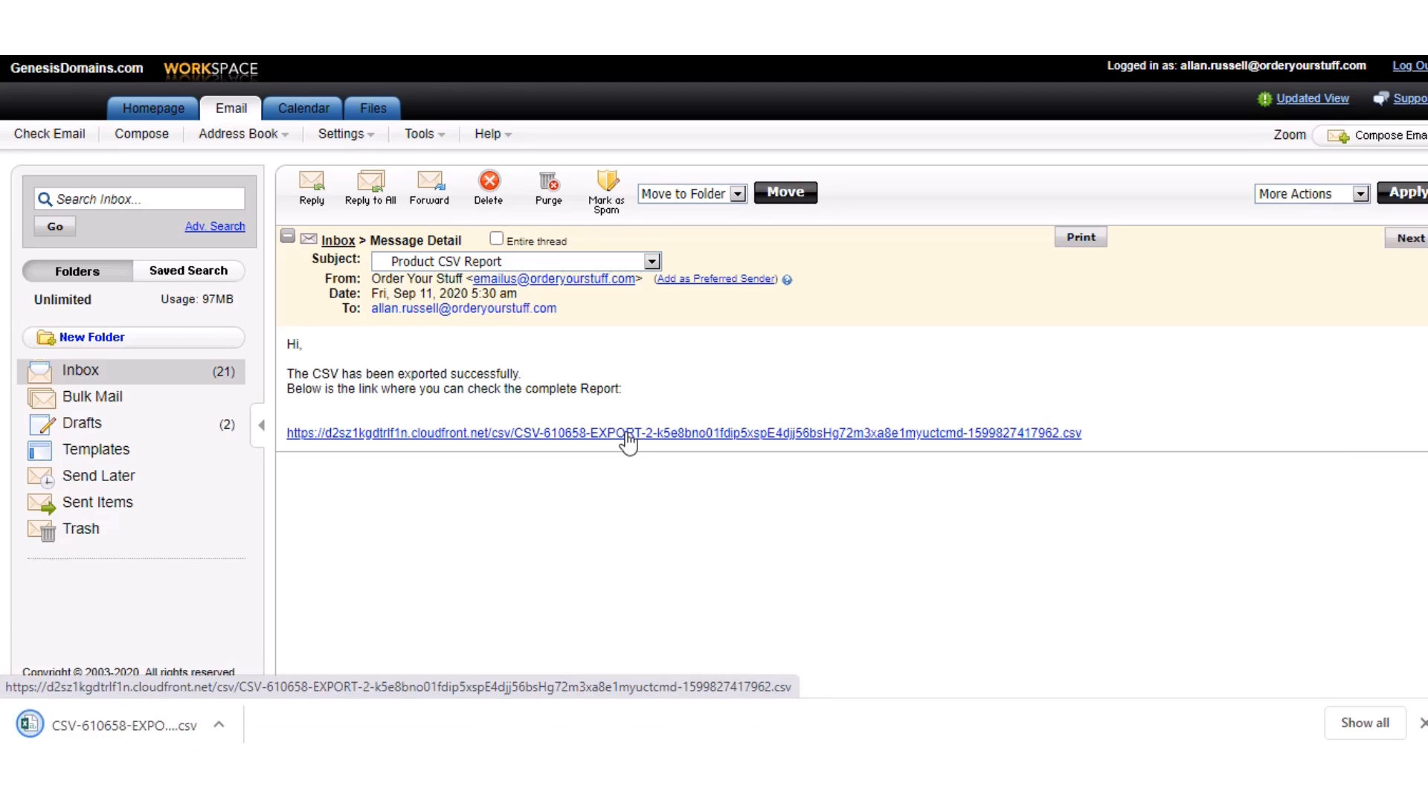
left_click(100, 726)
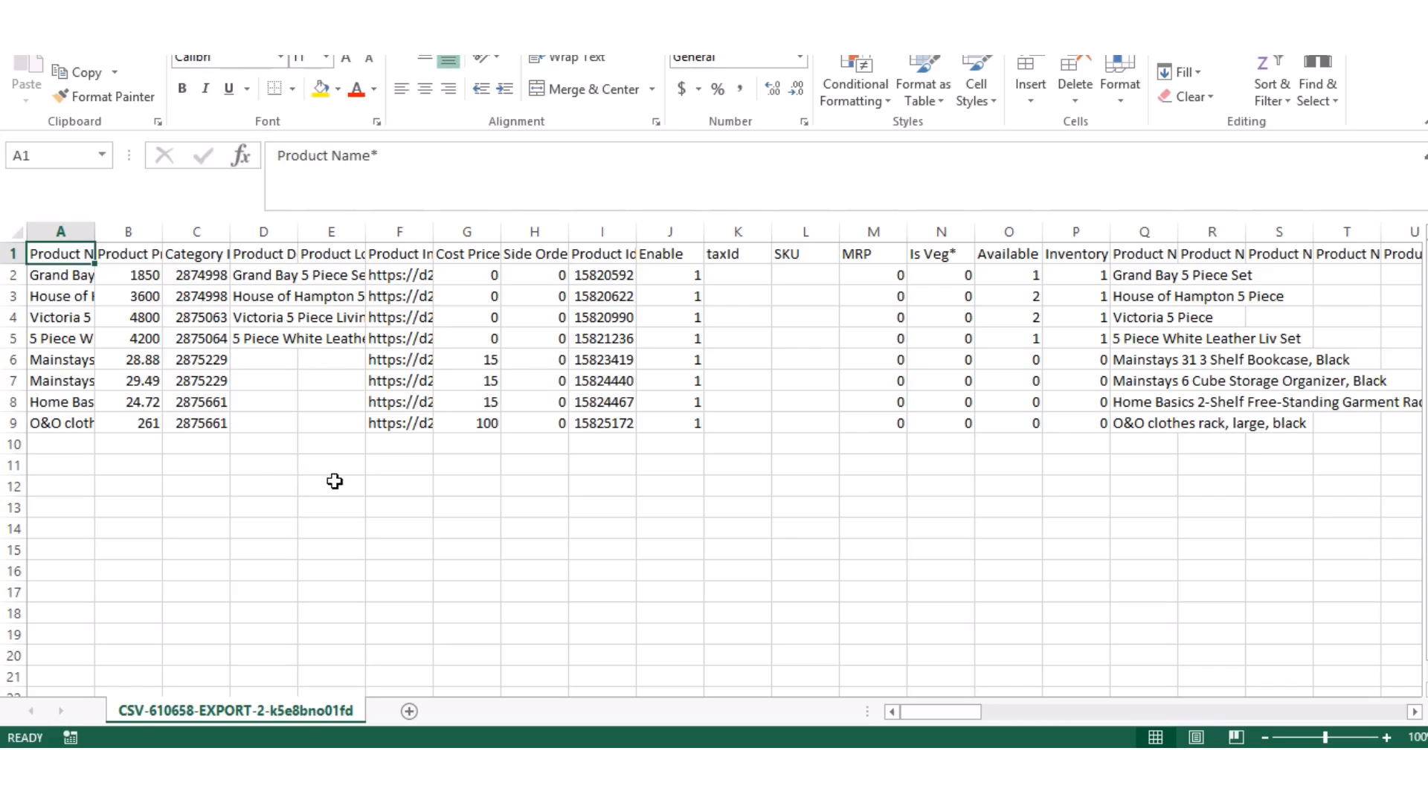
- Widen the Product Name, Product Price, Category Id, Product Id and Product Name English columns so their contents fit
left_click_drag(95, 233, 570, 238)
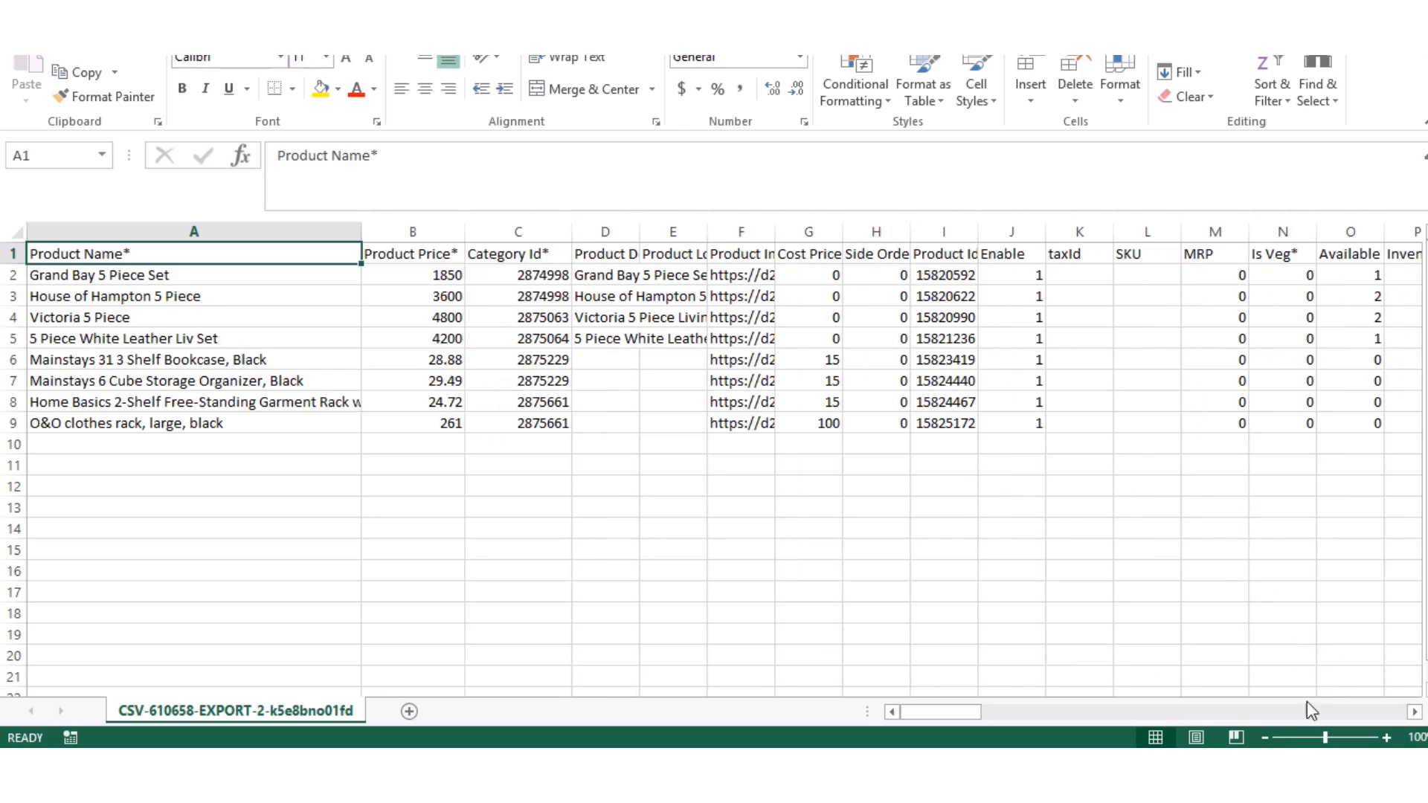
left_click(1264, 737)
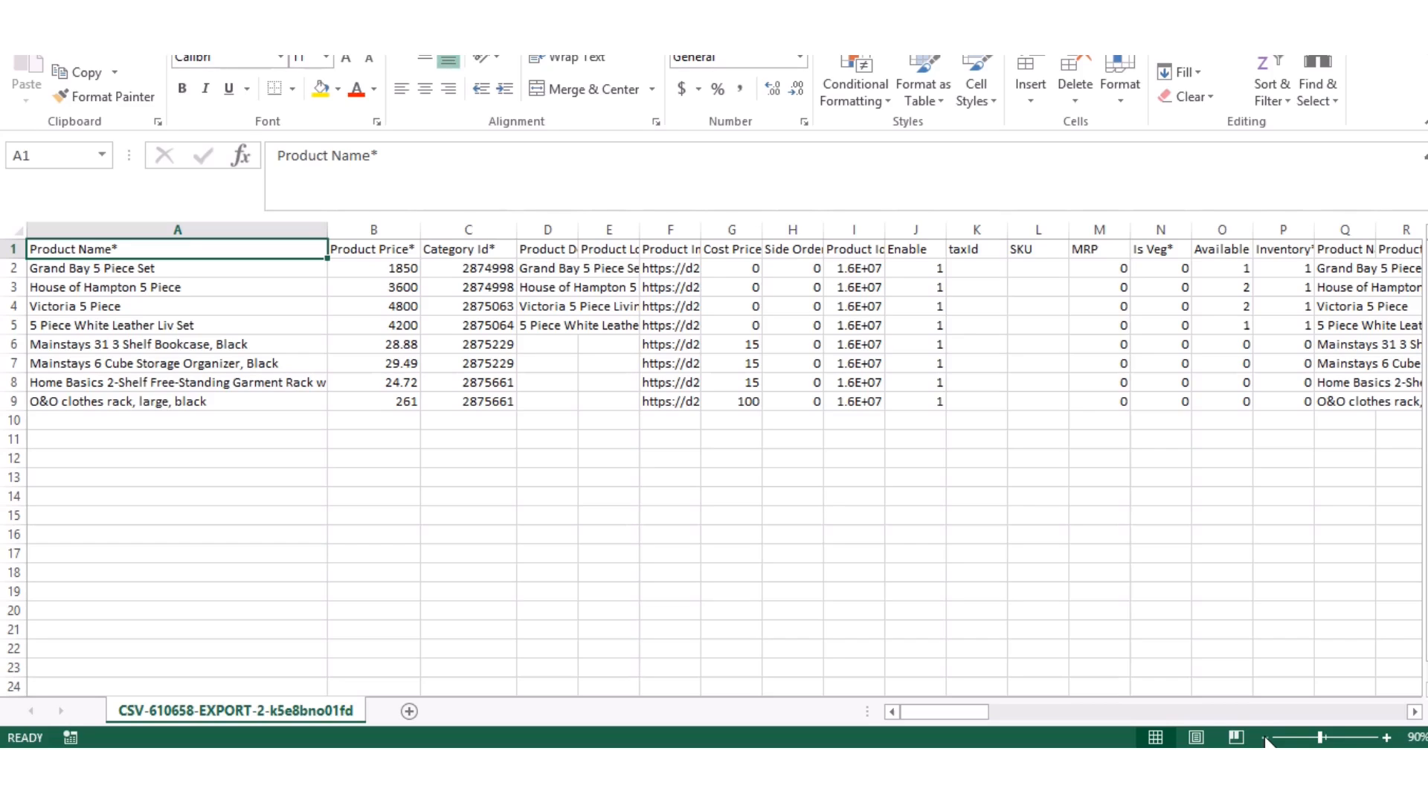
left_click_drag(881, 227, 915, 234)
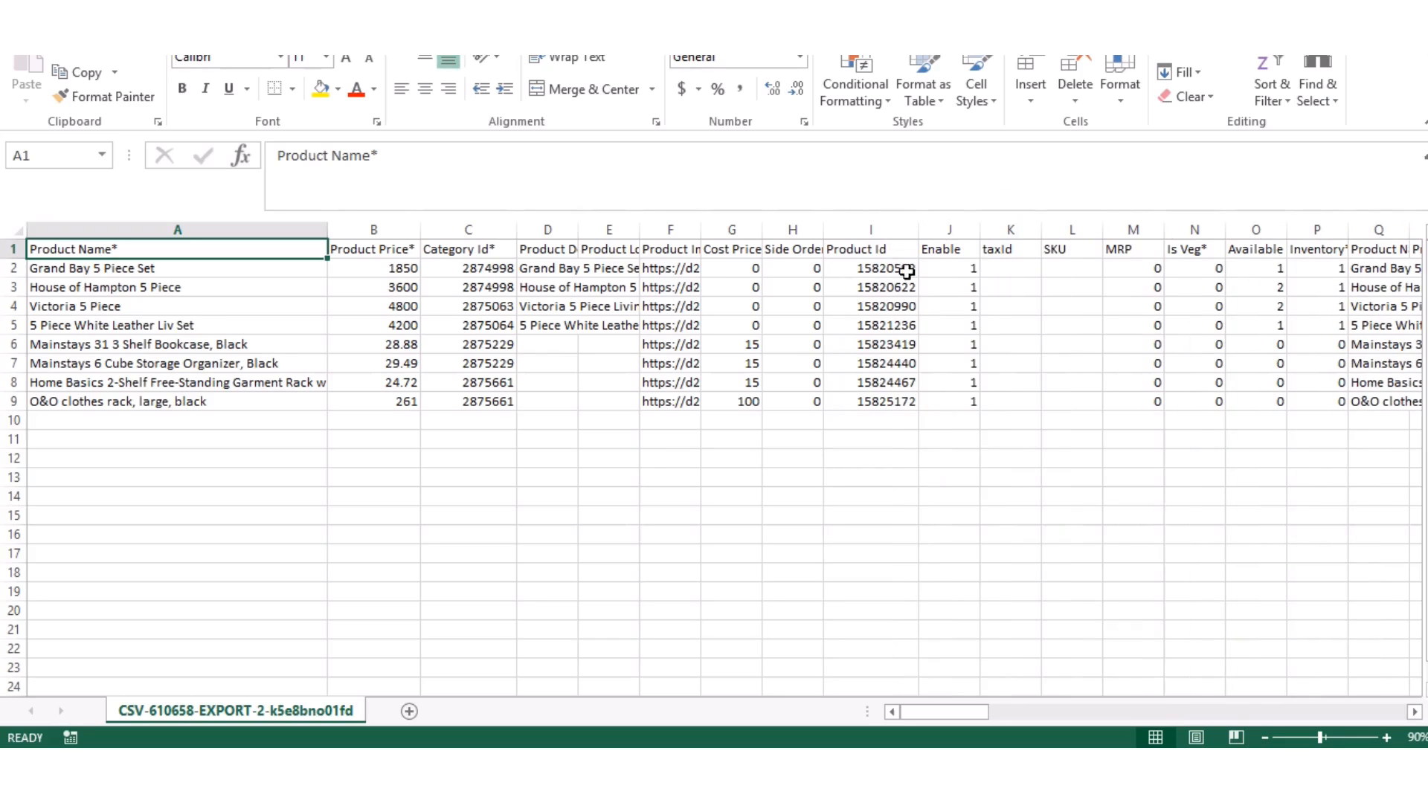
mouse_move(953, 711)
left_mouse_down()
mouse_move(1003, 725)
mouse_move(964, 726)
left_mouse_up()
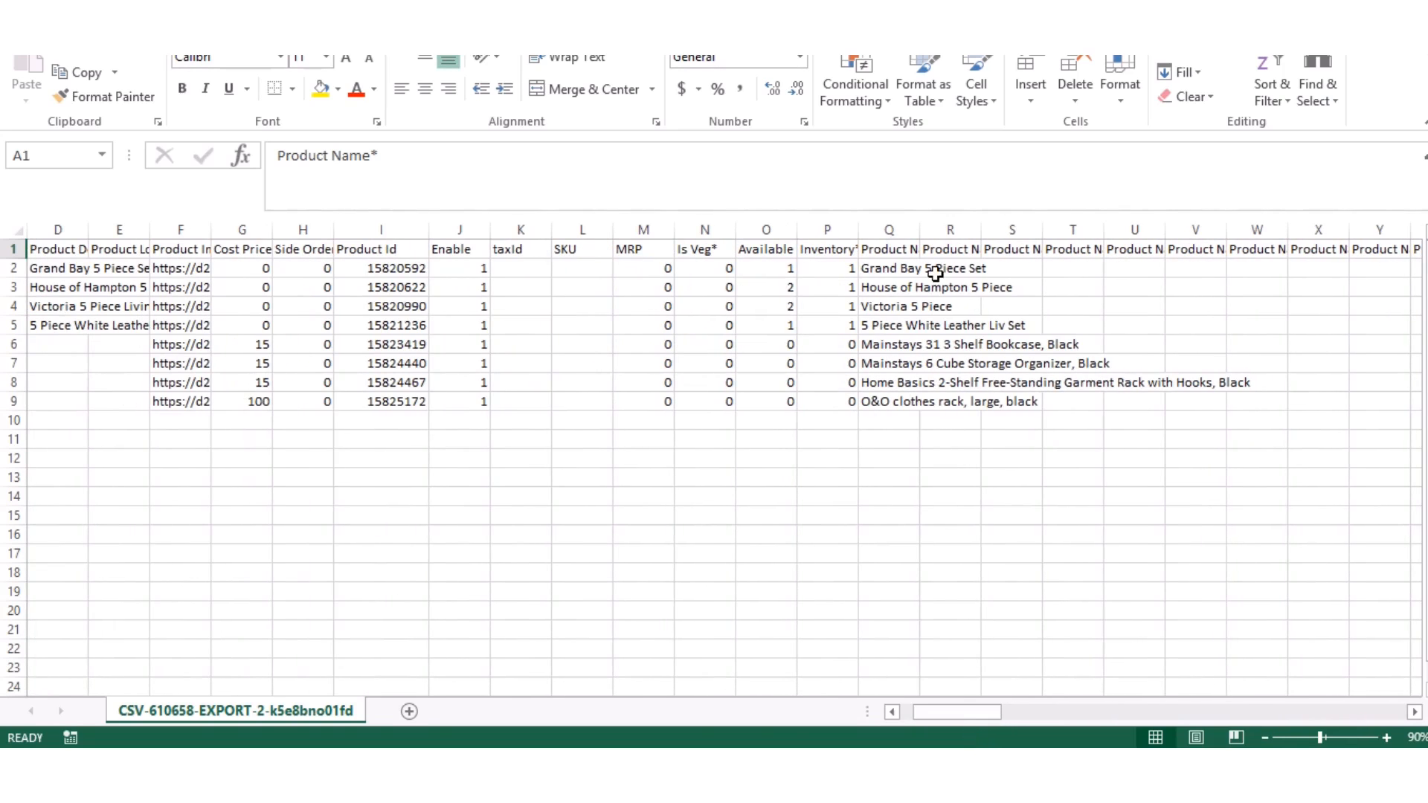
left_click_drag(920, 230, 1284, 319)
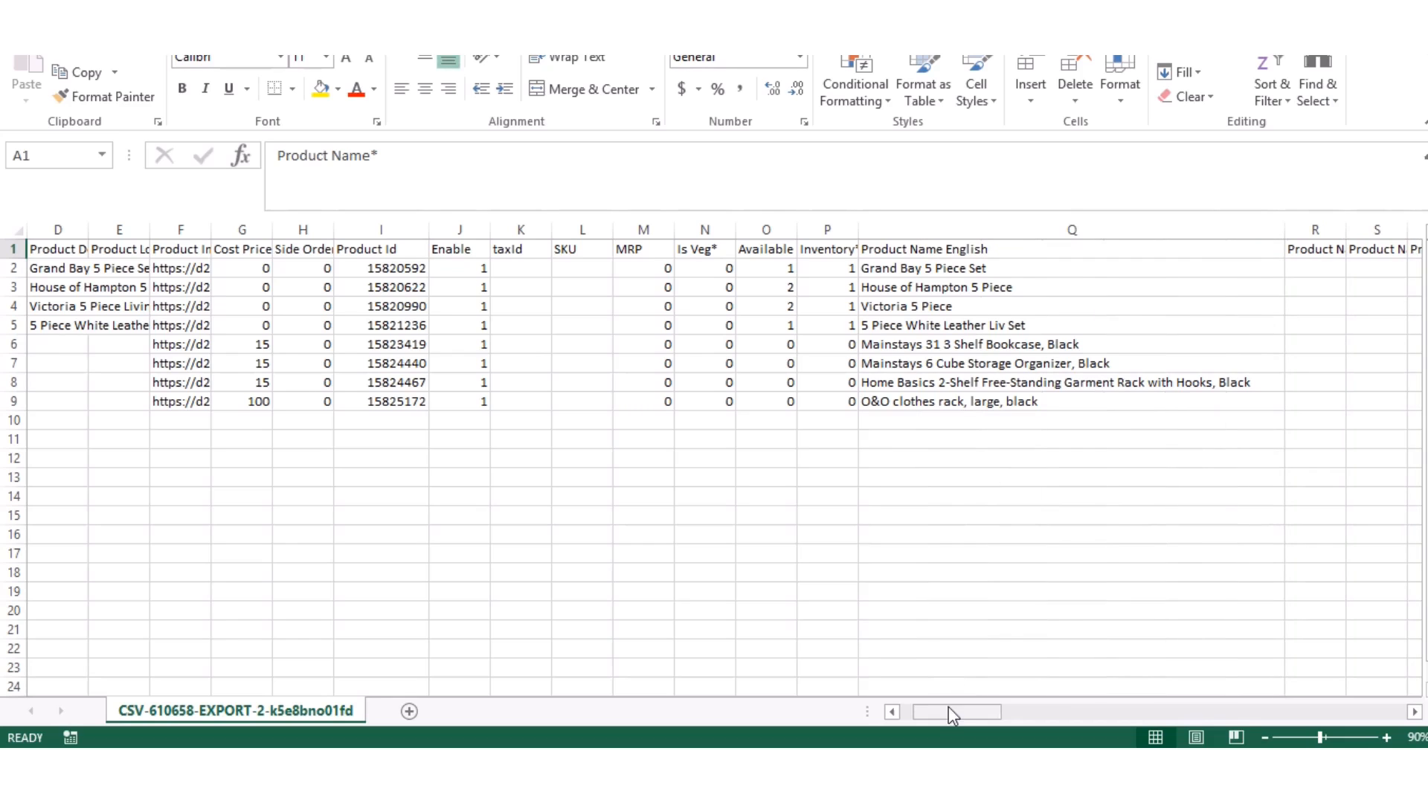
left_click_drag(953, 712, 917, 716)
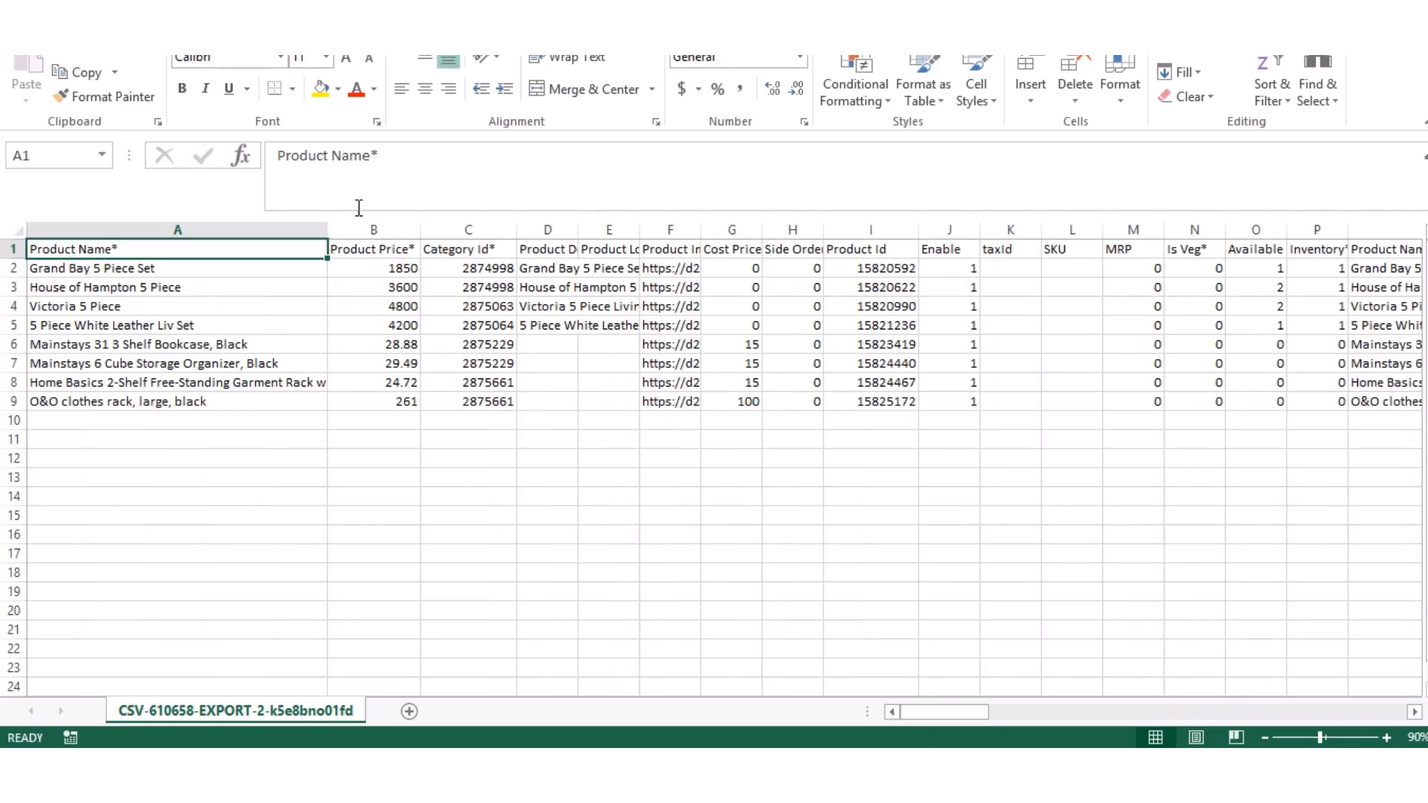
left_click_drag(327, 230, 473, 252)
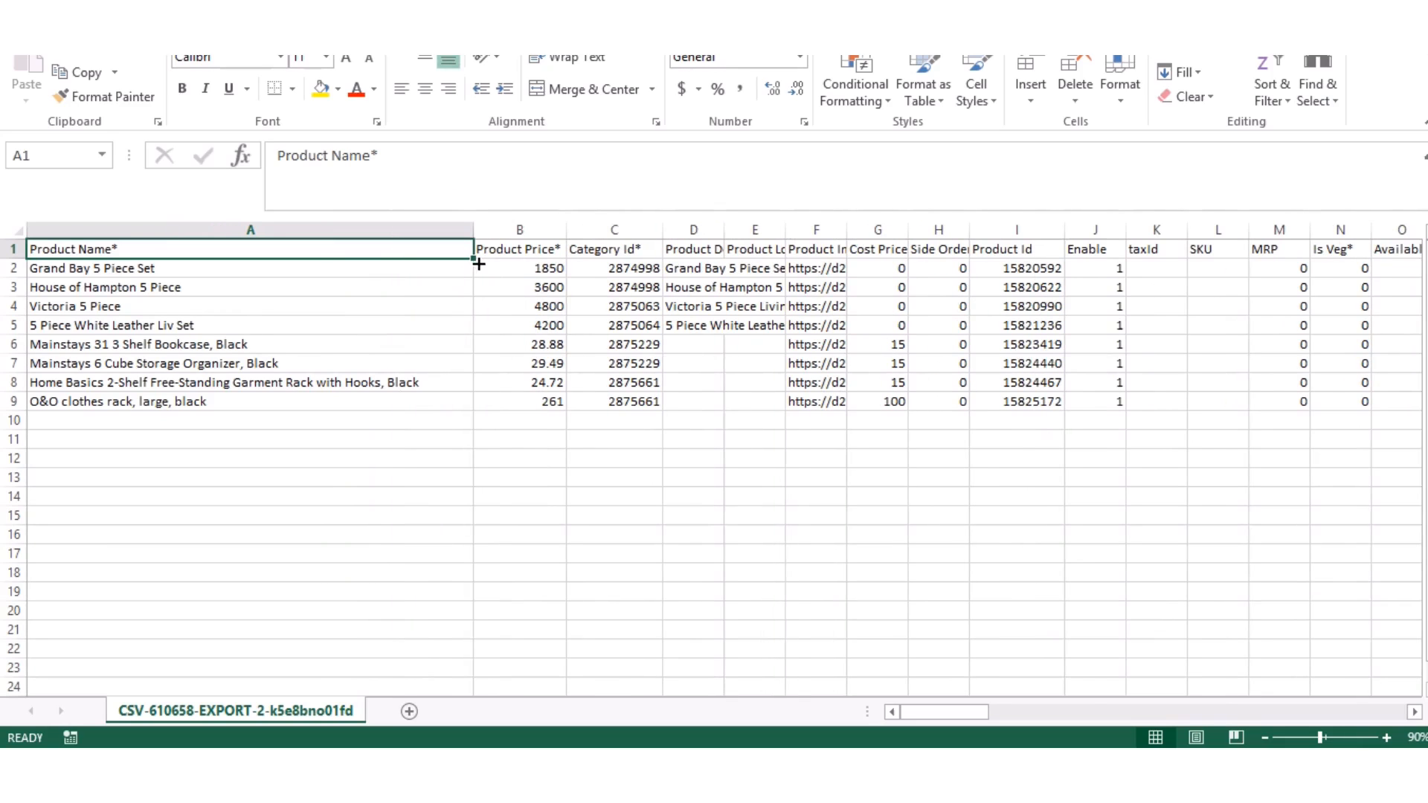
- Add three new products named Stand, Sofa and Table in the Product Name column below the existing products
left_click_drag(961, 717, 954, 725)
left_click(216, 424)
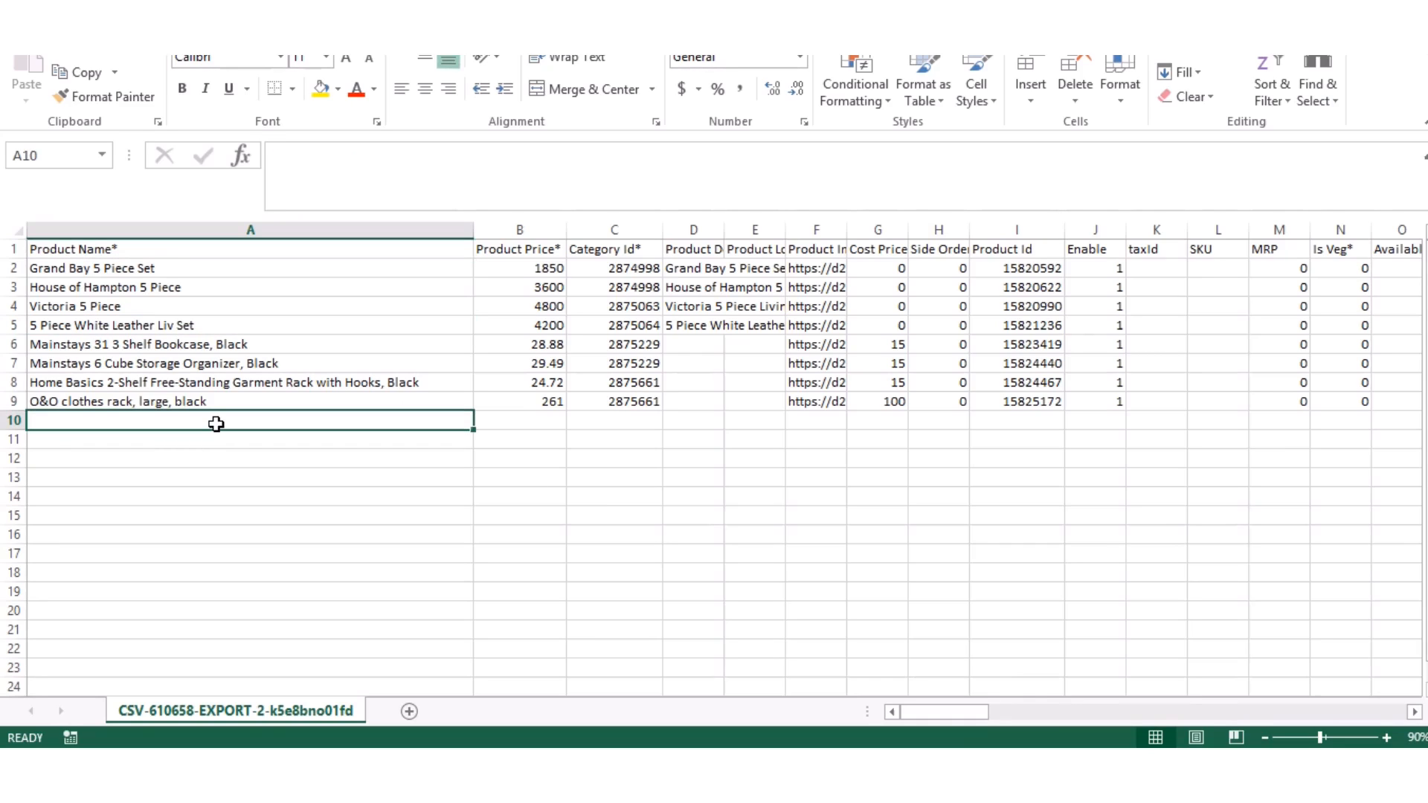
type("Stan")
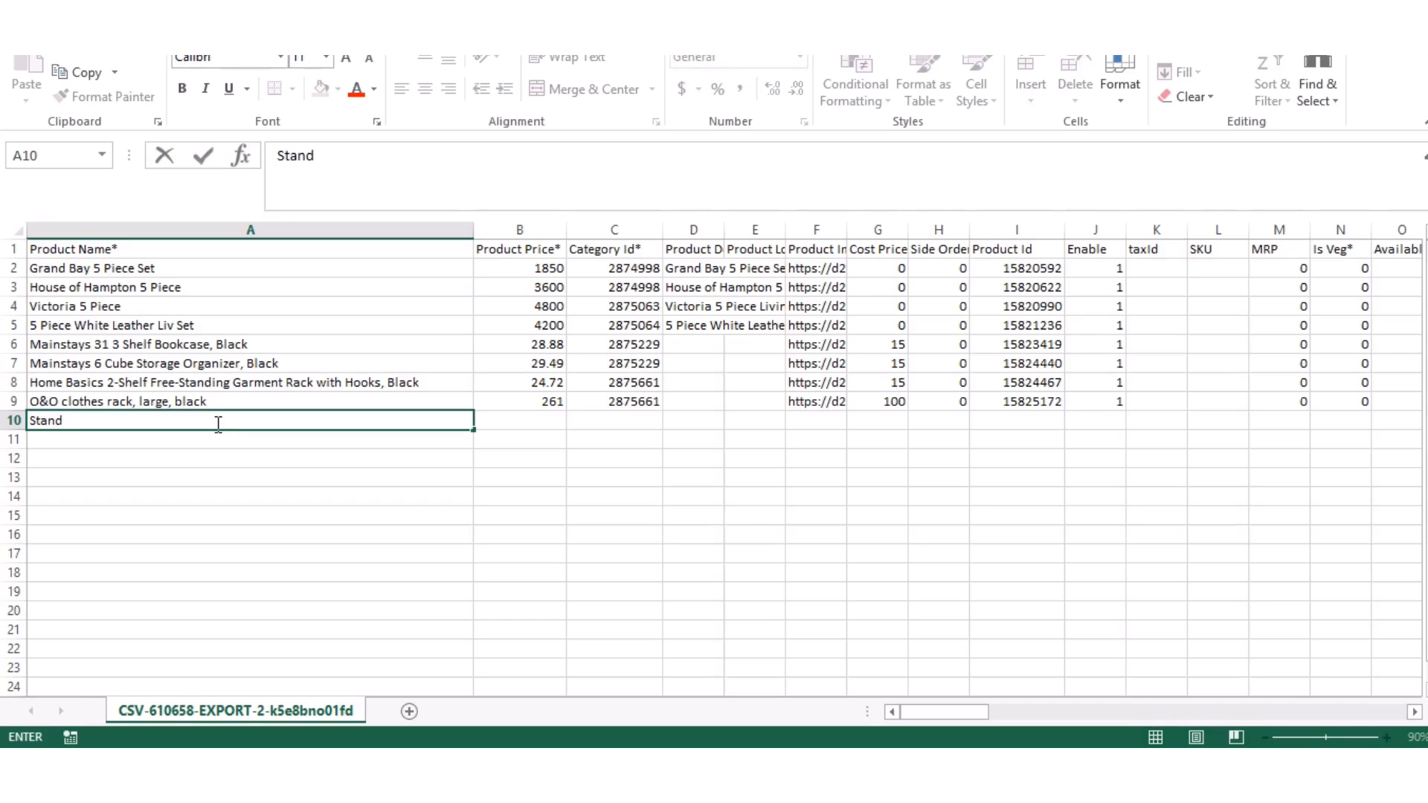
type("d")
key("Return")
type("S")
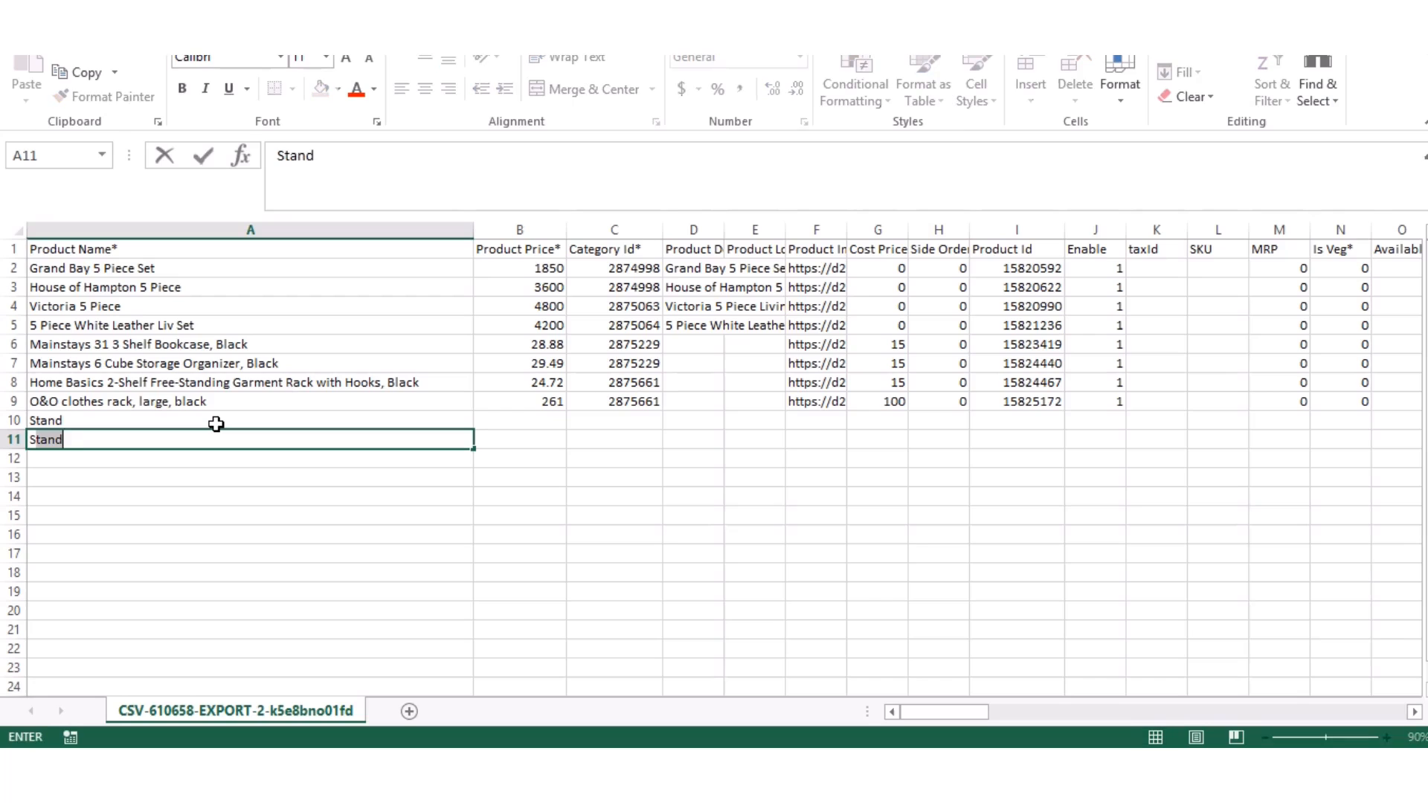
type("ofa")
key("Return")
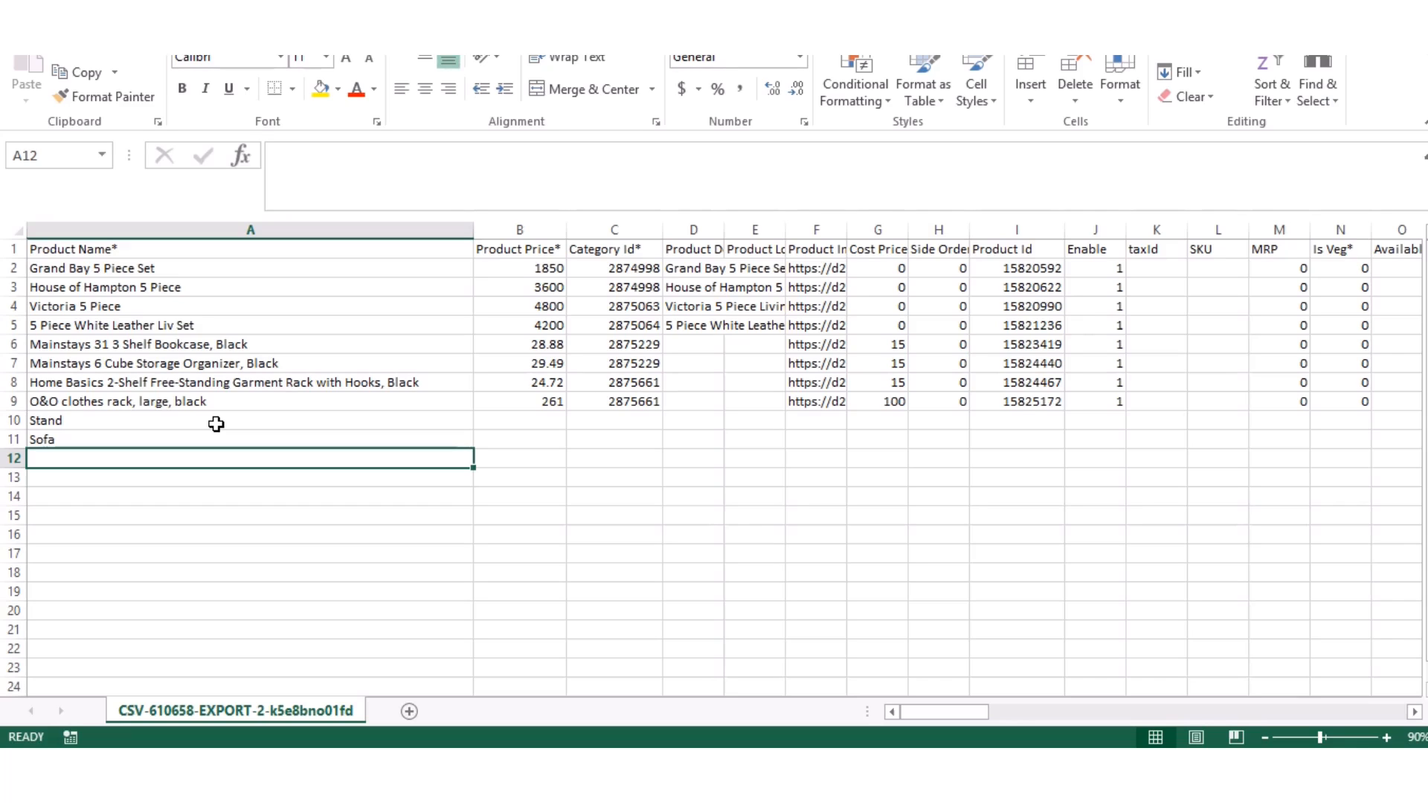
type("Tab")
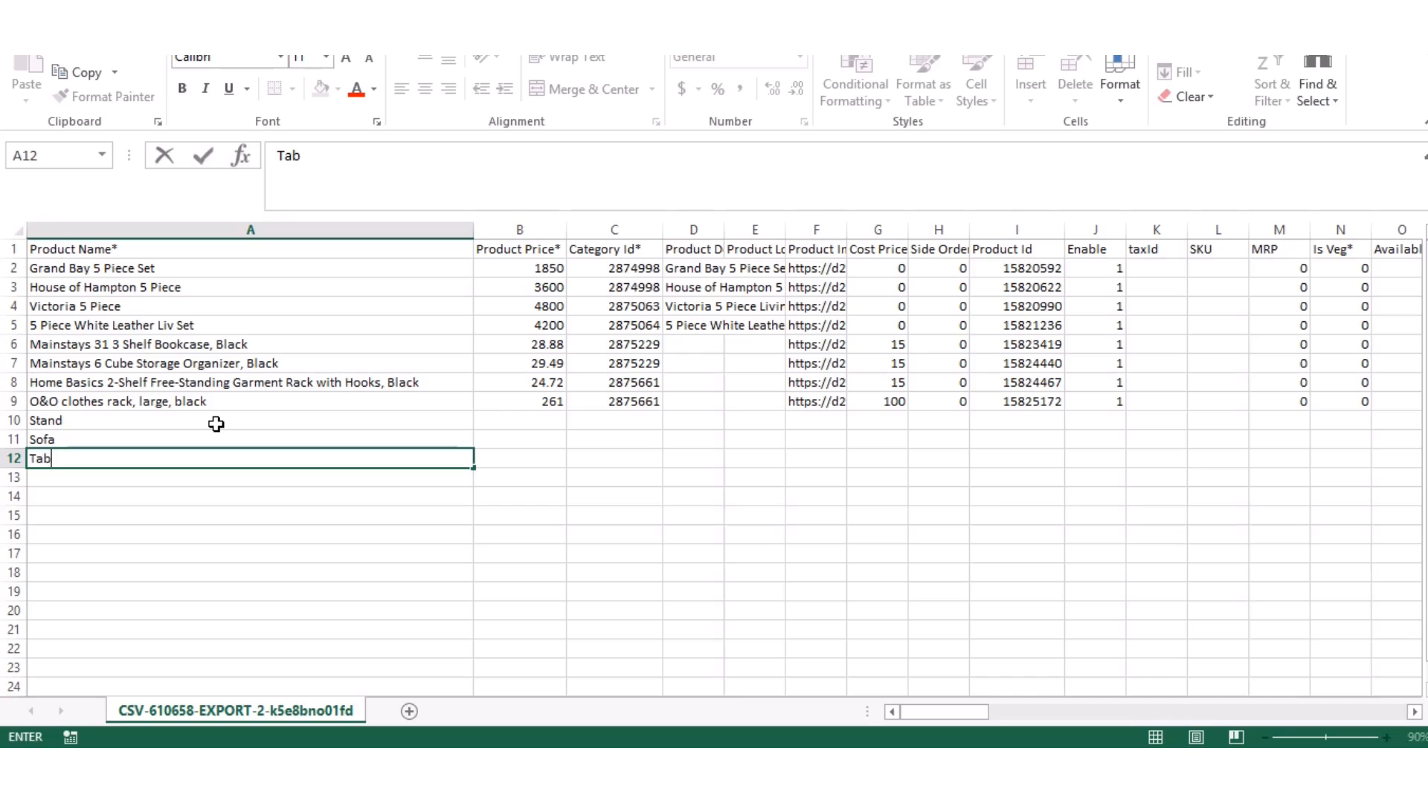
type("le")
- Enter product prices of 30.15 for Stand, 20.00 for Sofa and 15.10 for Table
left_click(515, 417)
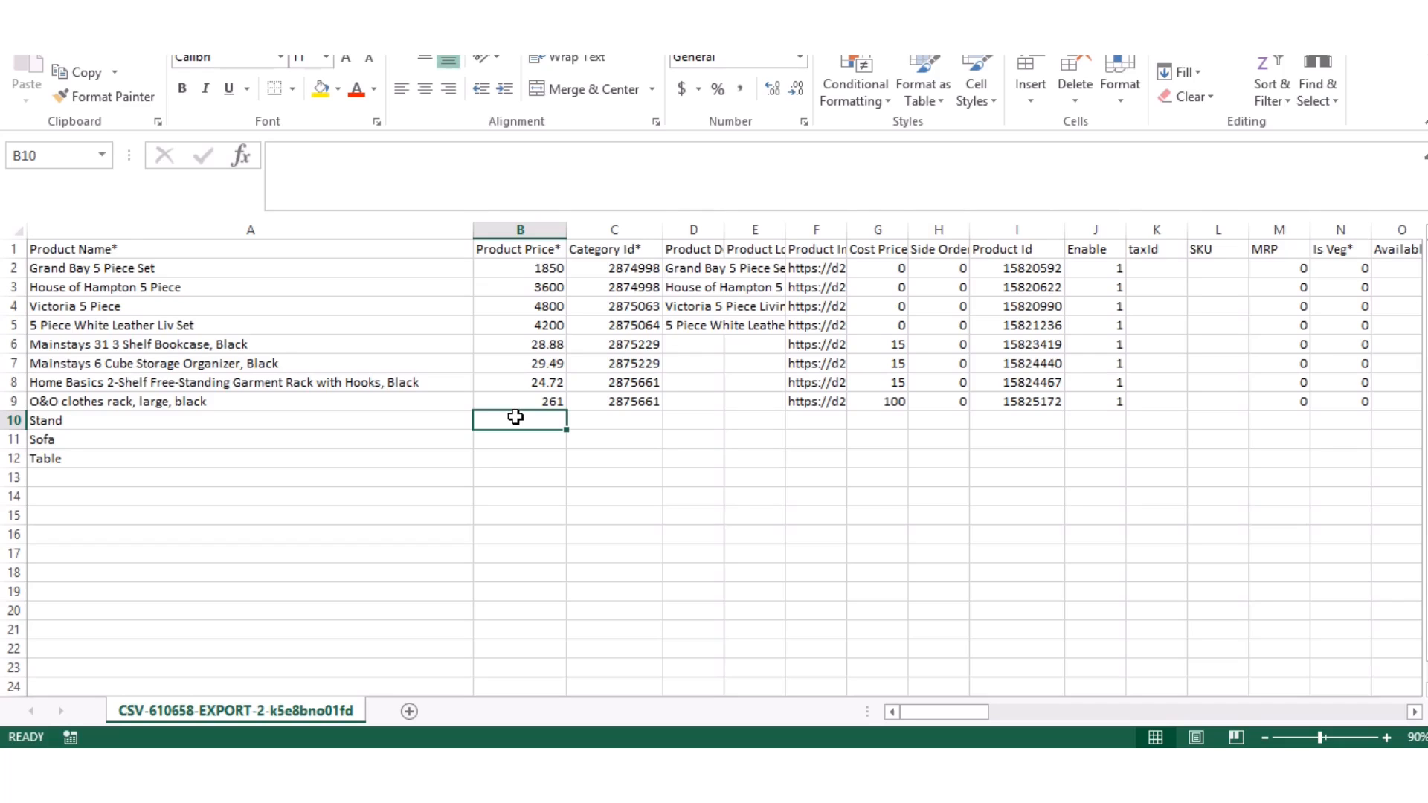
type("30.15")
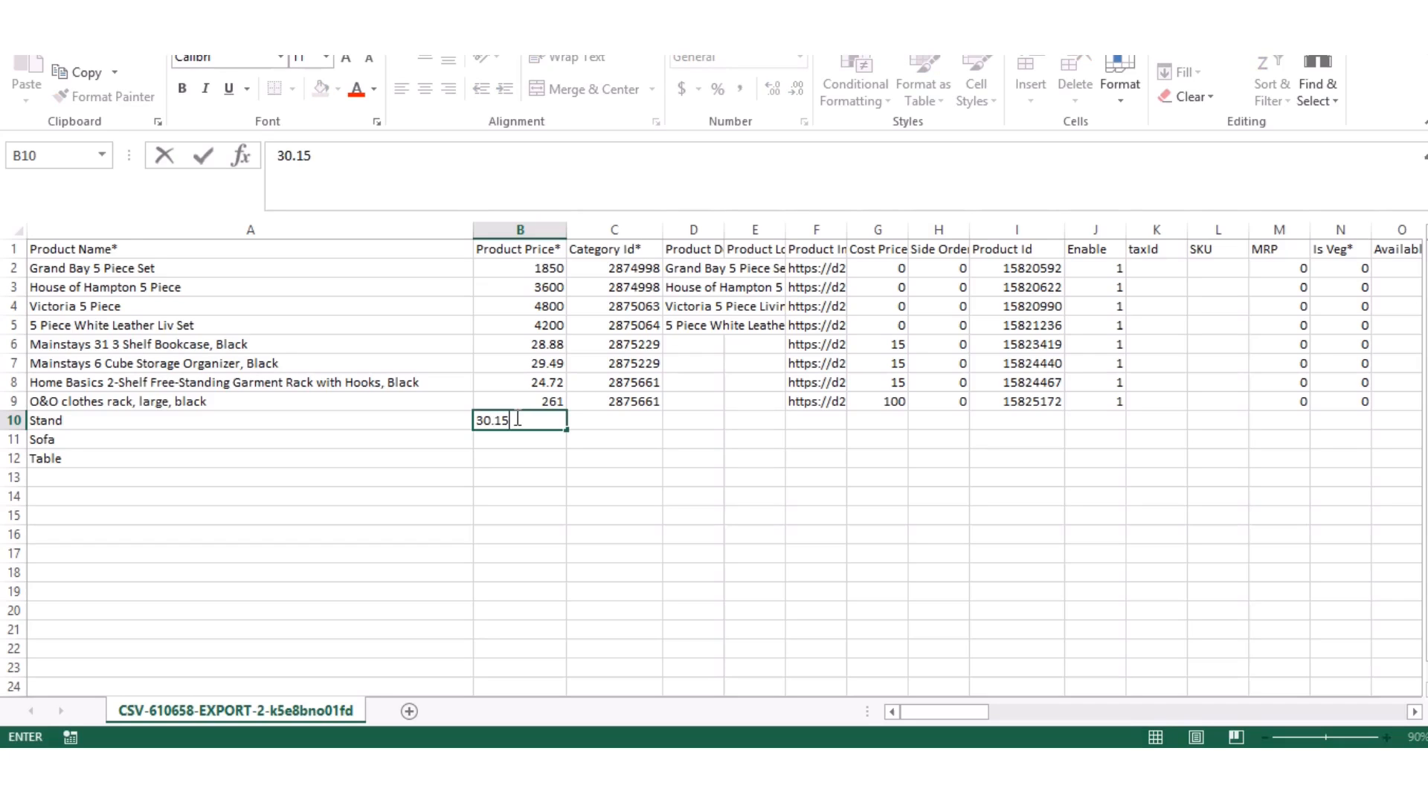
key("Return")
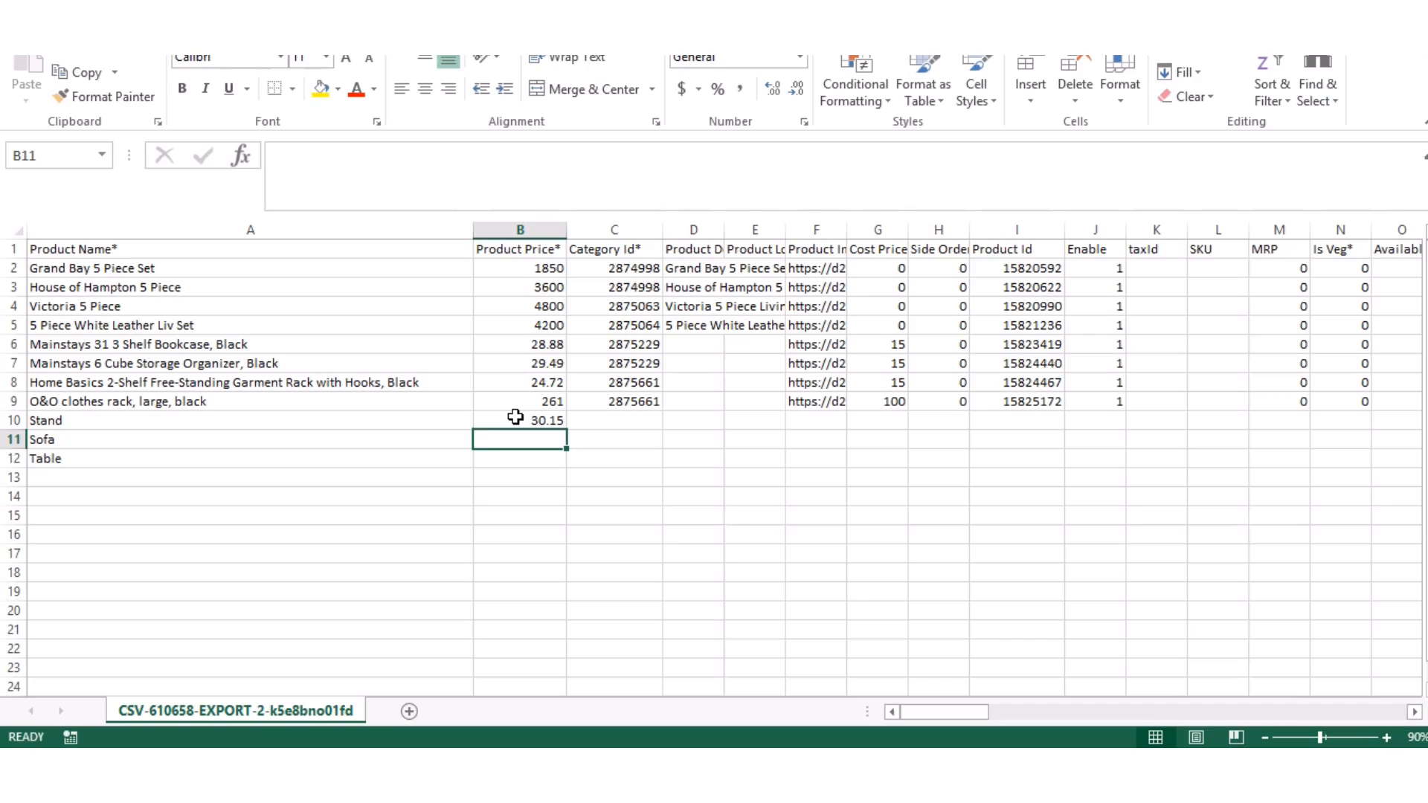
type("20")
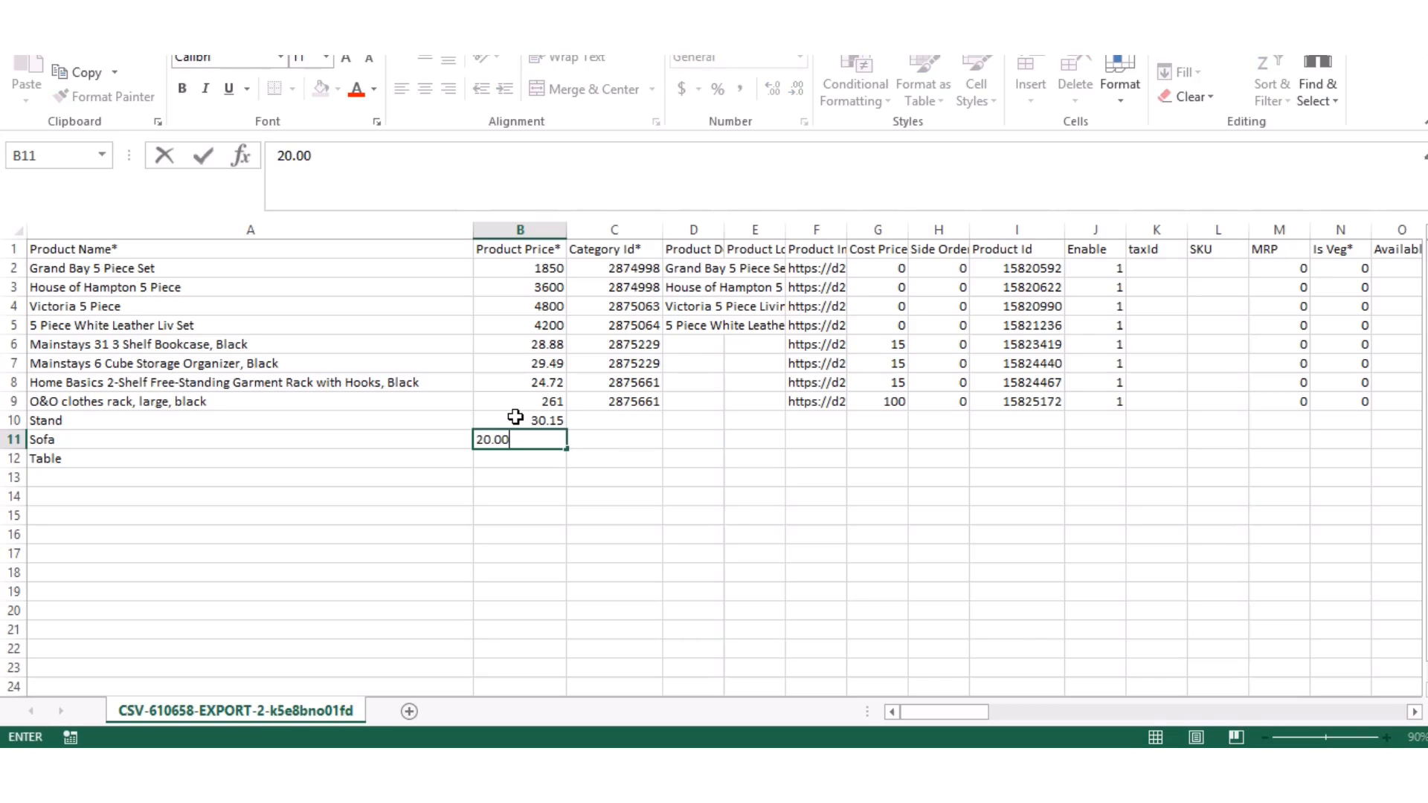
key("Return")
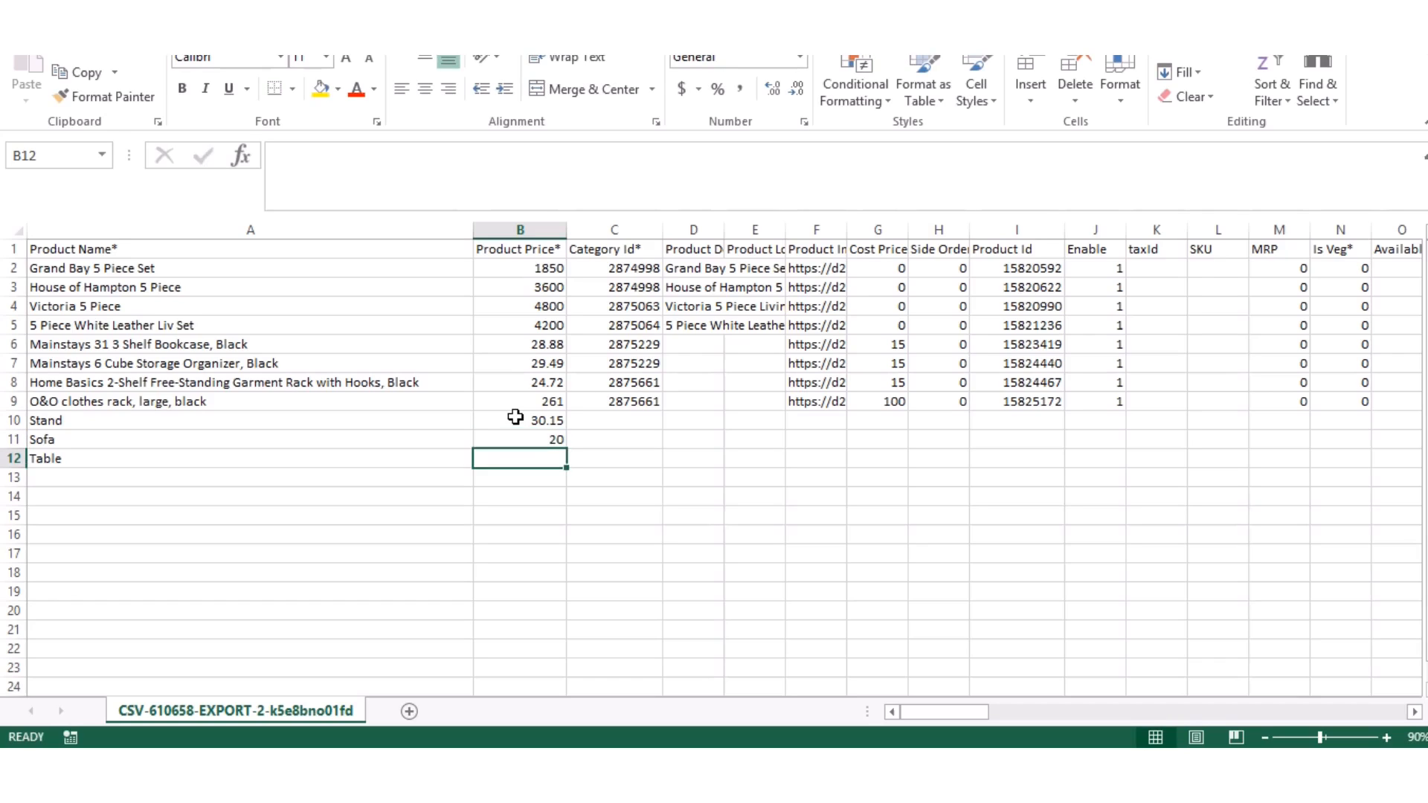
type("15.10")
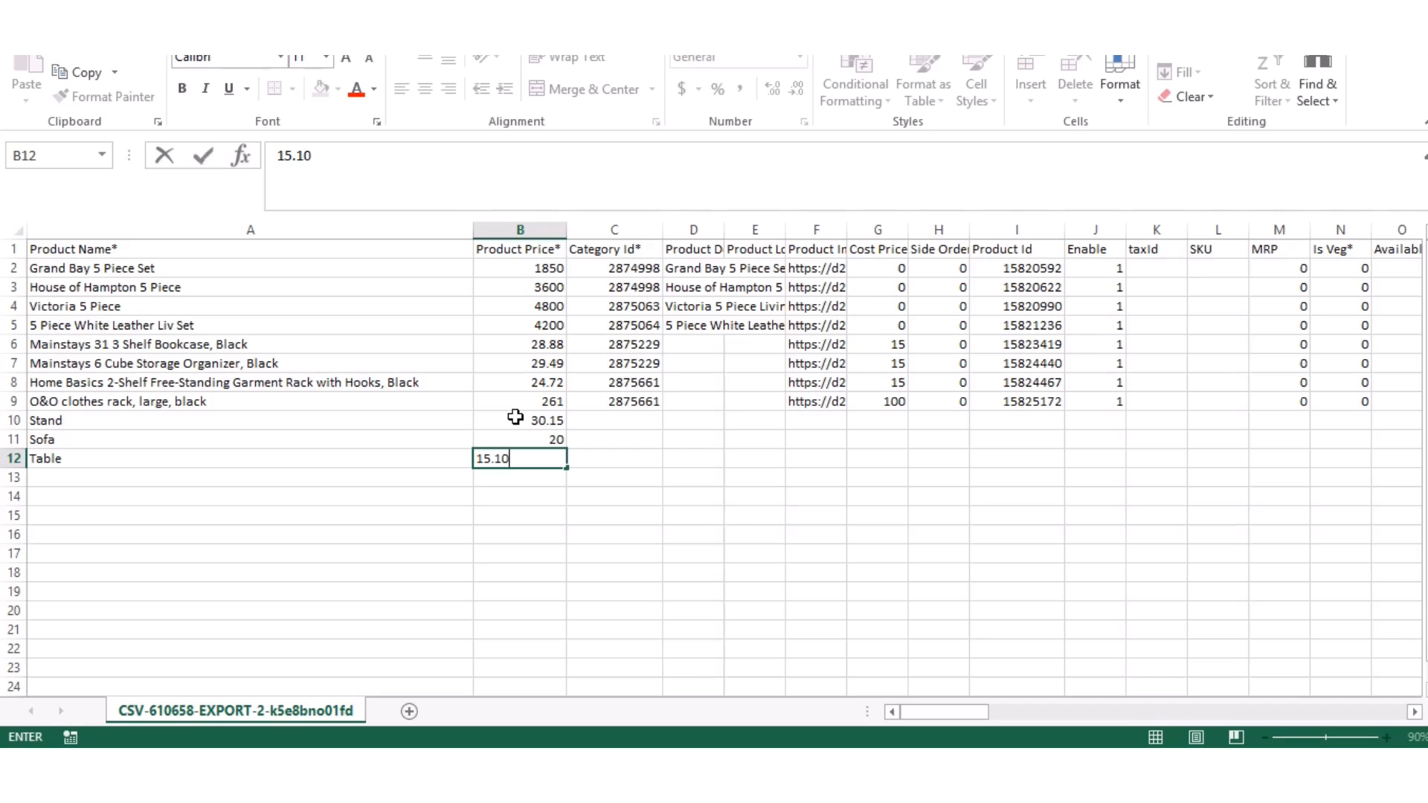
key("Tab")
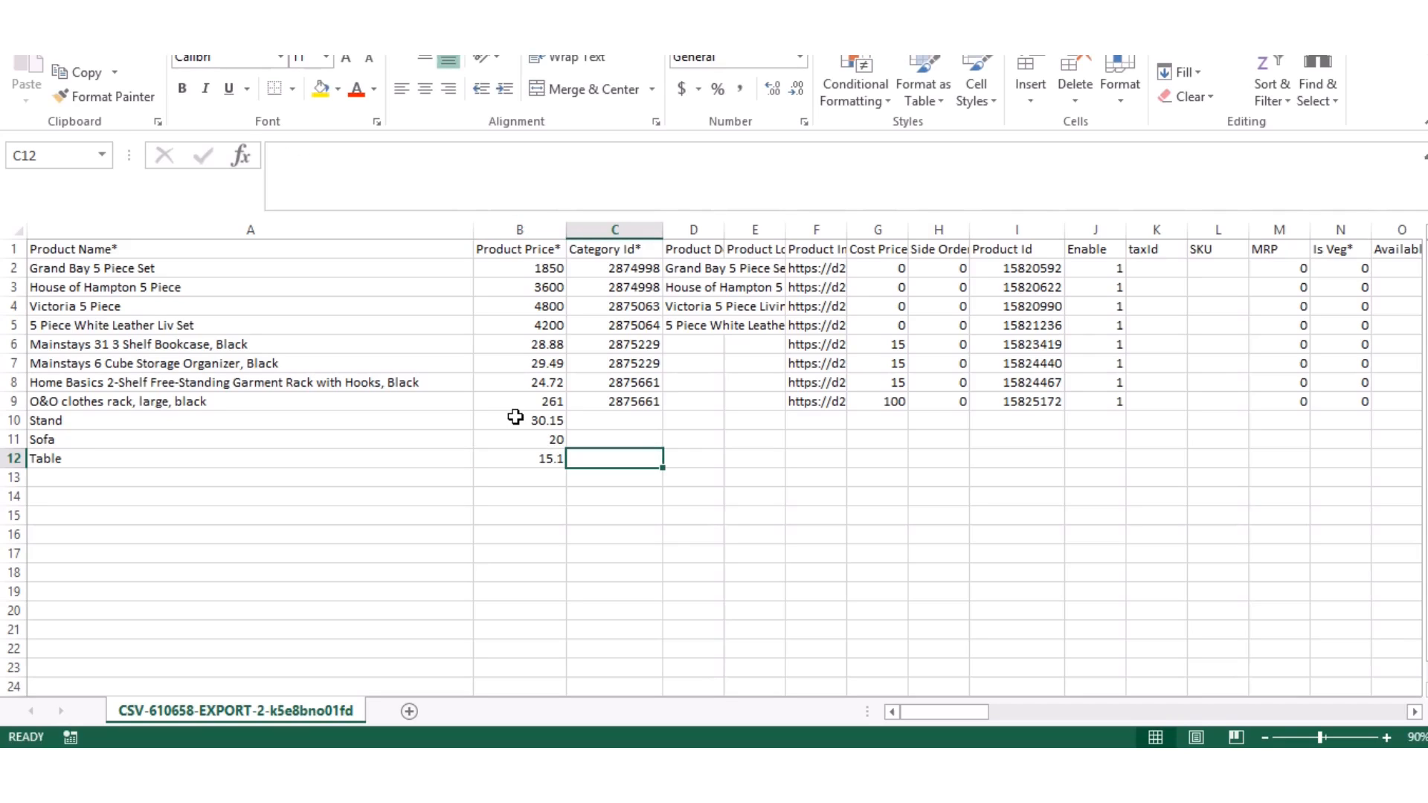
- Copy Front Room's Category Id 3088360 from the category CSV workbook into the Category Id cells of Stand, Sofa and Table in the product CSV
mouse_move(872, 764)
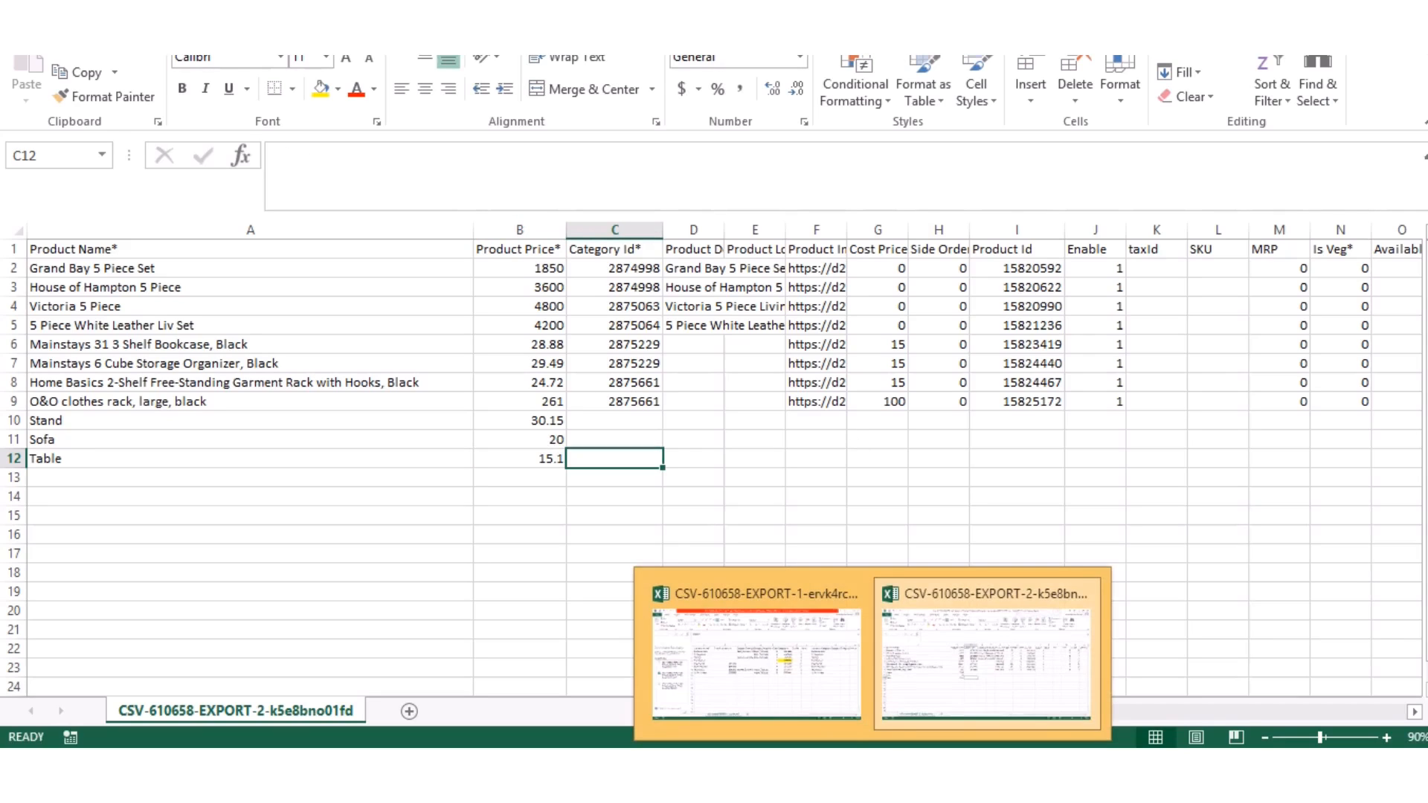
left_click(828, 707)
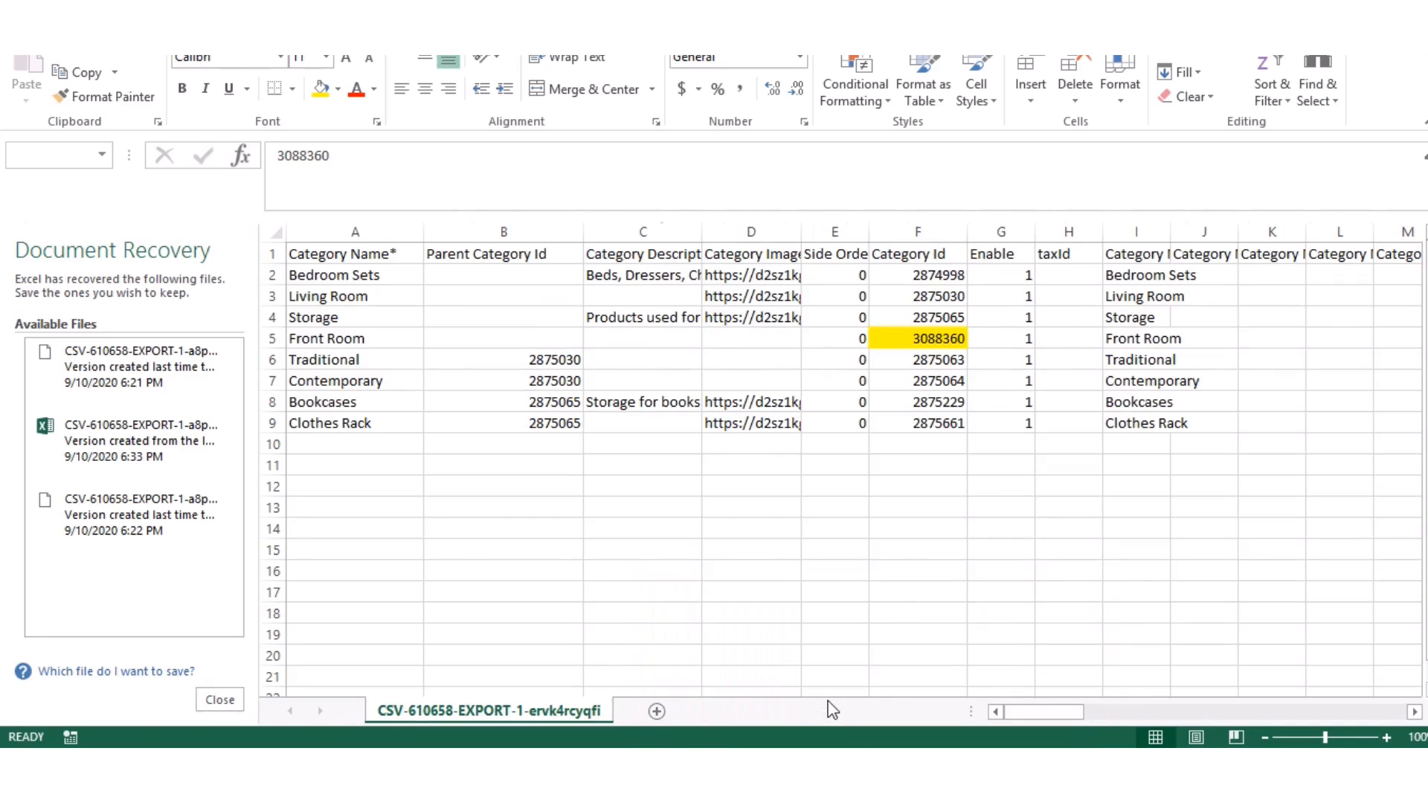
right_click(919, 341)
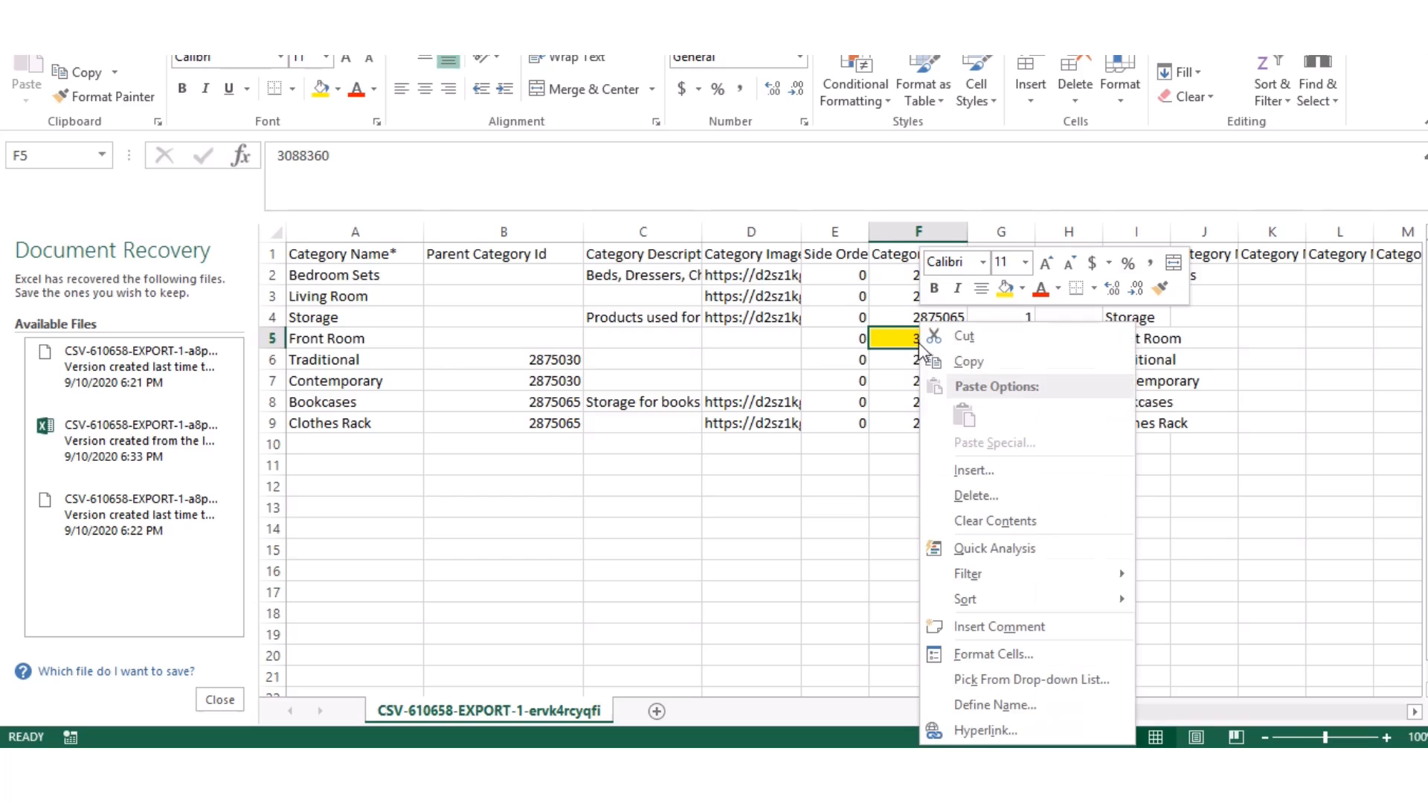
left_click(941, 363)
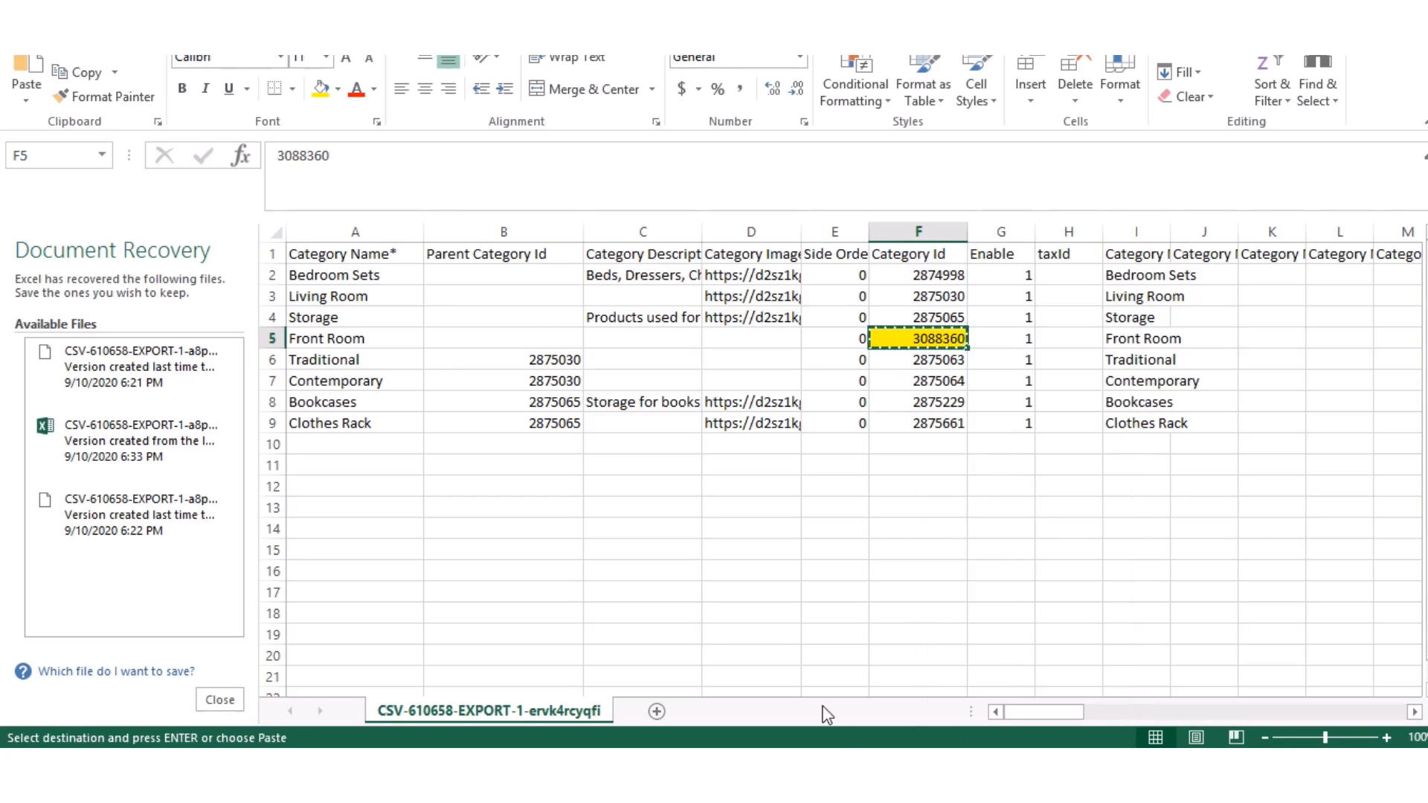
mouse_move(872, 762)
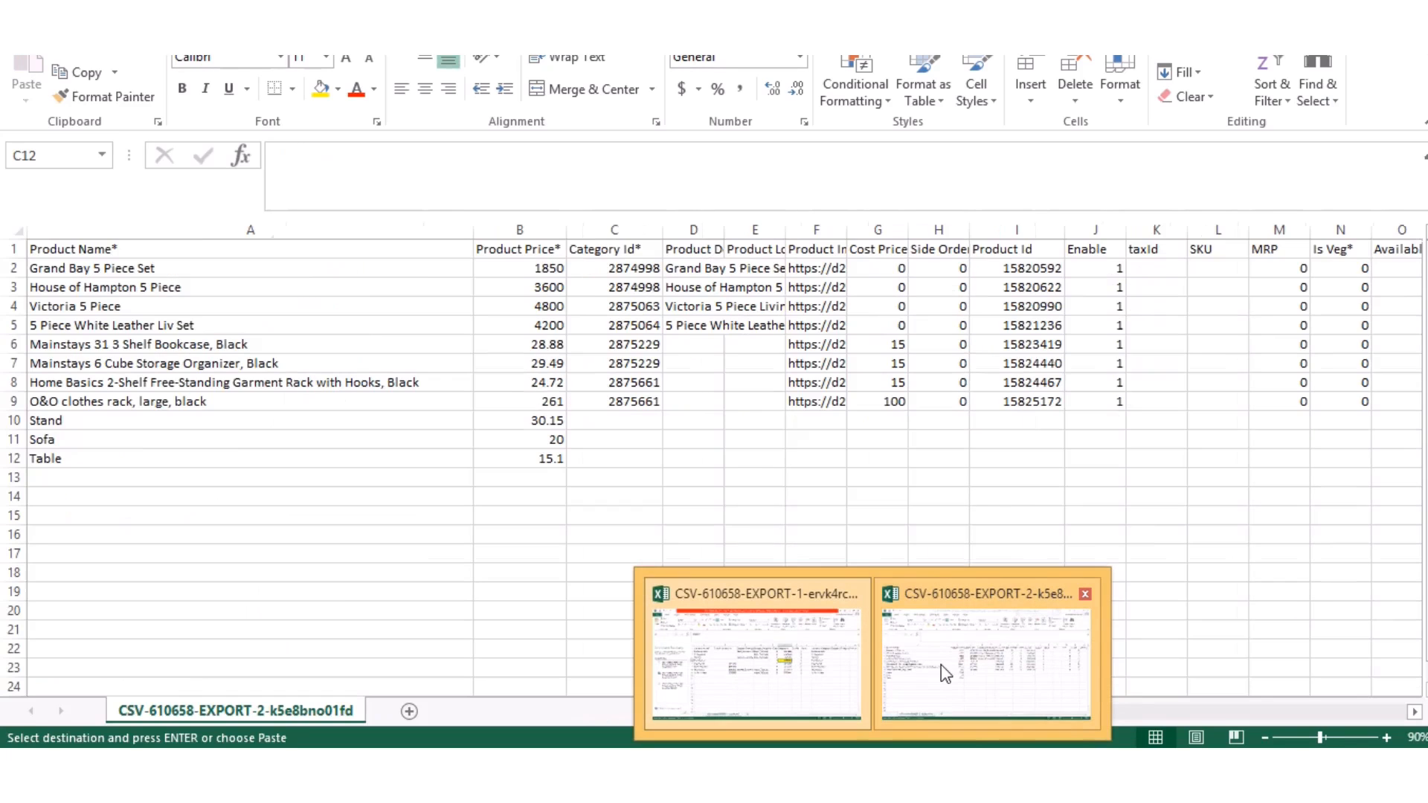
left_click(945, 673)
left_click(627, 420)
left_click_drag(626, 420, 632, 460)
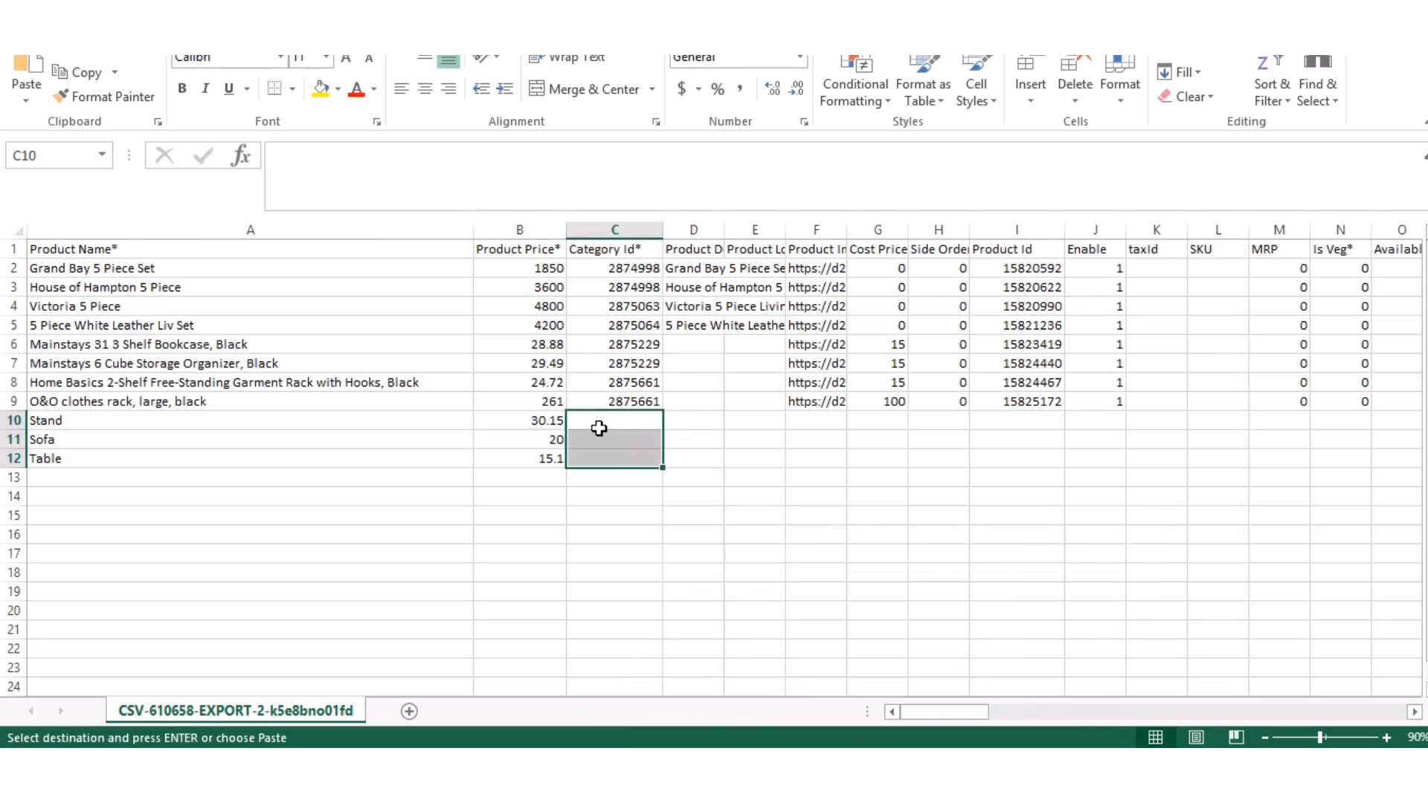
right_click(600, 428)
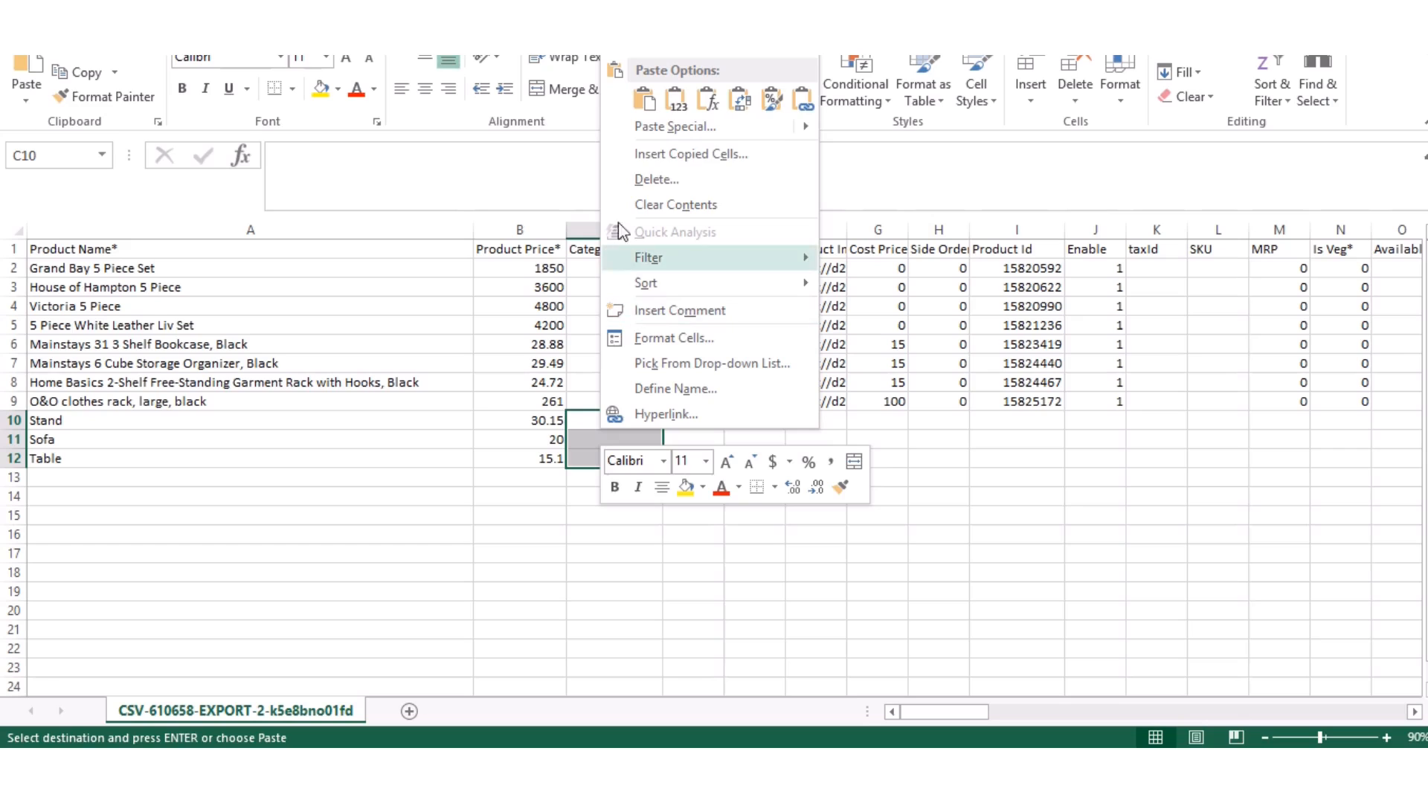
left_click(643, 100)
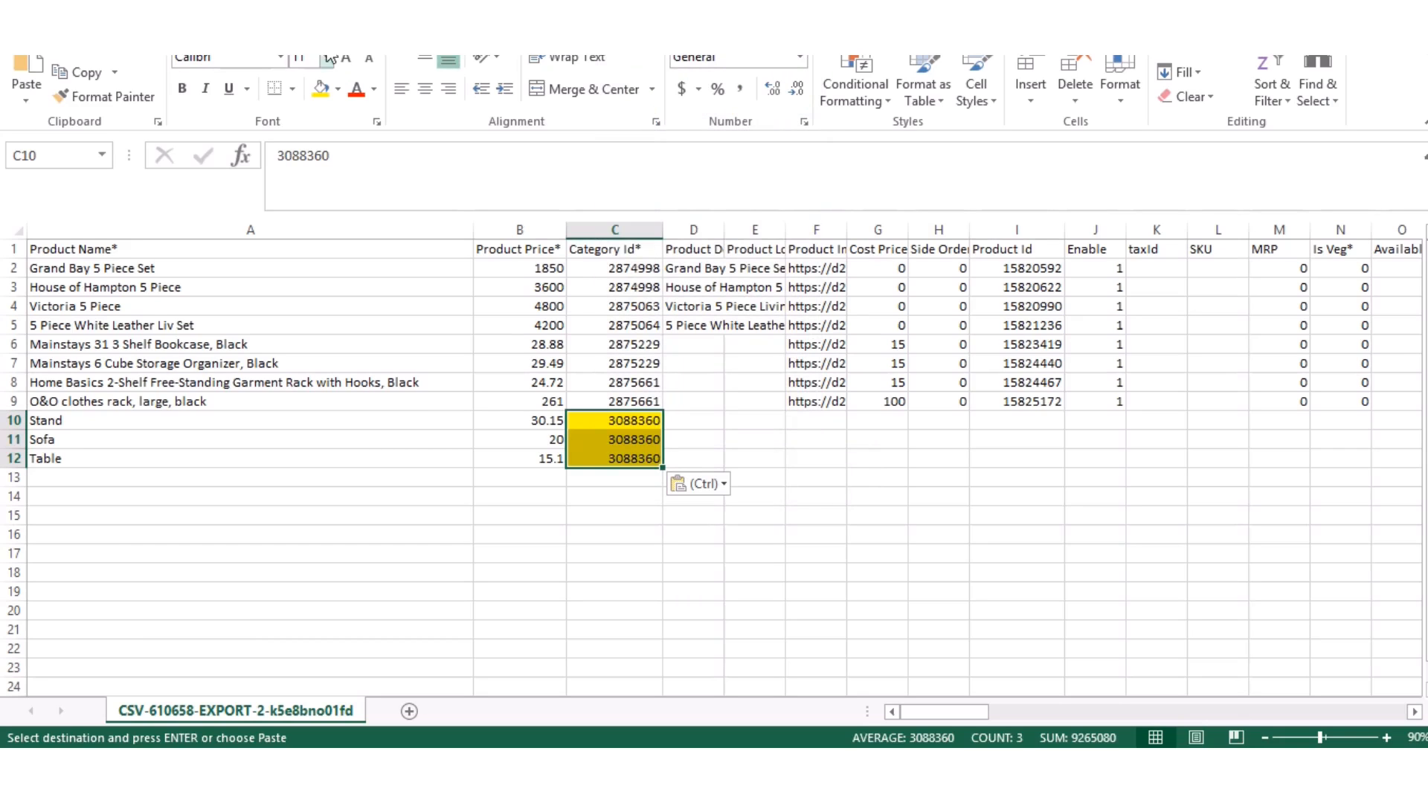
- Remove the yellow fill from the Category Id cells of Stand, Sofa and Table, leaving them with no fill
left_click(337, 89)
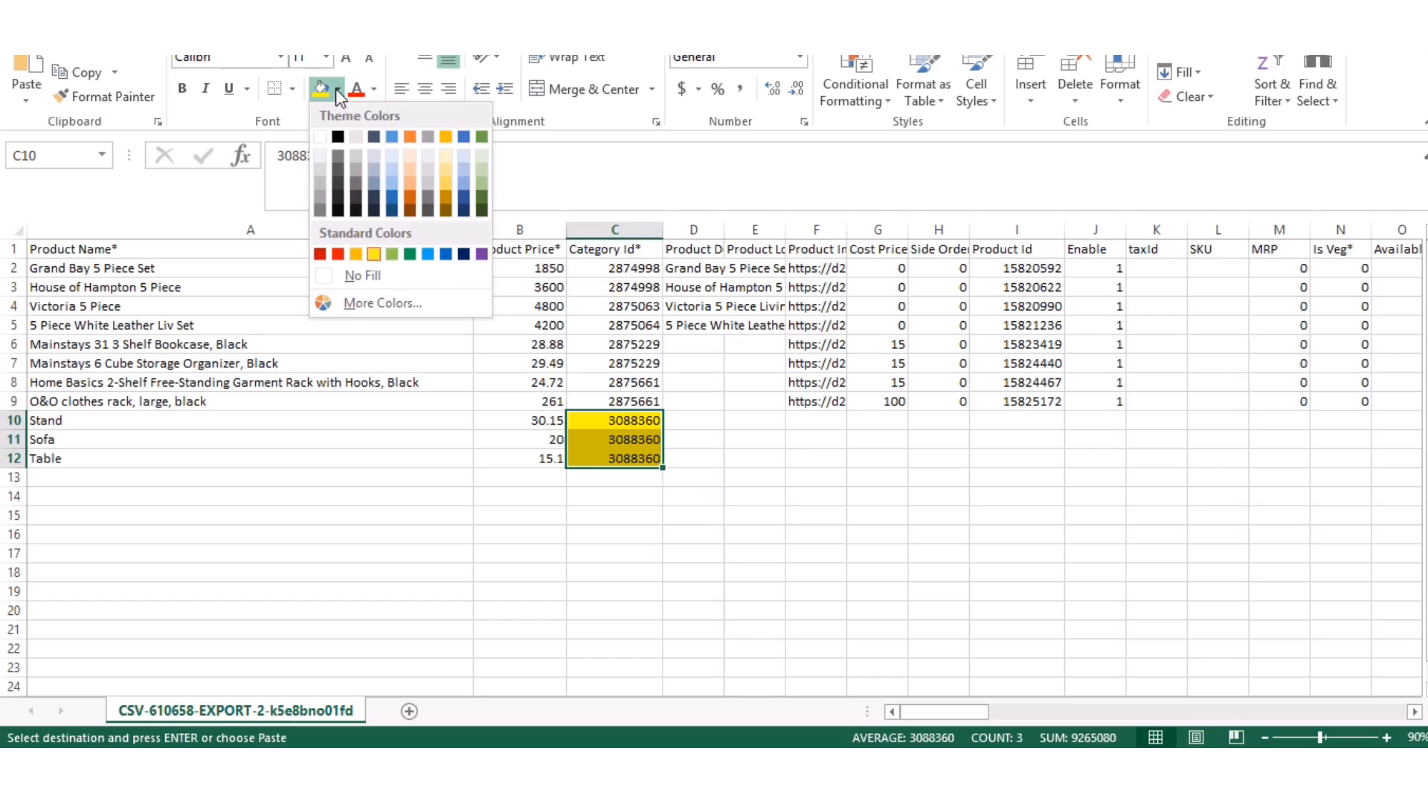
left_click(323, 135)
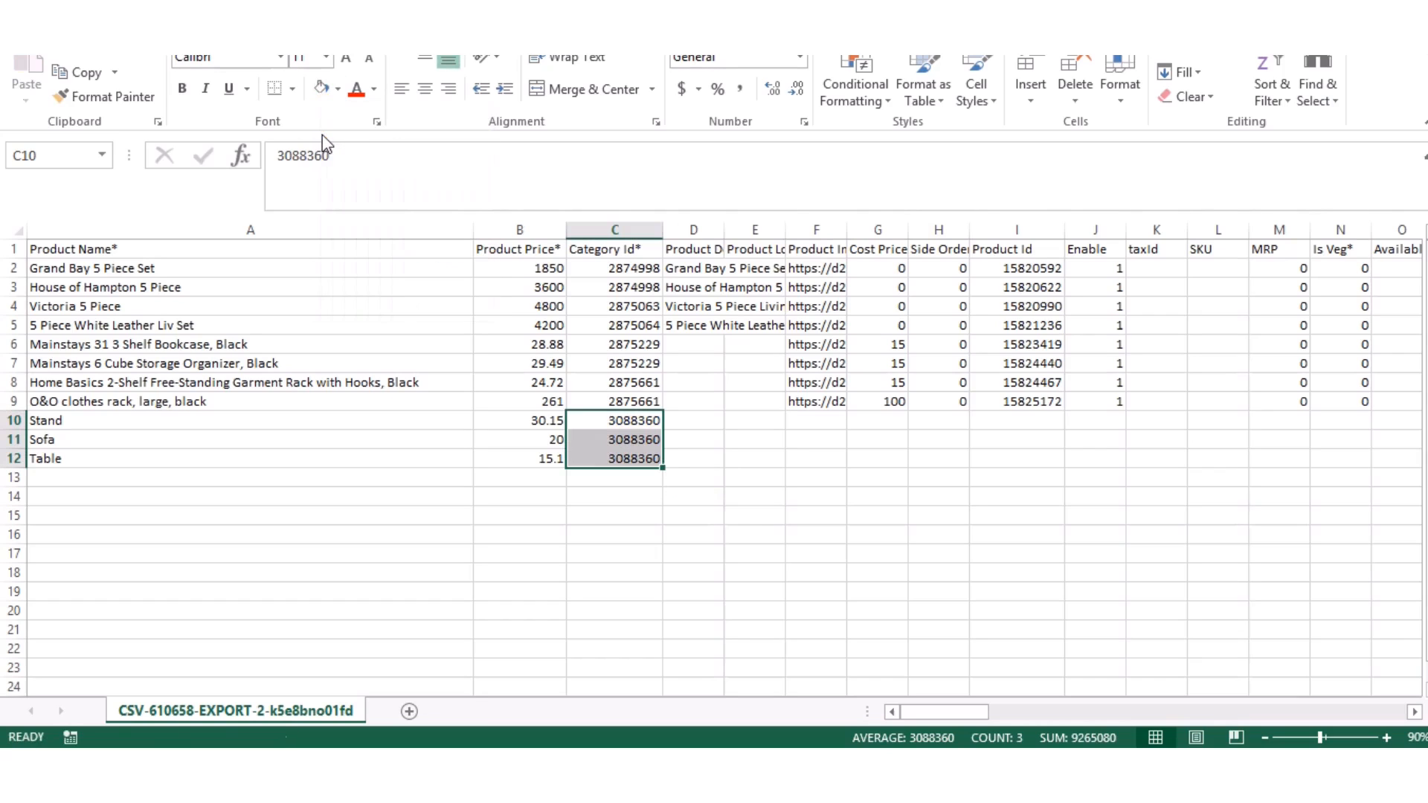
left_click(340, 94)
left_click(323, 274)
left_click(680, 498)
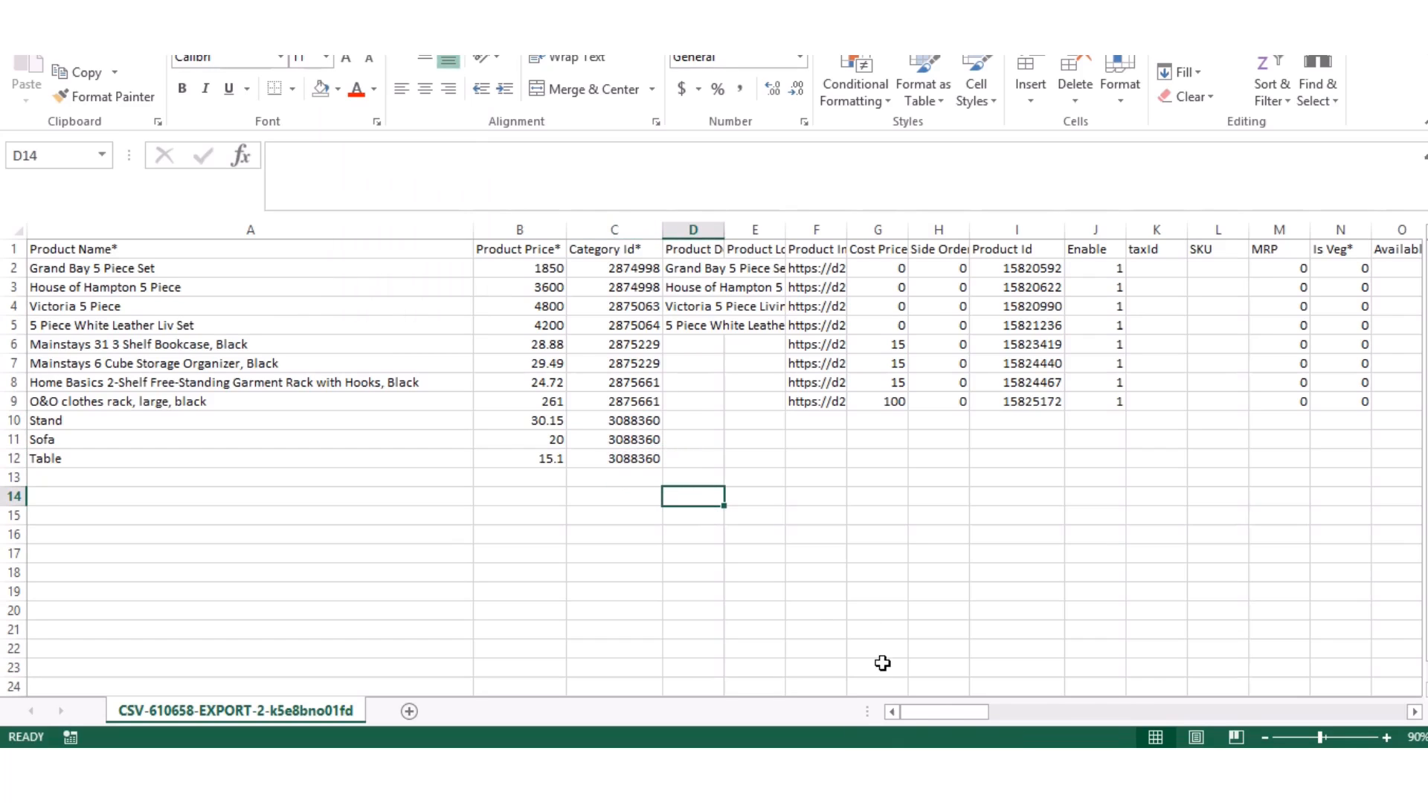
- Copy the Enable value 1 from the last existing product into the Enable cells of the three new product rows
mouse_move(936, 711)
left_mouse_down()
mouse_move(962, 716)
mouse_move(948, 716)
left_mouse_up()
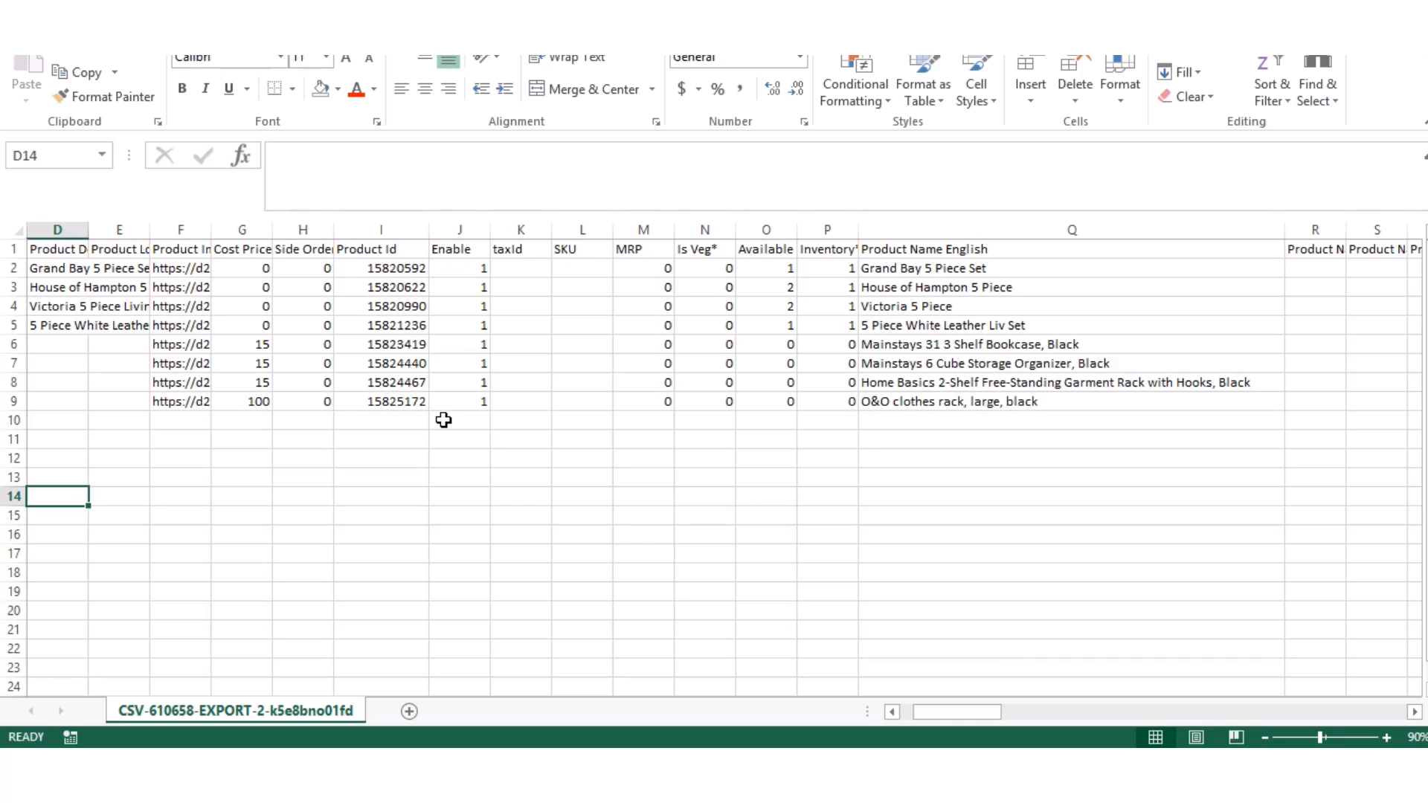
left_click(456, 402)
right_click(456, 401)
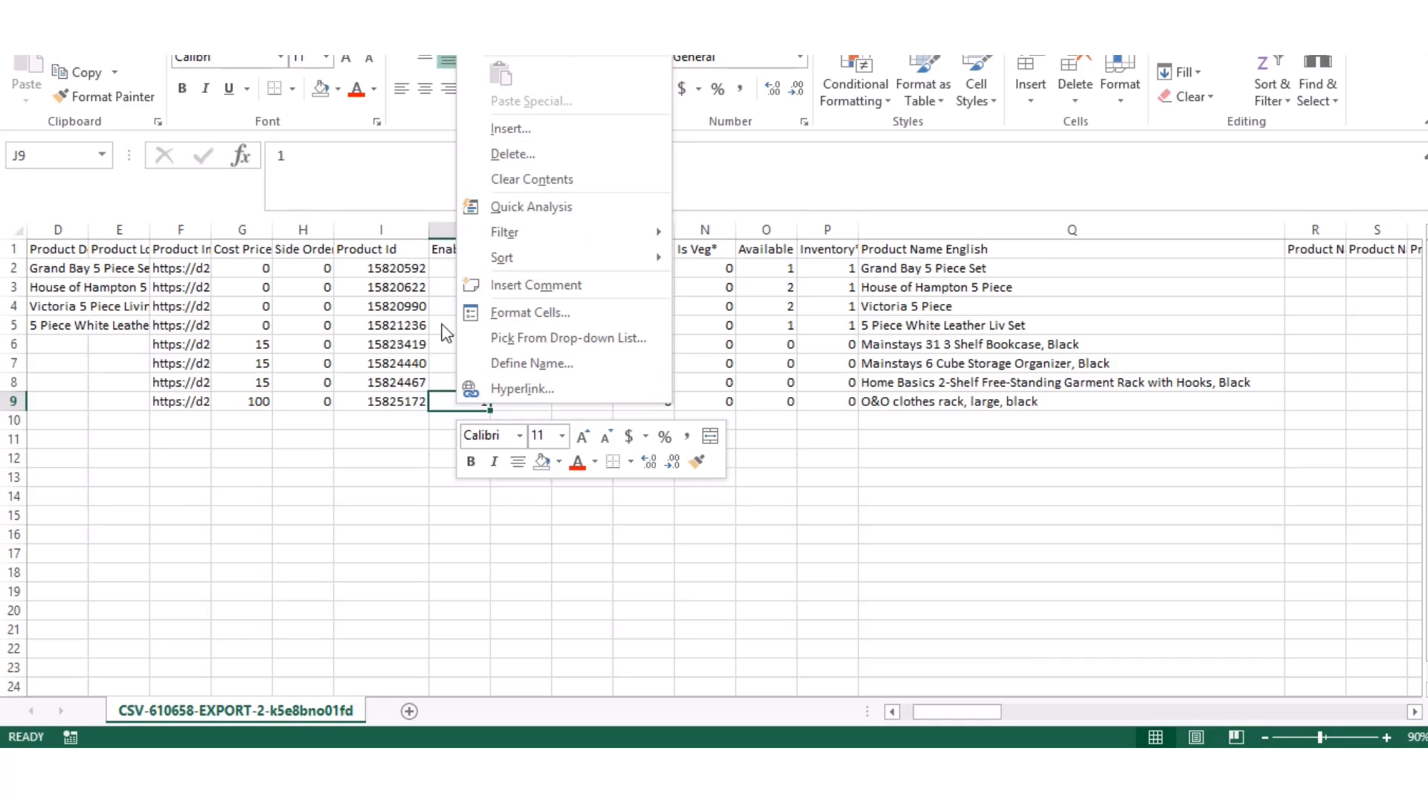
left_click(503, 22)
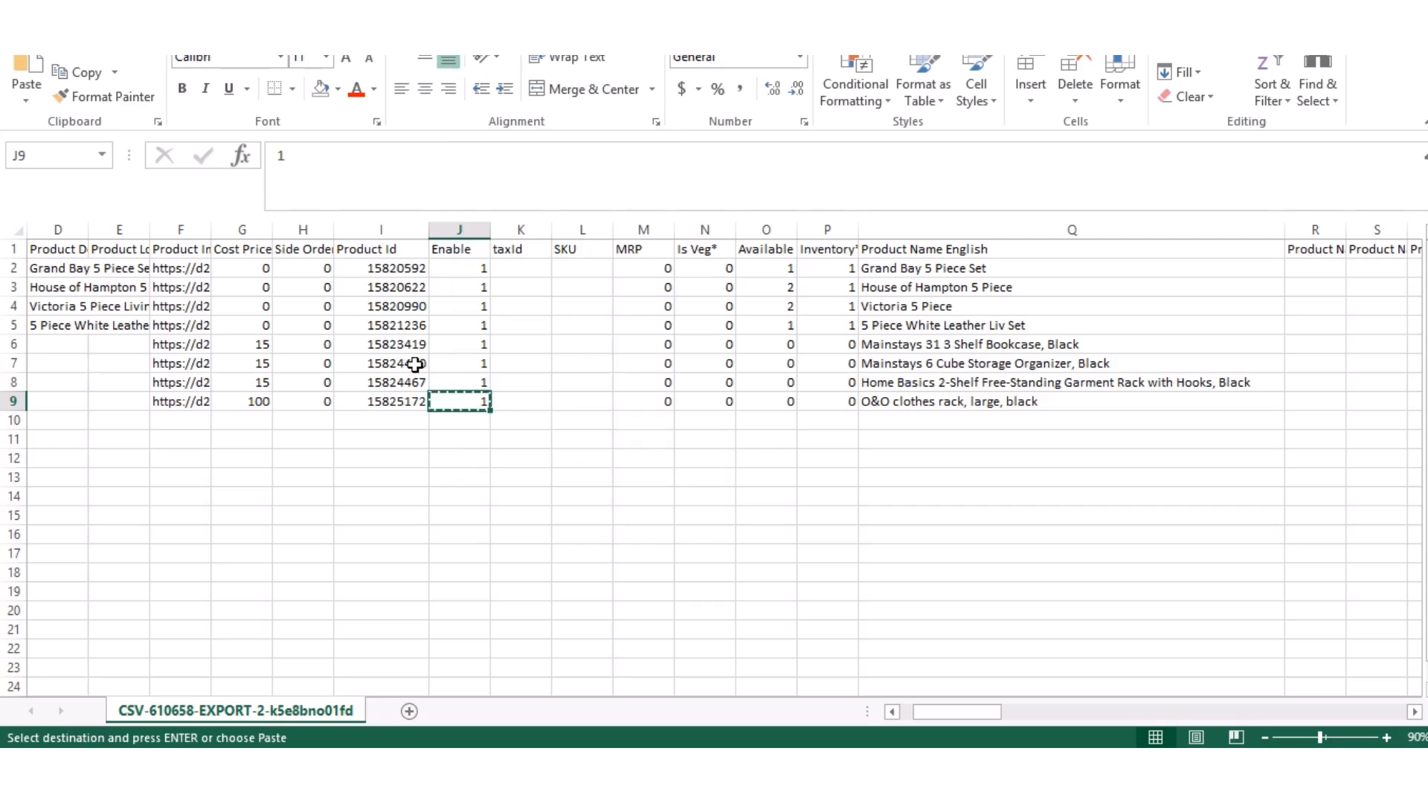
left_click_drag(458, 419, 455, 456)
right_click(455, 444)
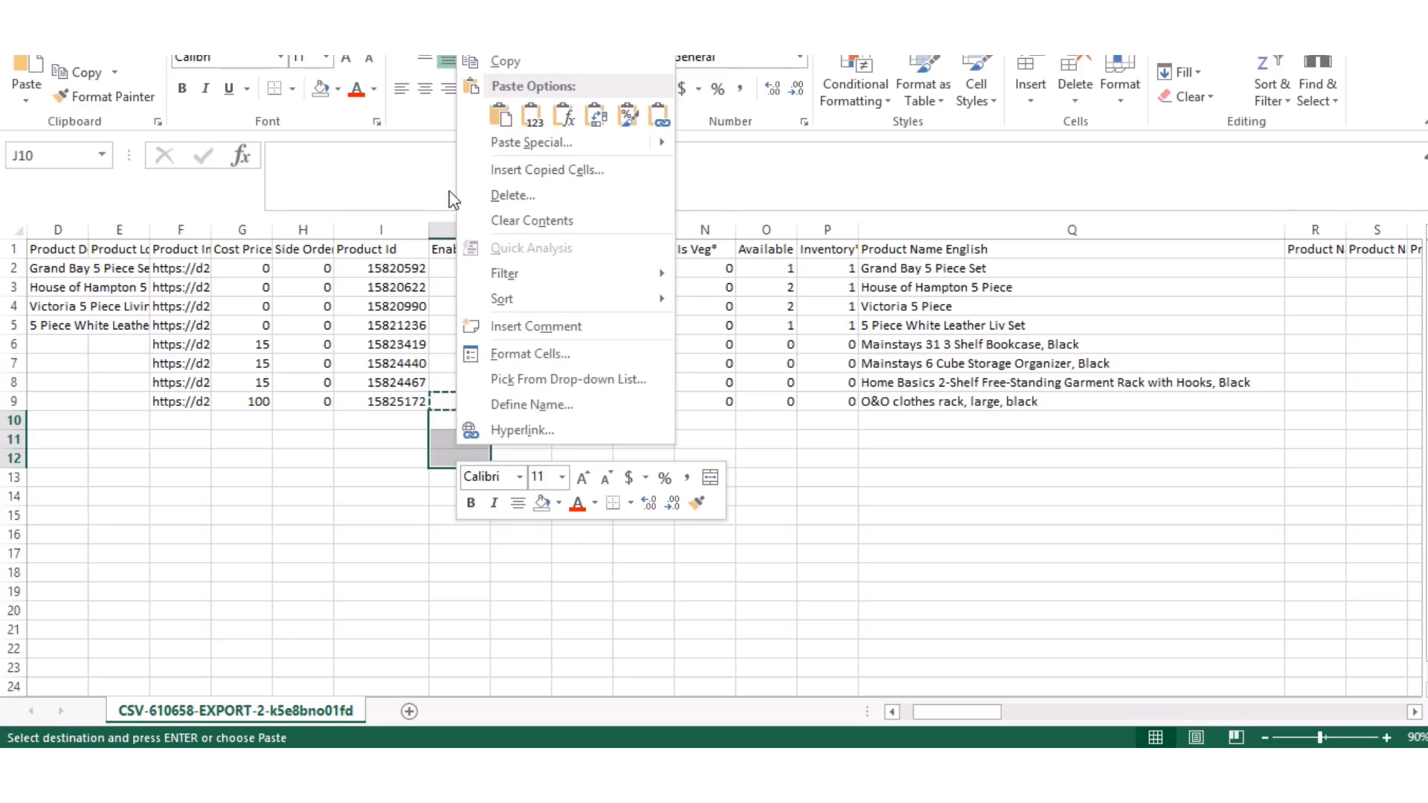
left_click(500, 116)
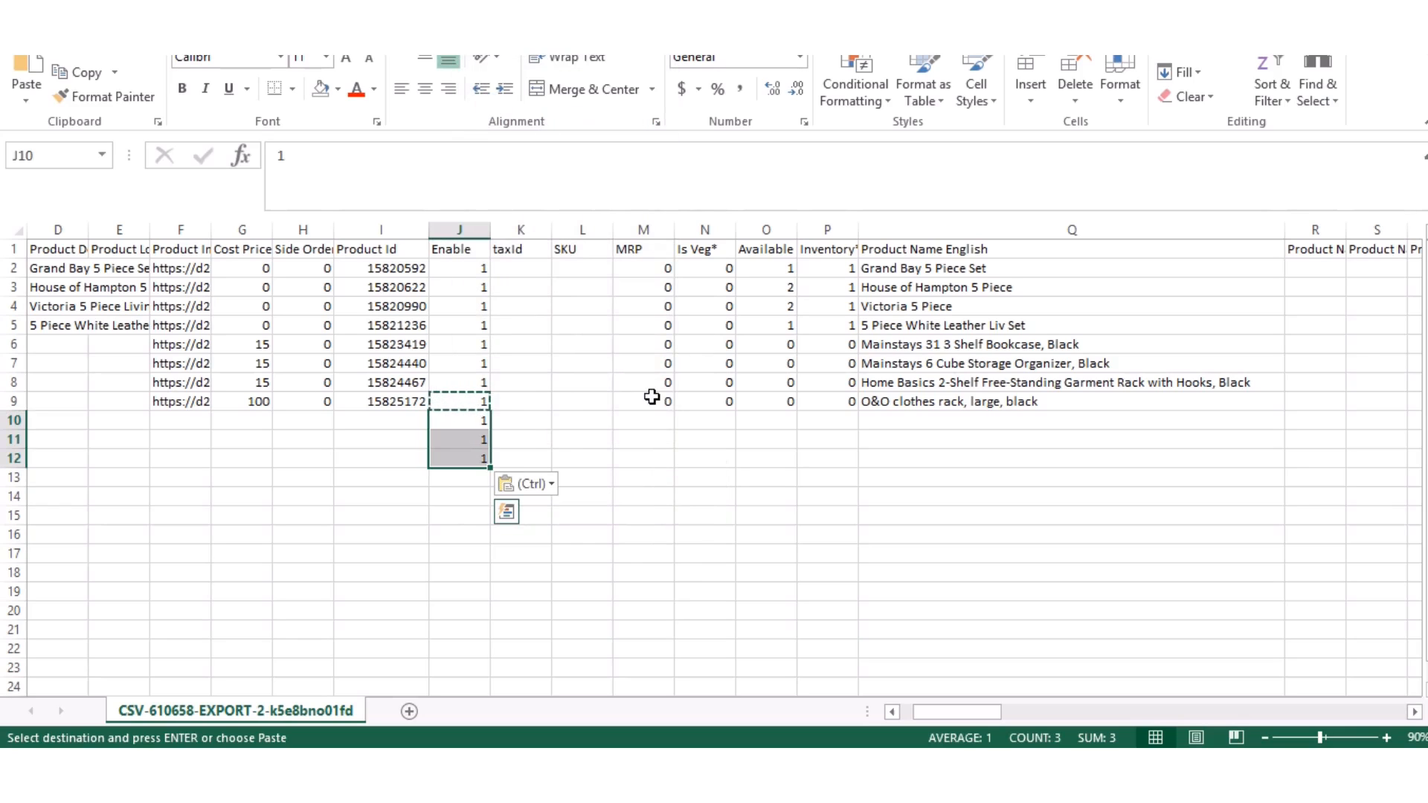
- Copy the MRP value 0 from the last existing product into the MRP cells of the three new product rows
left_click(663, 422)
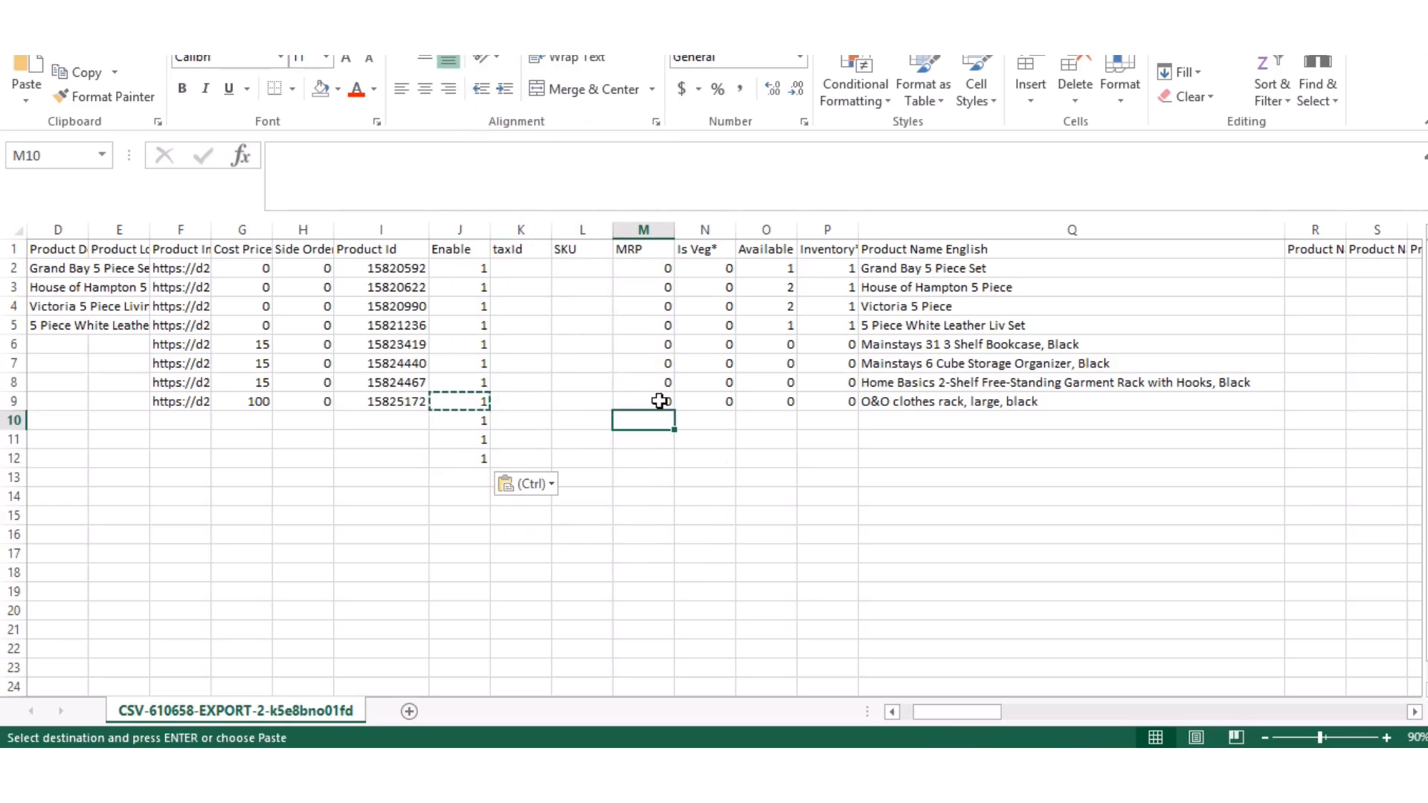
left_click(657, 402)
right_click(657, 403)
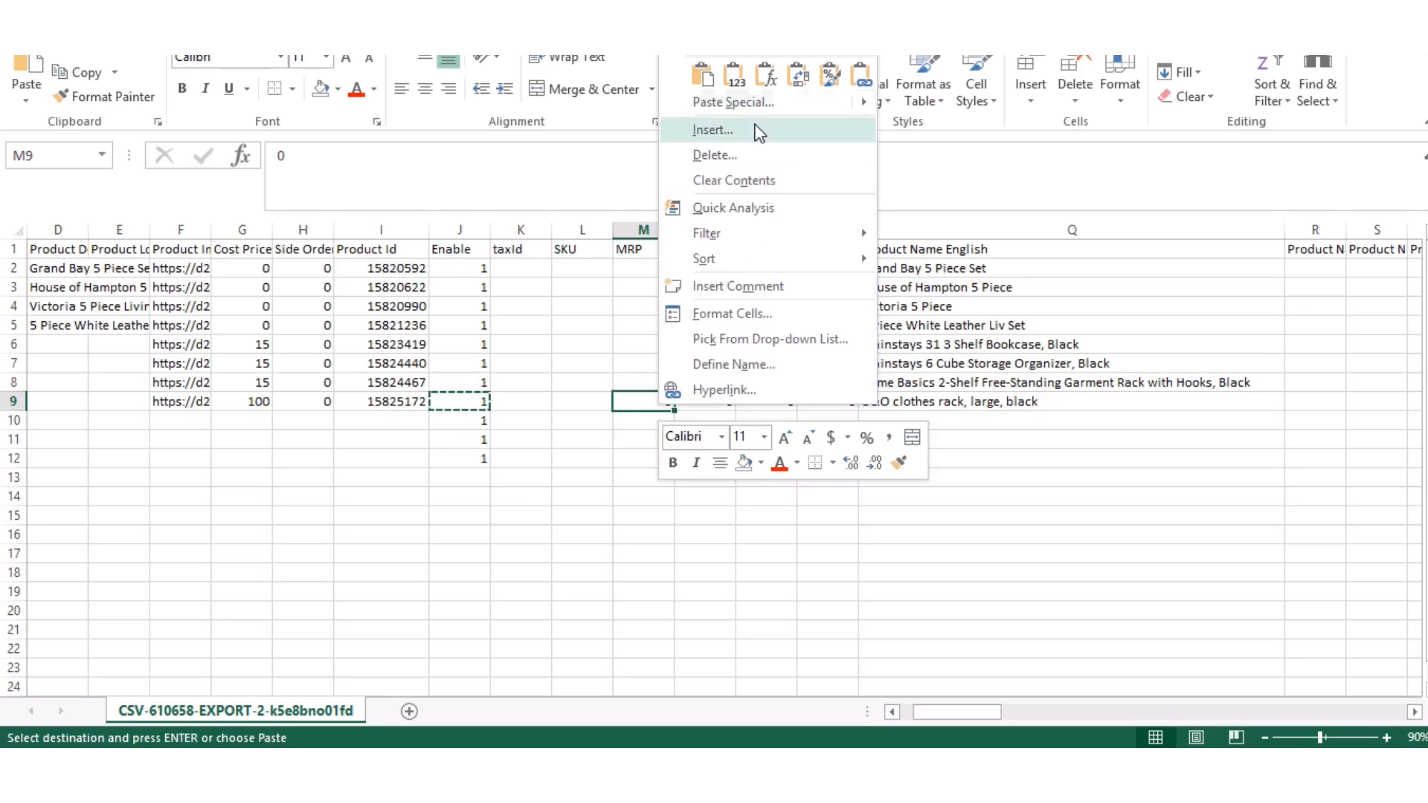
left_click(712, 21)
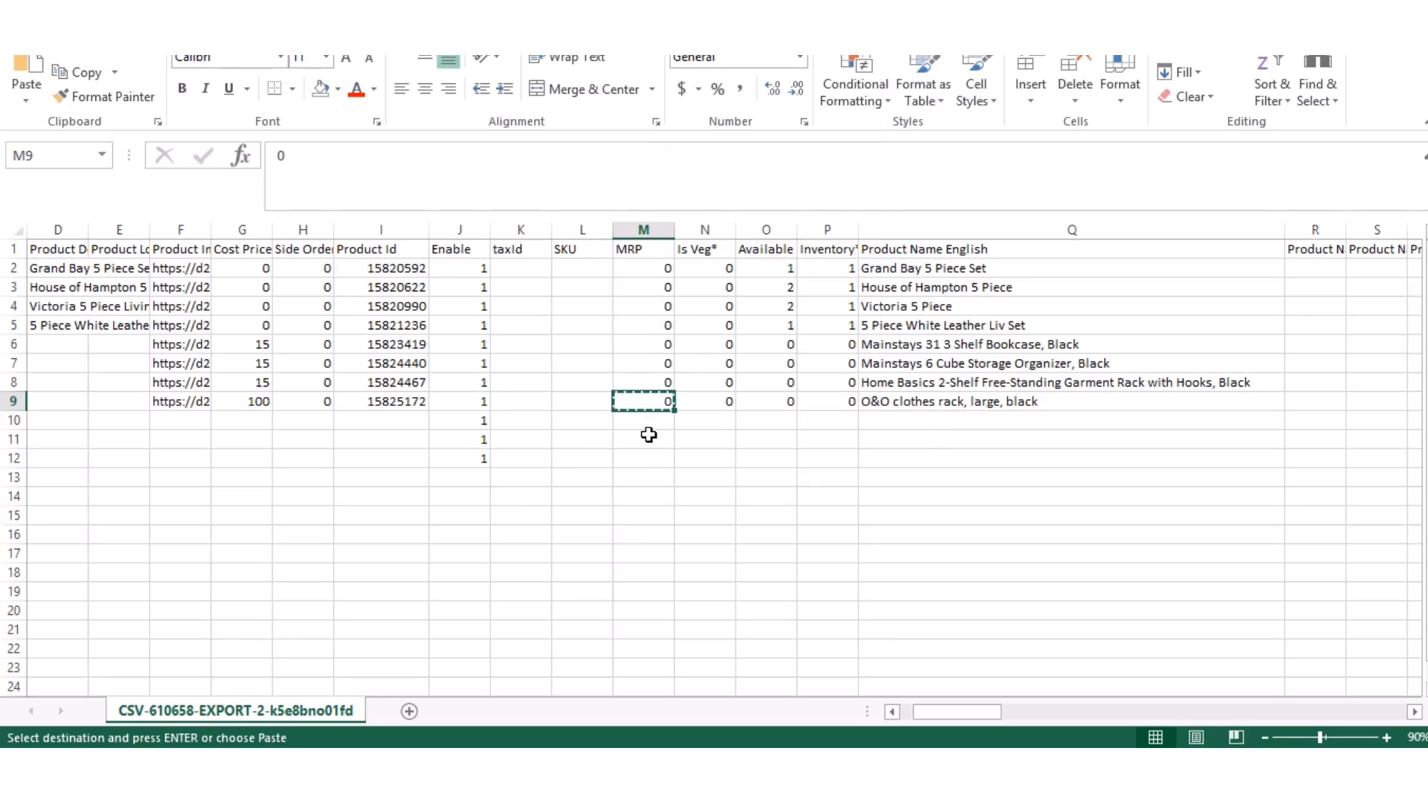
left_click_drag(648, 424, 644, 441)
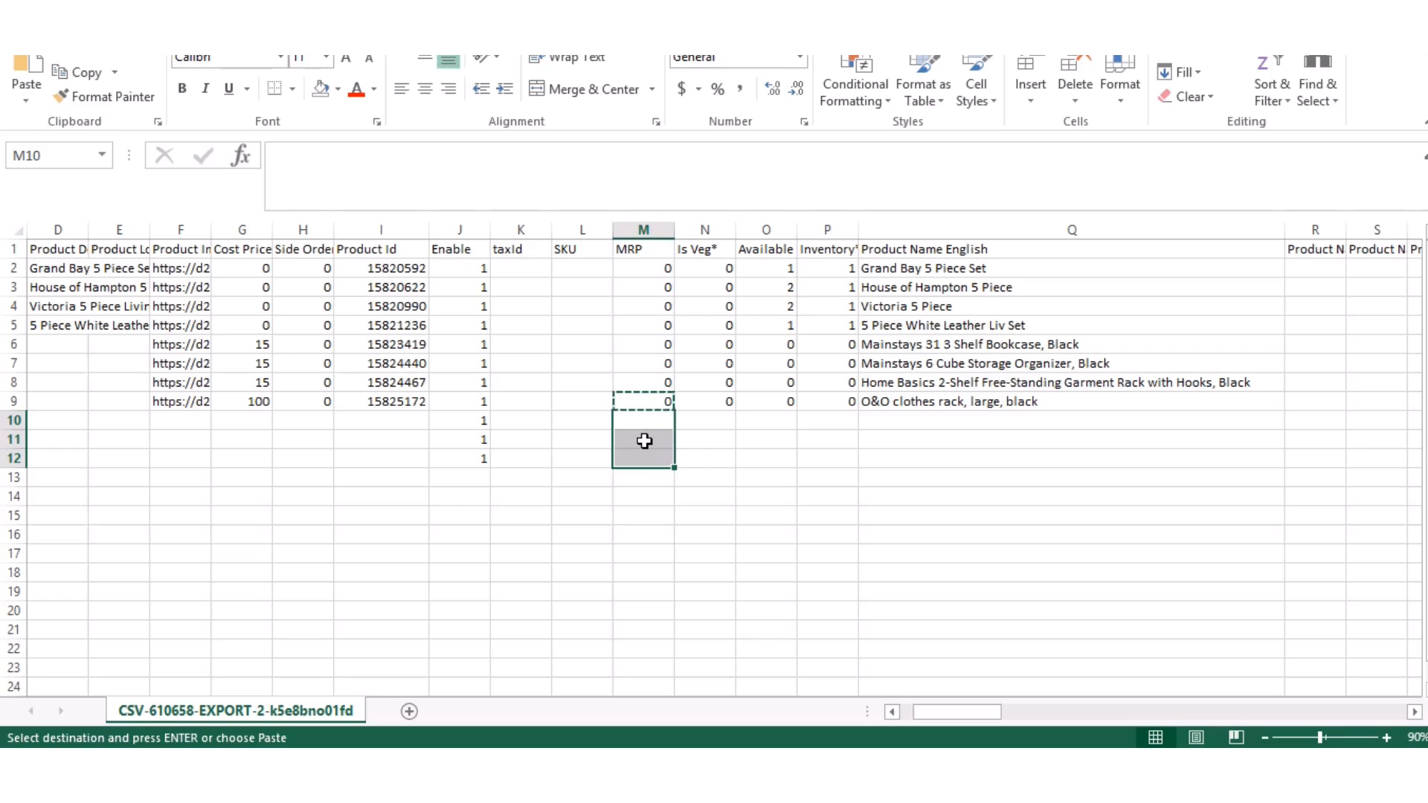
right_click(644, 441)
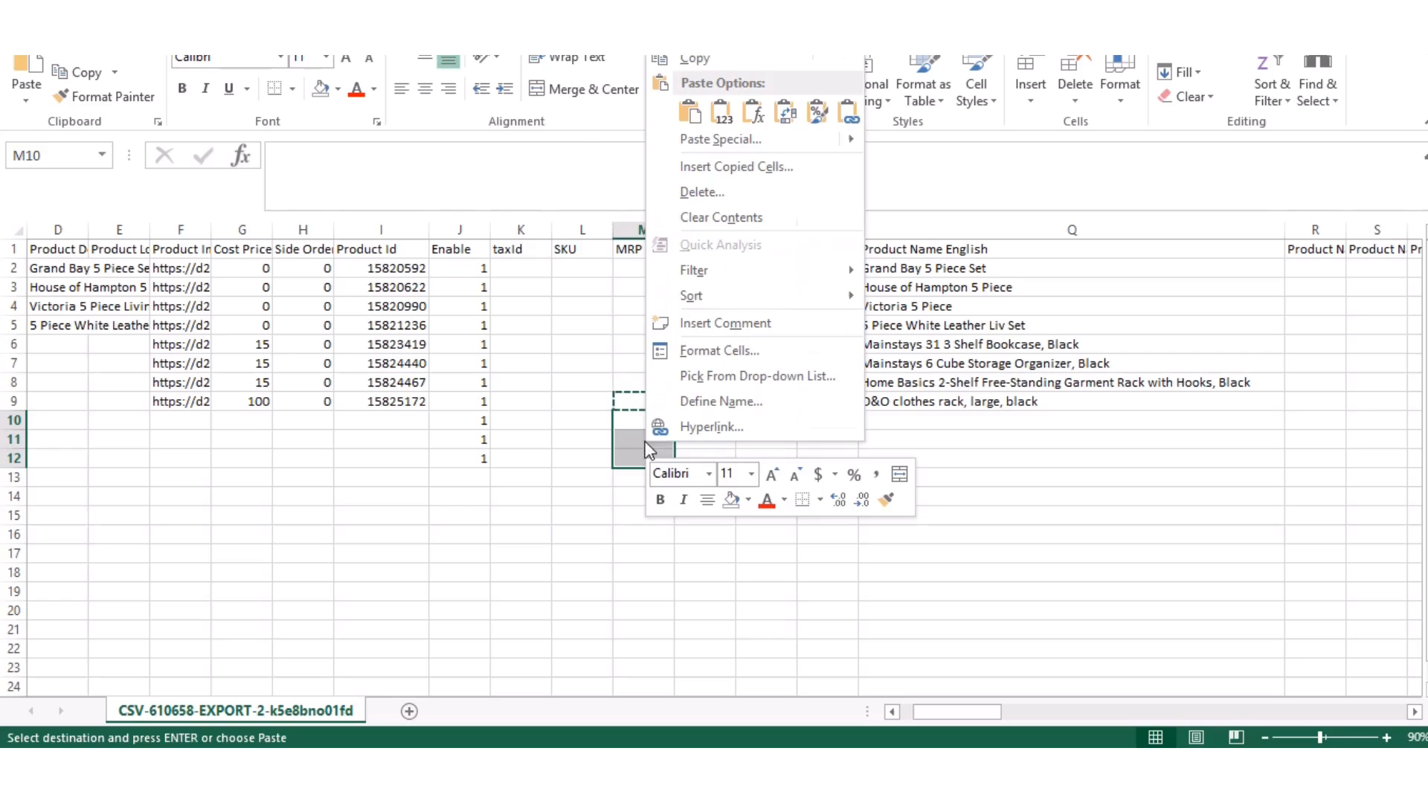
left_click(693, 100)
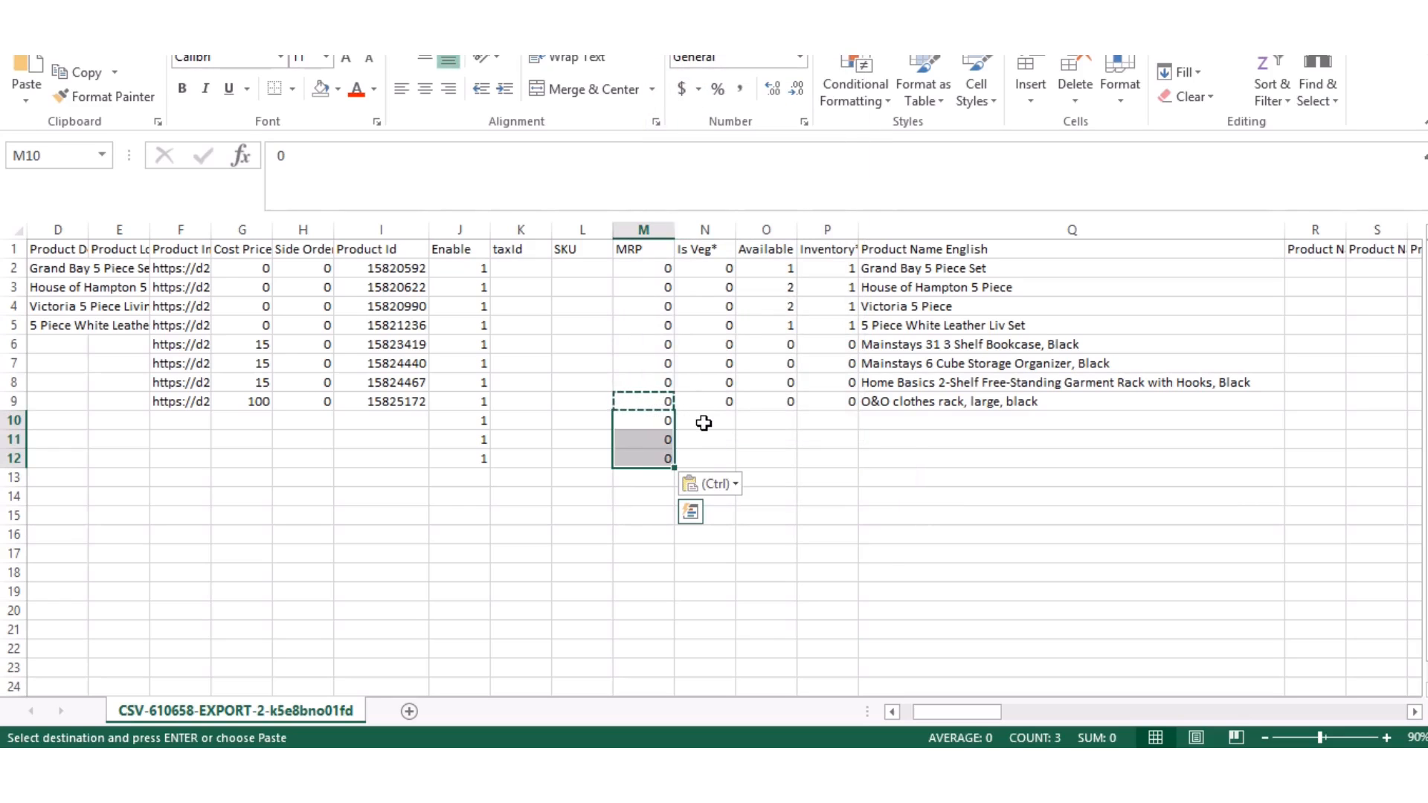
- Paste the copied value 0 into the Is Veg, Available and Inventory cells of the three new product rows
mouse_move(704, 422)
left_mouse_down()
mouse_move(714, 452)
mouse_move(720, 437)
left_mouse_up()
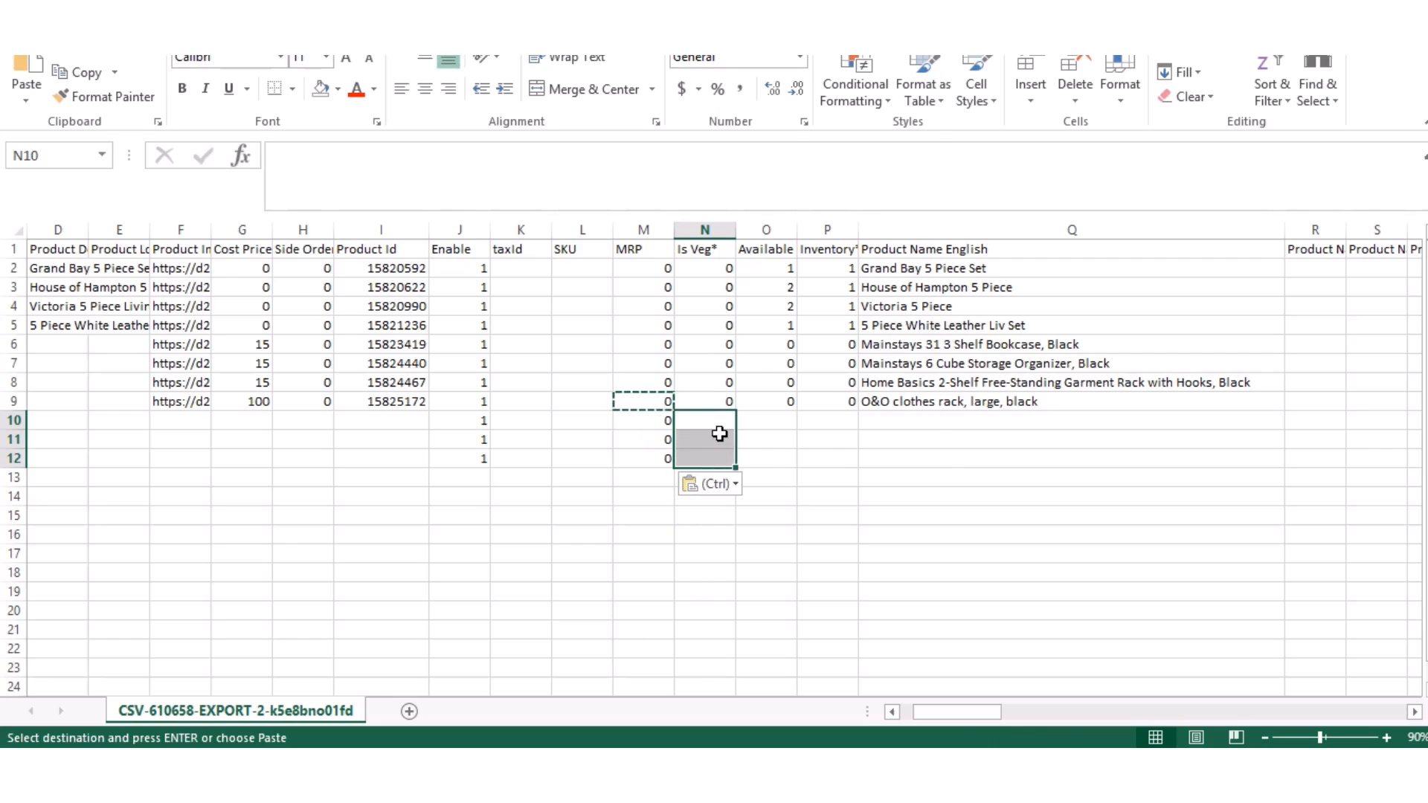
right_click(722, 438)
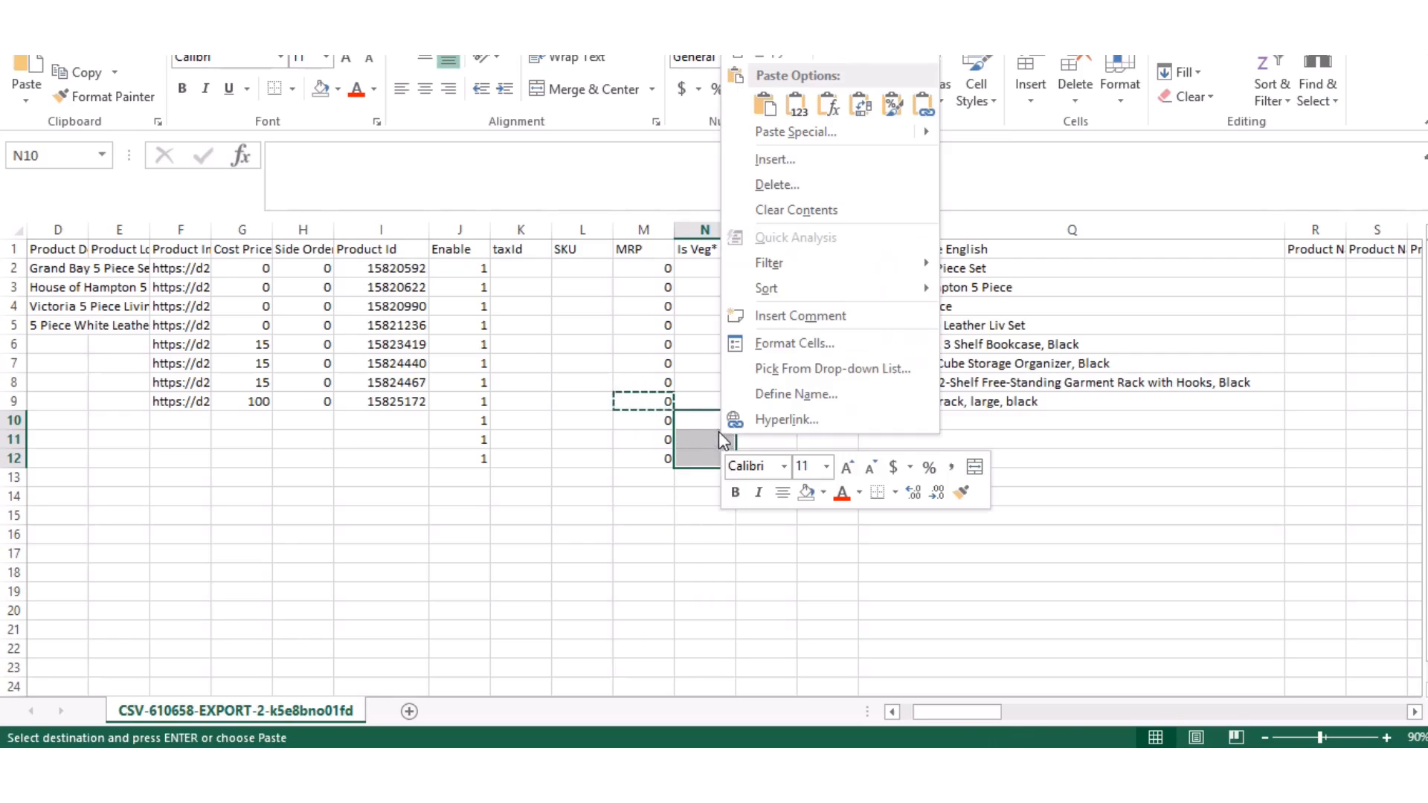
left_click(764, 107)
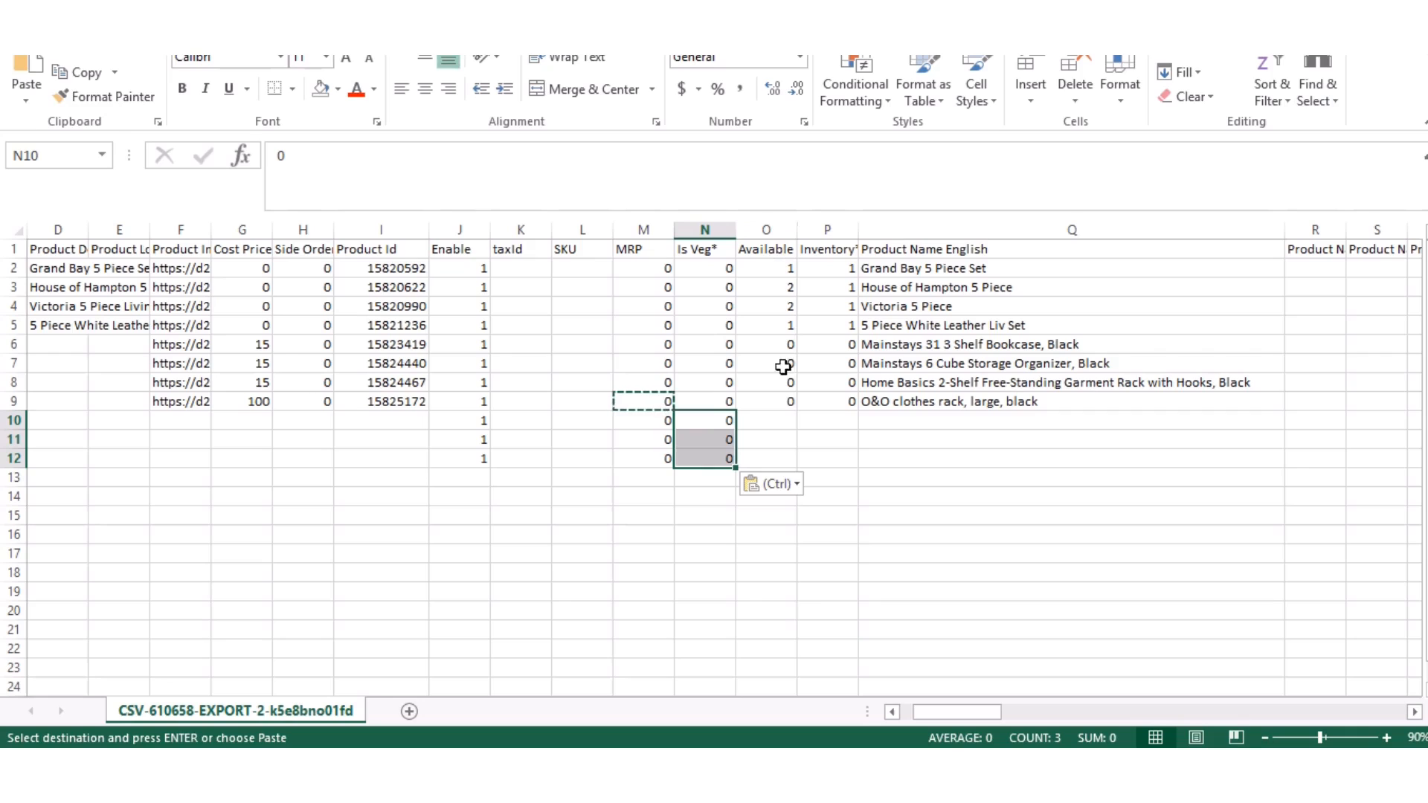
left_click_drag(769, 420, 775, 457)
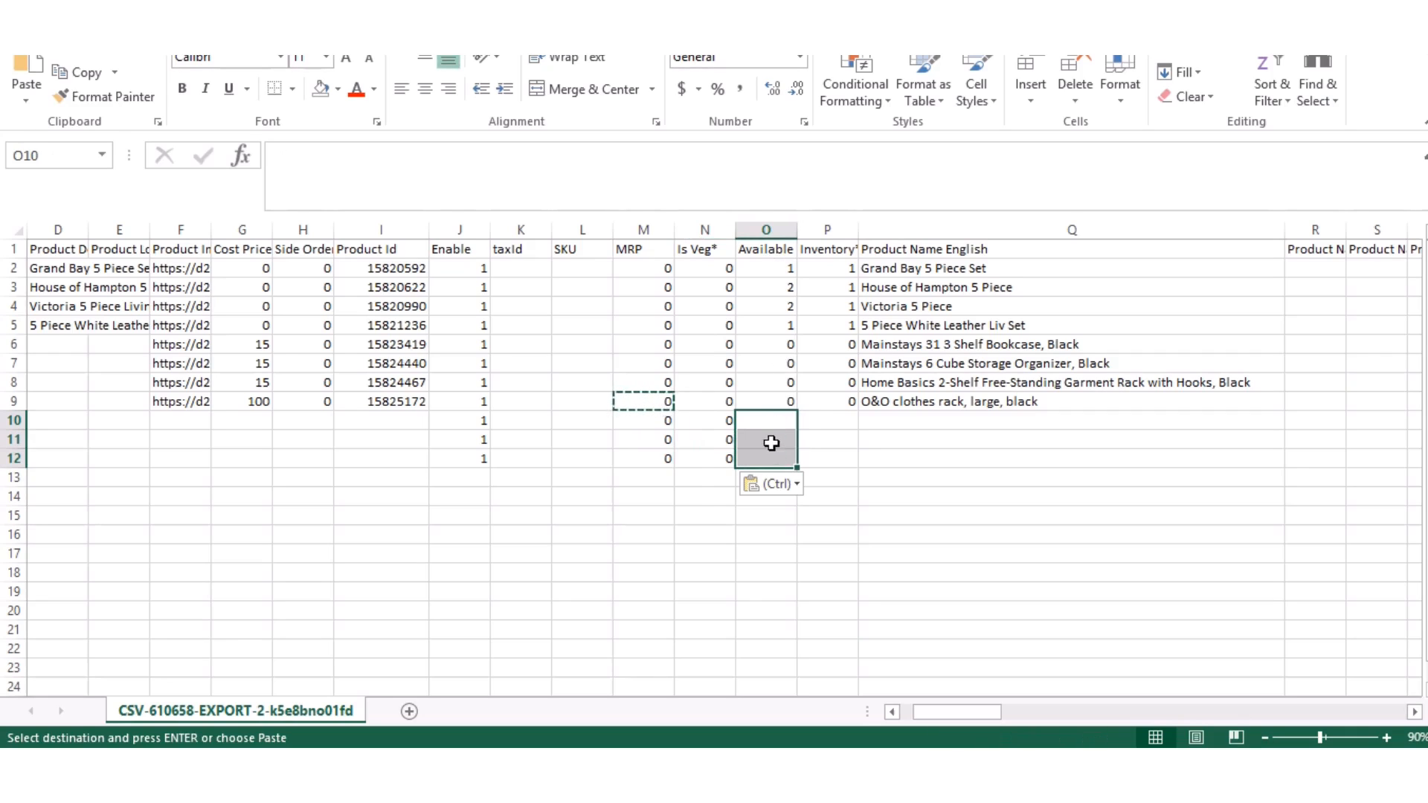
right_click(769, 438)
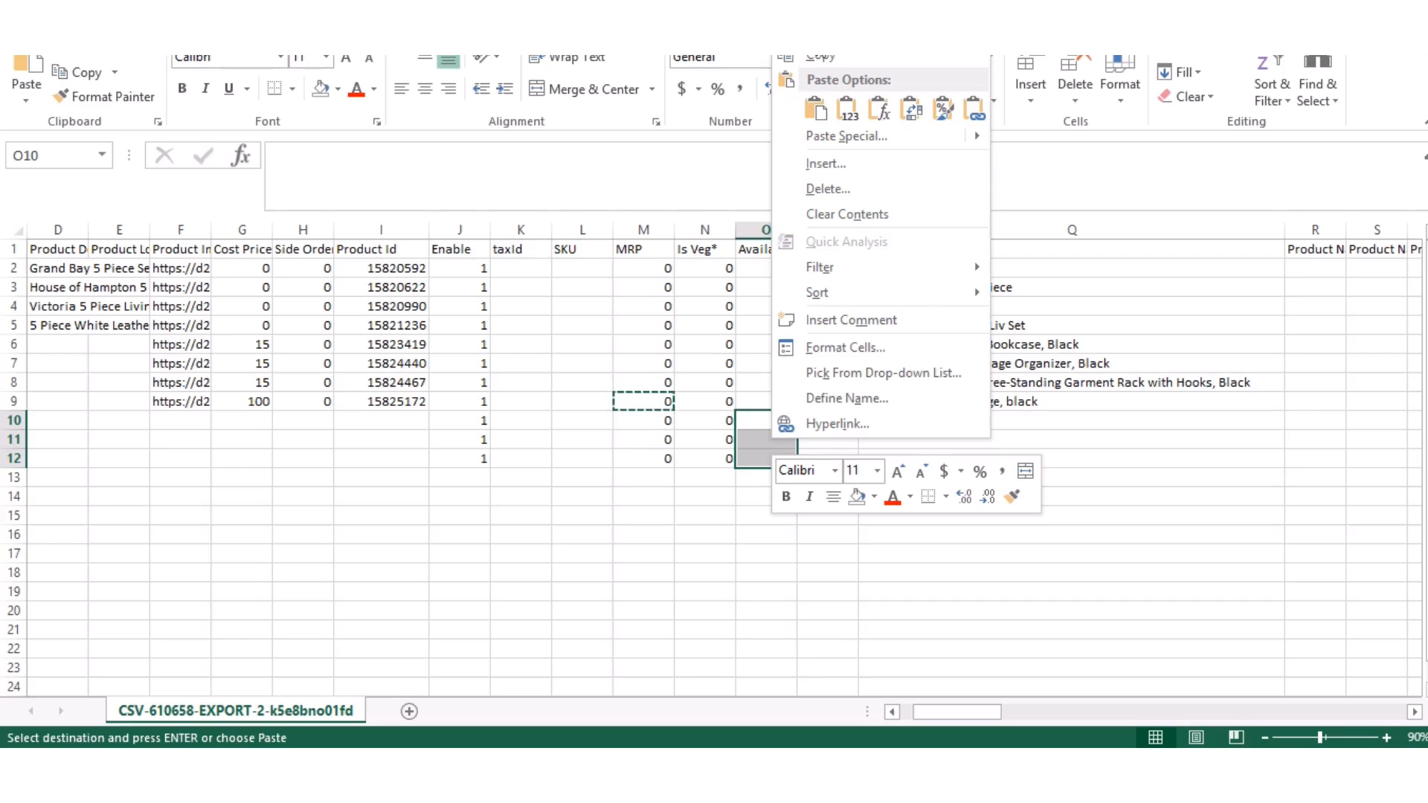
left_click(816, 107)
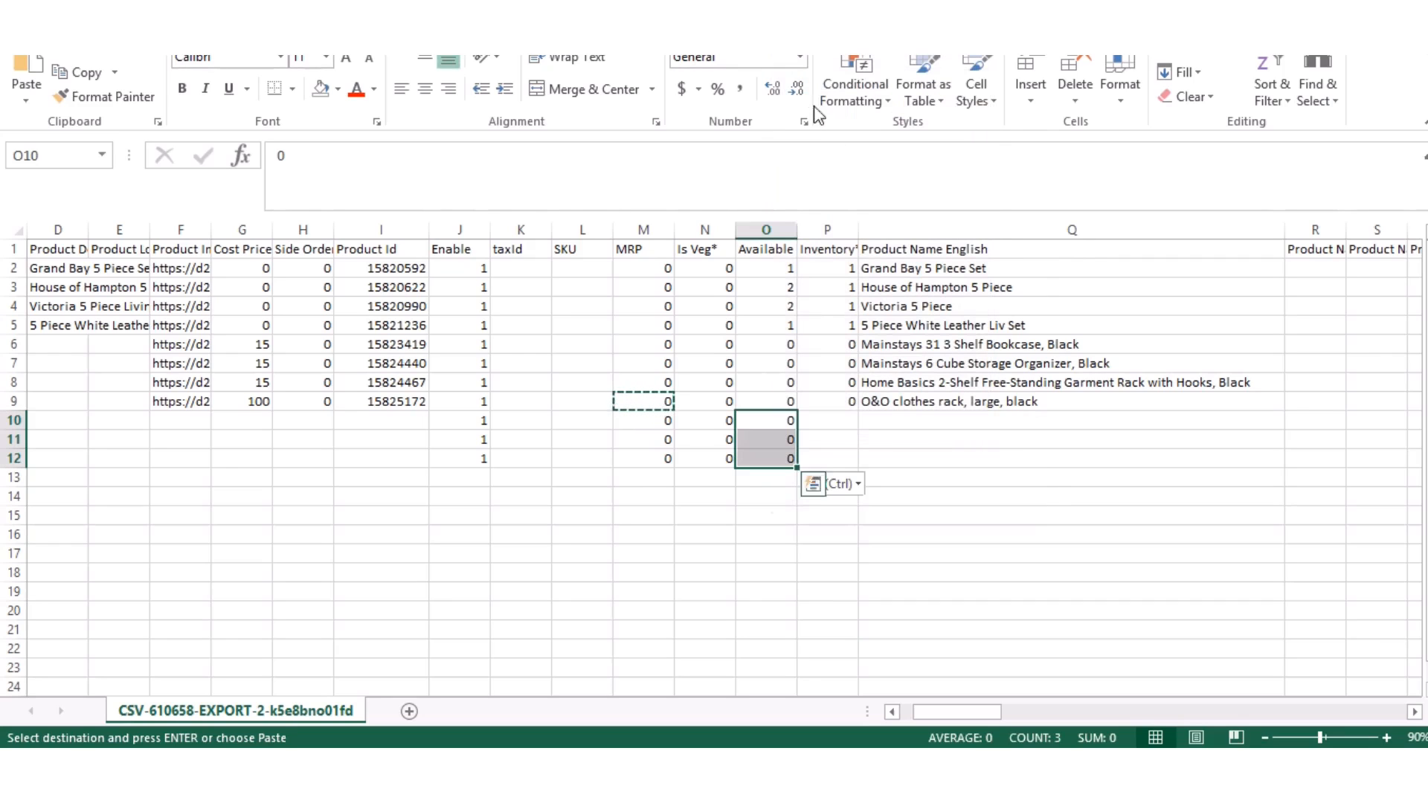
left_click_drag(823, 416, 829, 455)
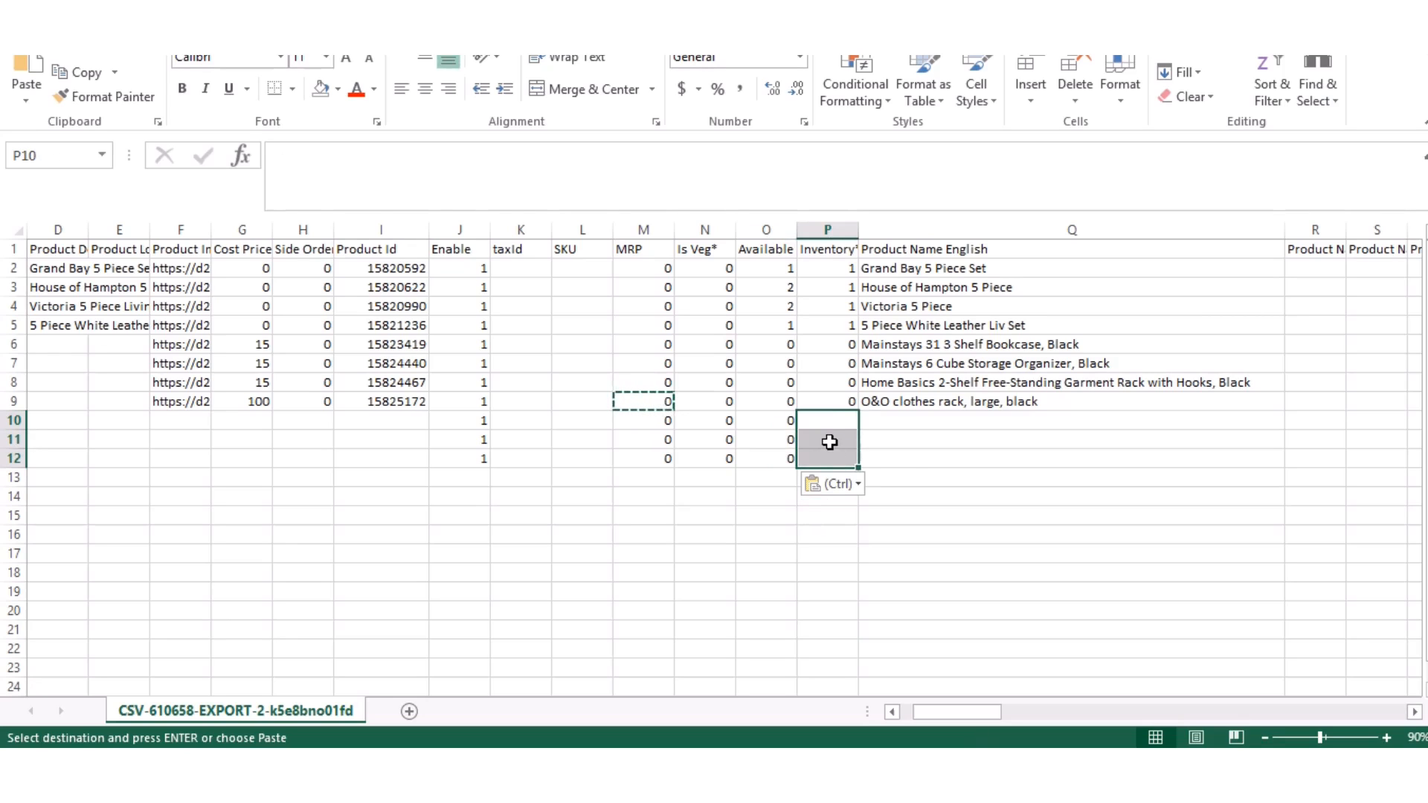
right_click(829, 442)
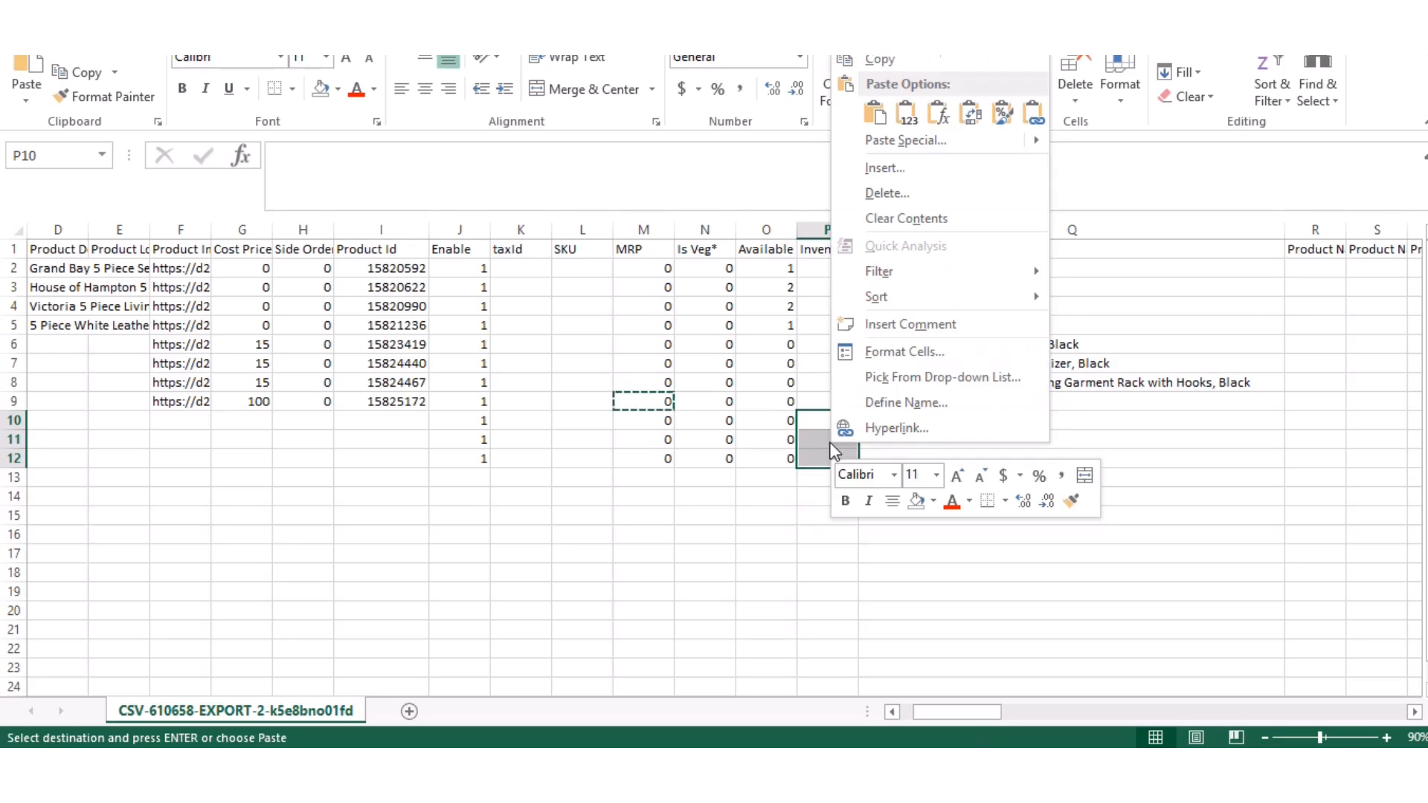
left_click(869, 119)
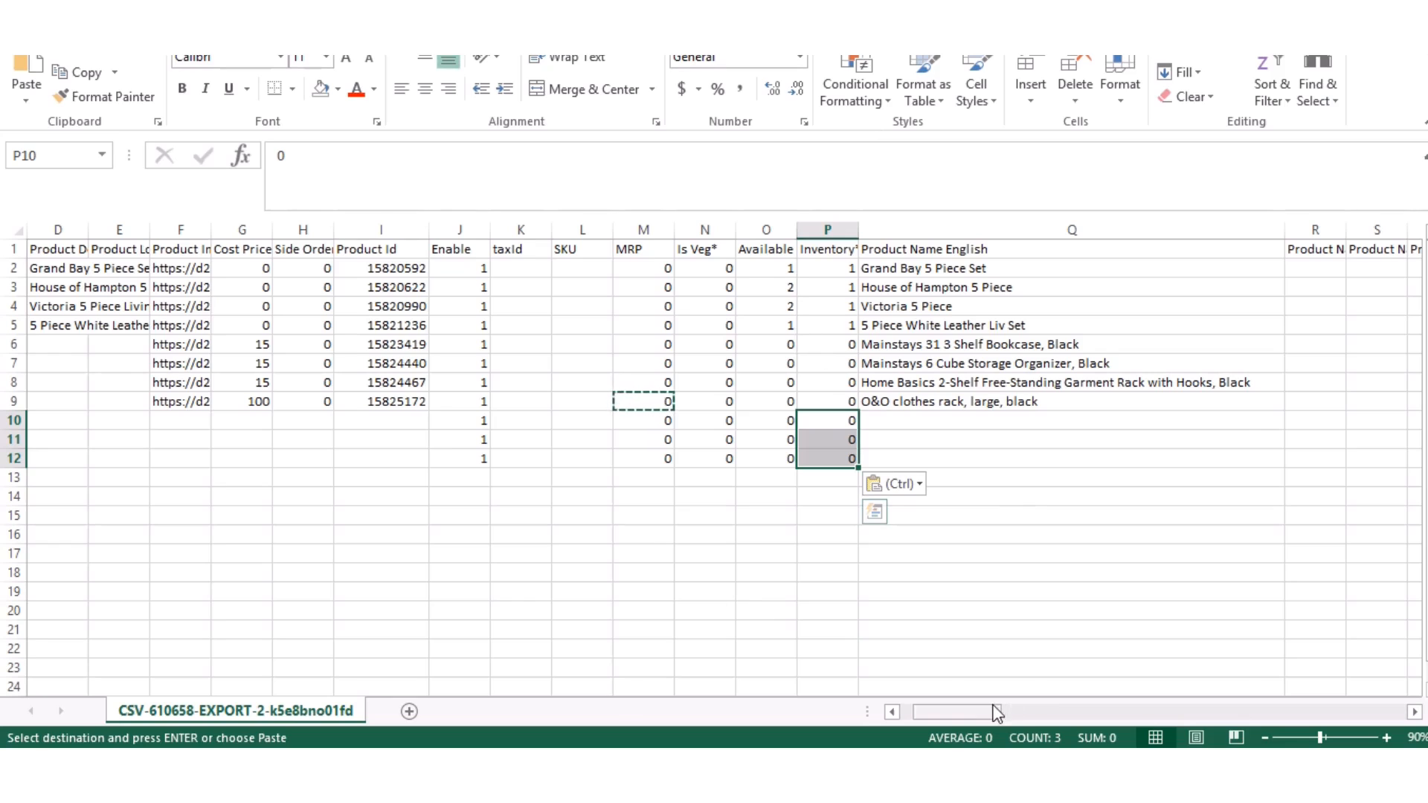
- Copy the product names Stand, Sofa and Table into the Product Name English cells of the same rows
left_click_drag(989, 720, 877, 710)
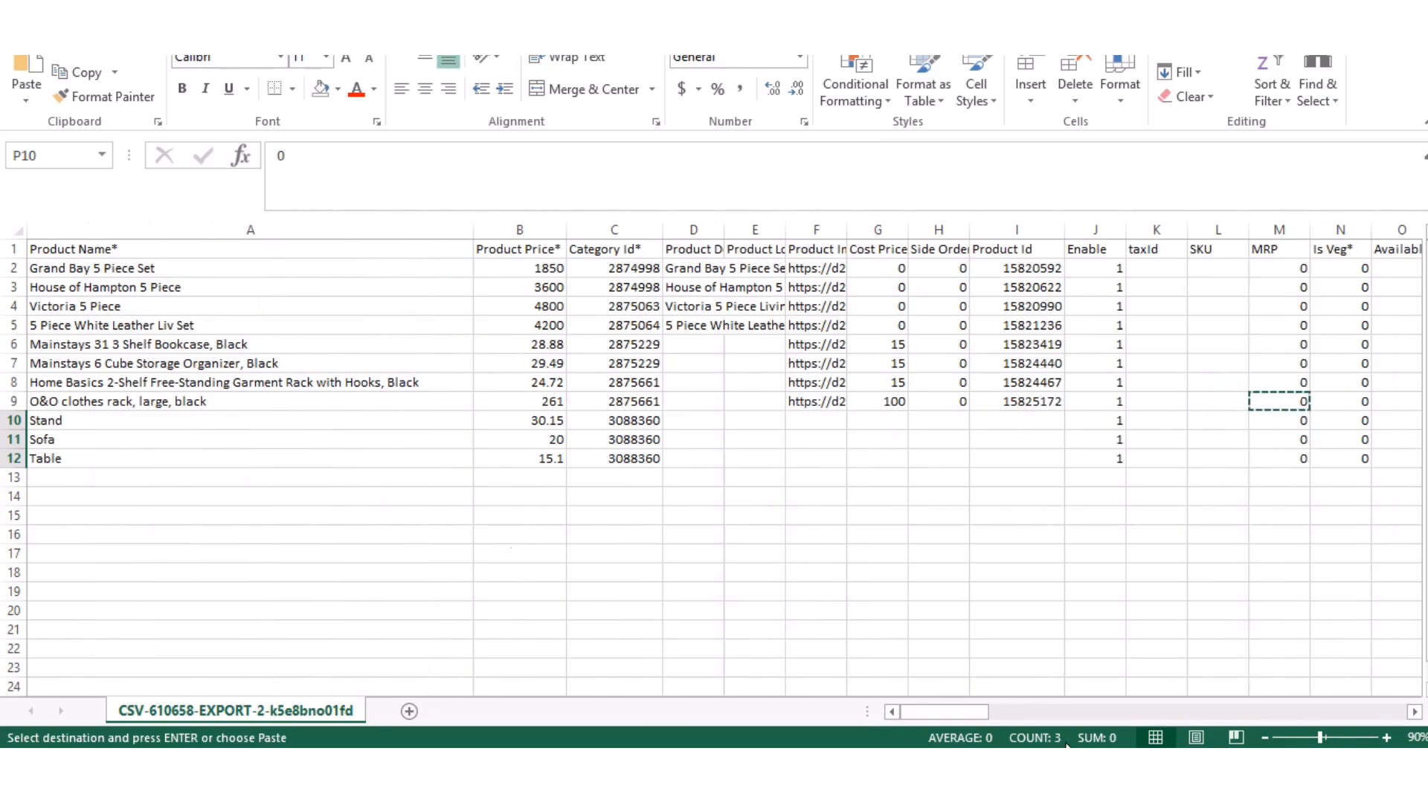
left_click(61, 422)
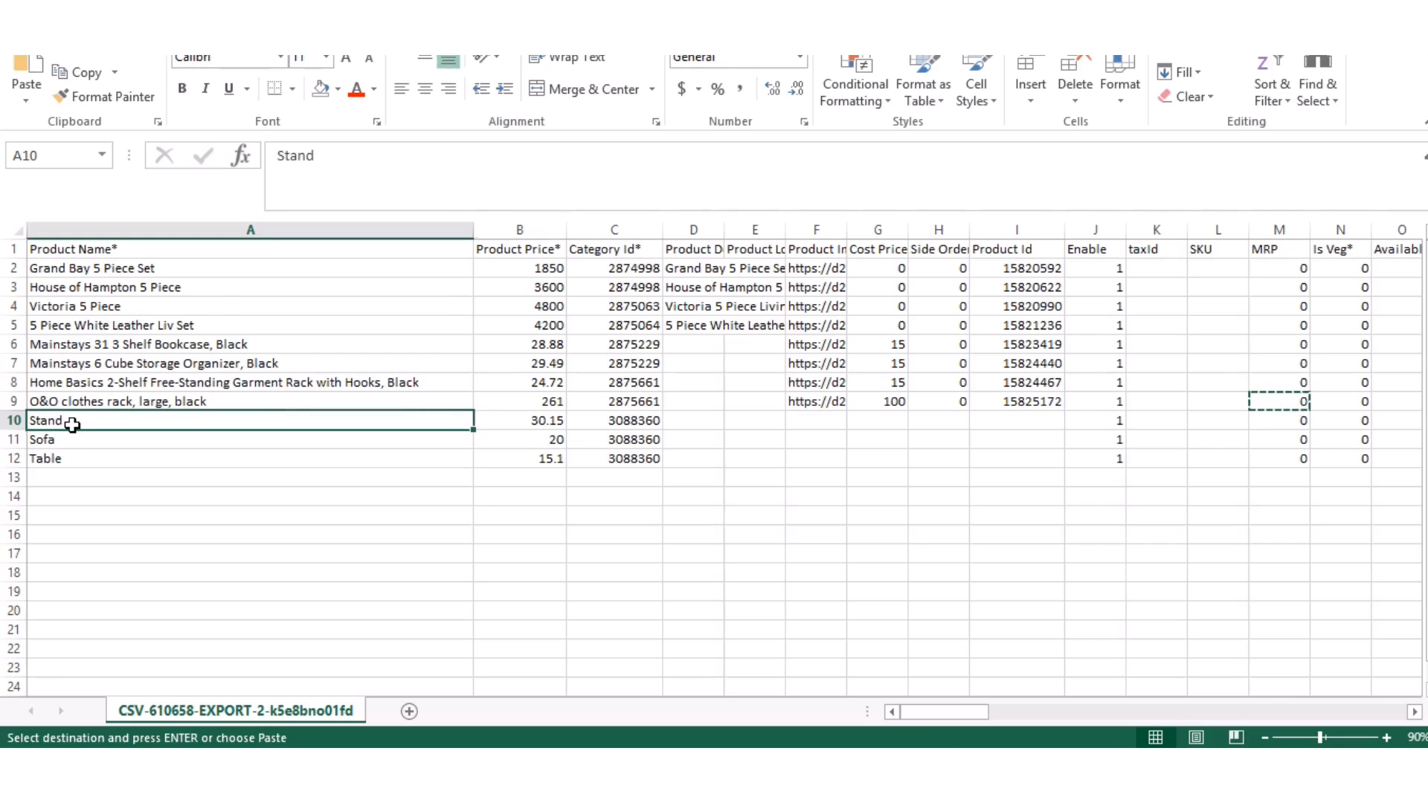
left_click_drag(71, 424, 70, 455)
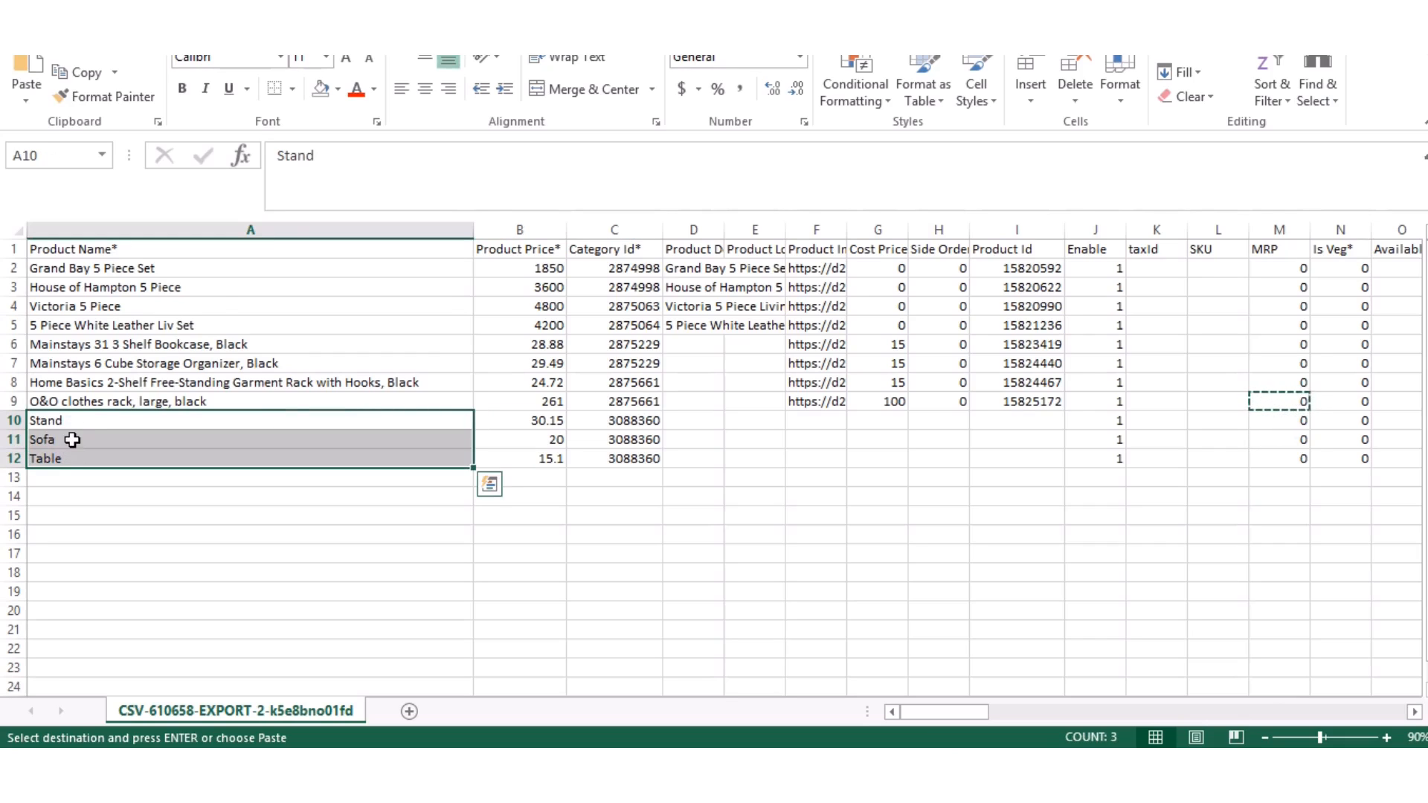
right_click(69, 431)
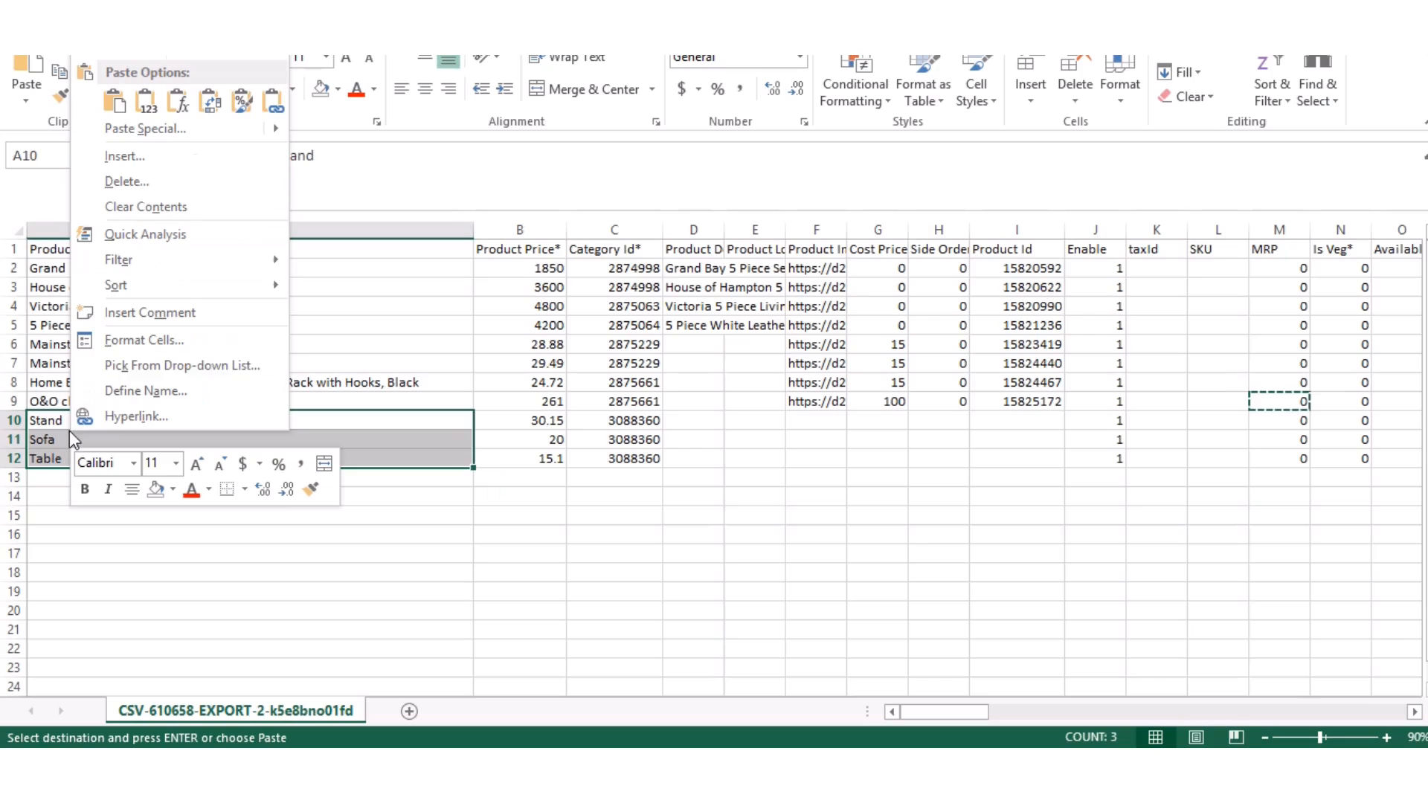
left_click(170, 55)
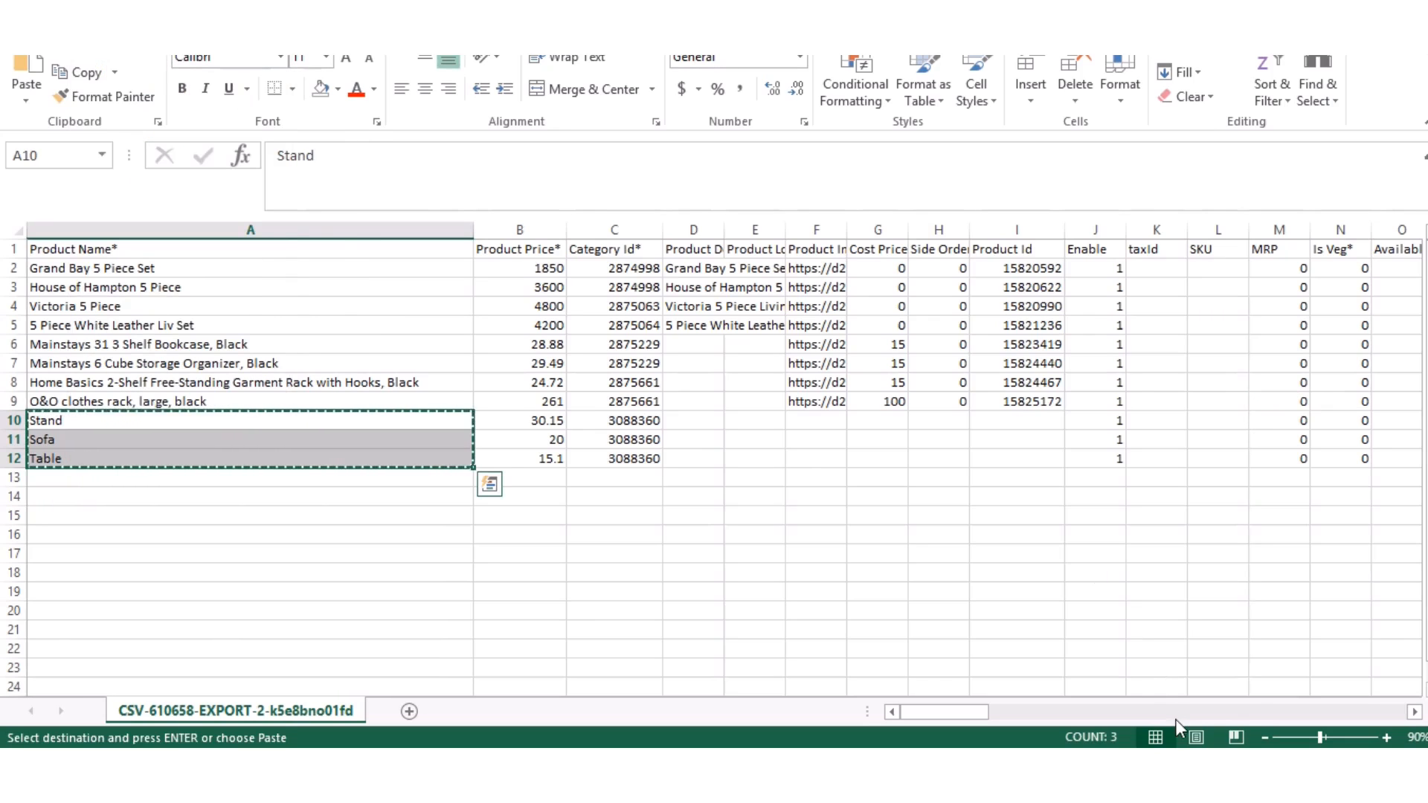
left_click(1265, 737)
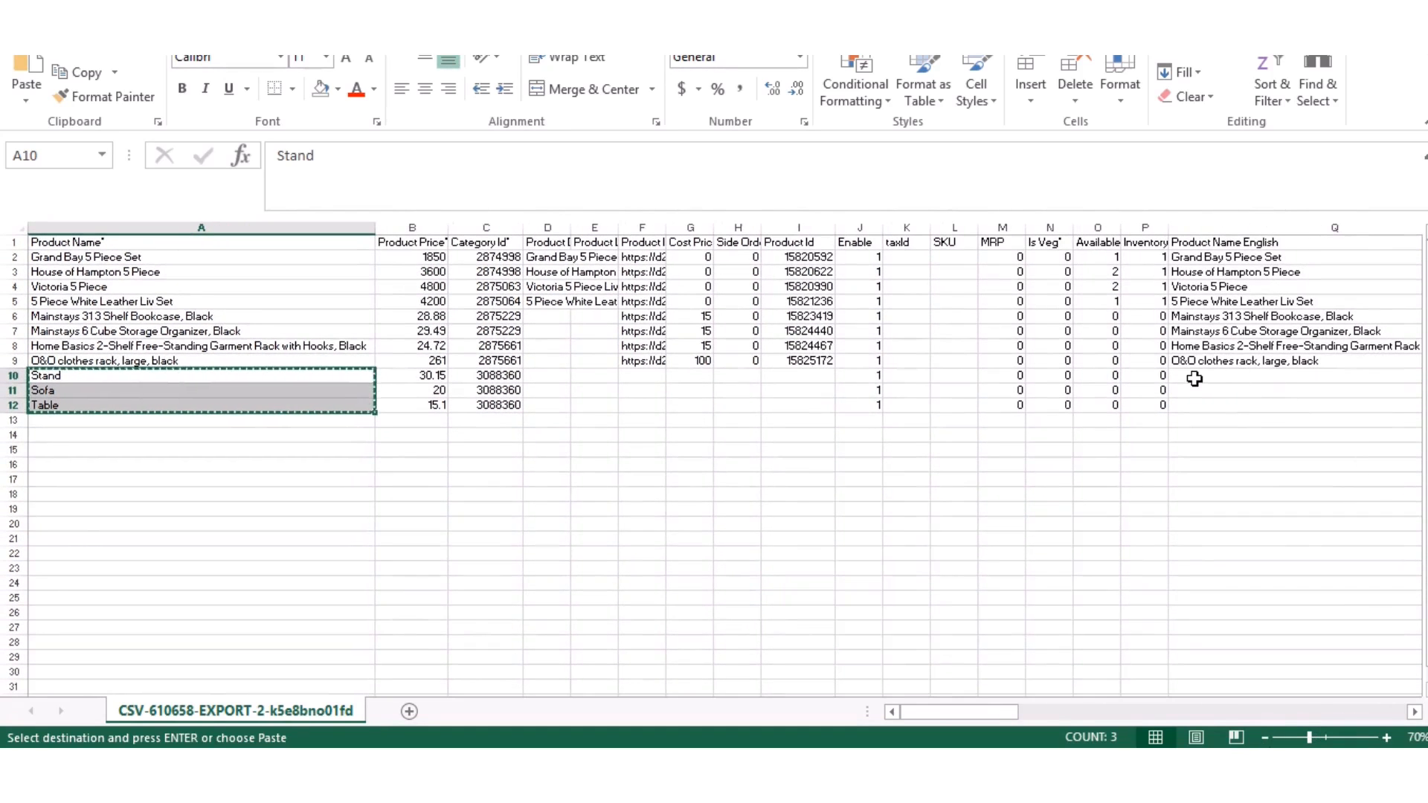
left_click_drag(1194, 380, 1195, 397)
right_click(1203, 400)
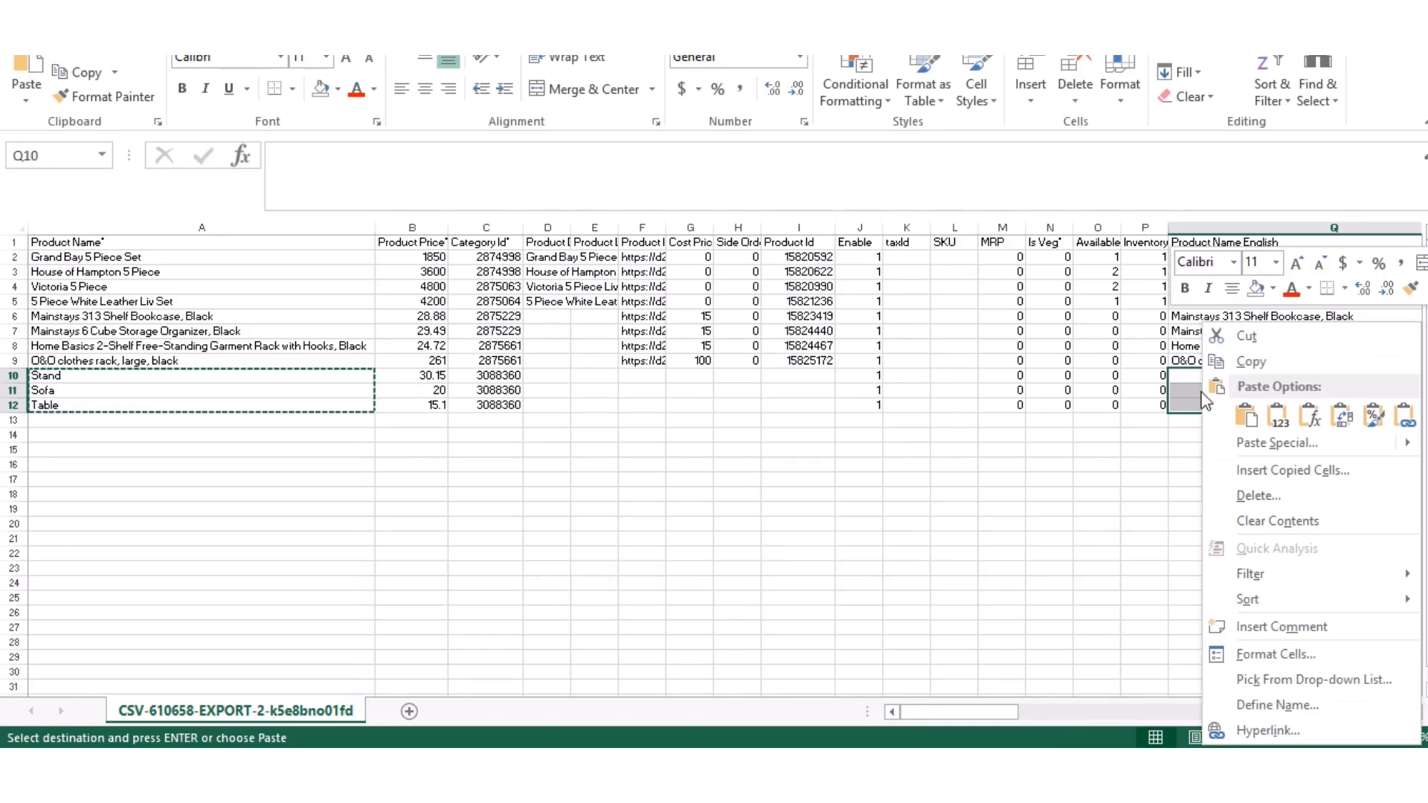
left_click(1246, 421)
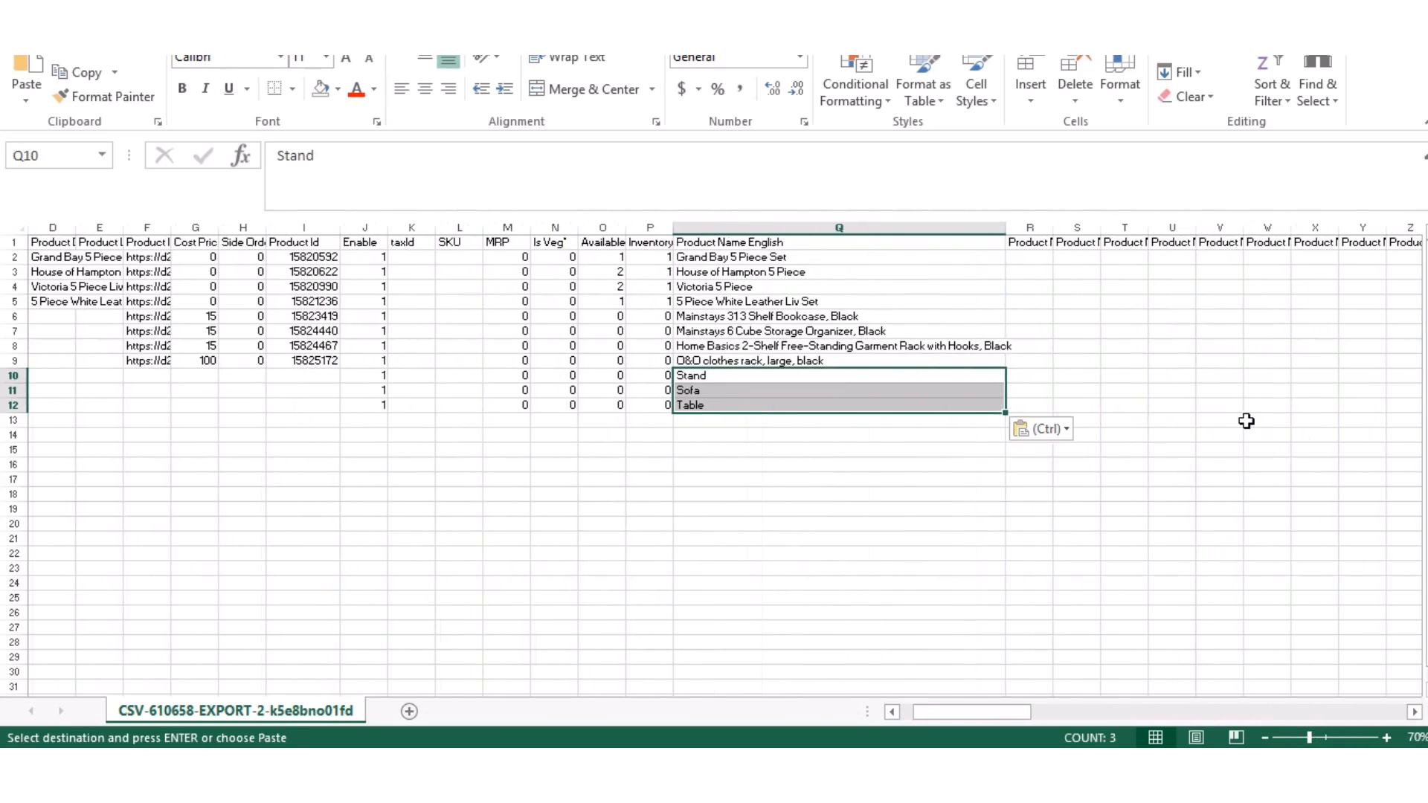
left_click(855, 540)
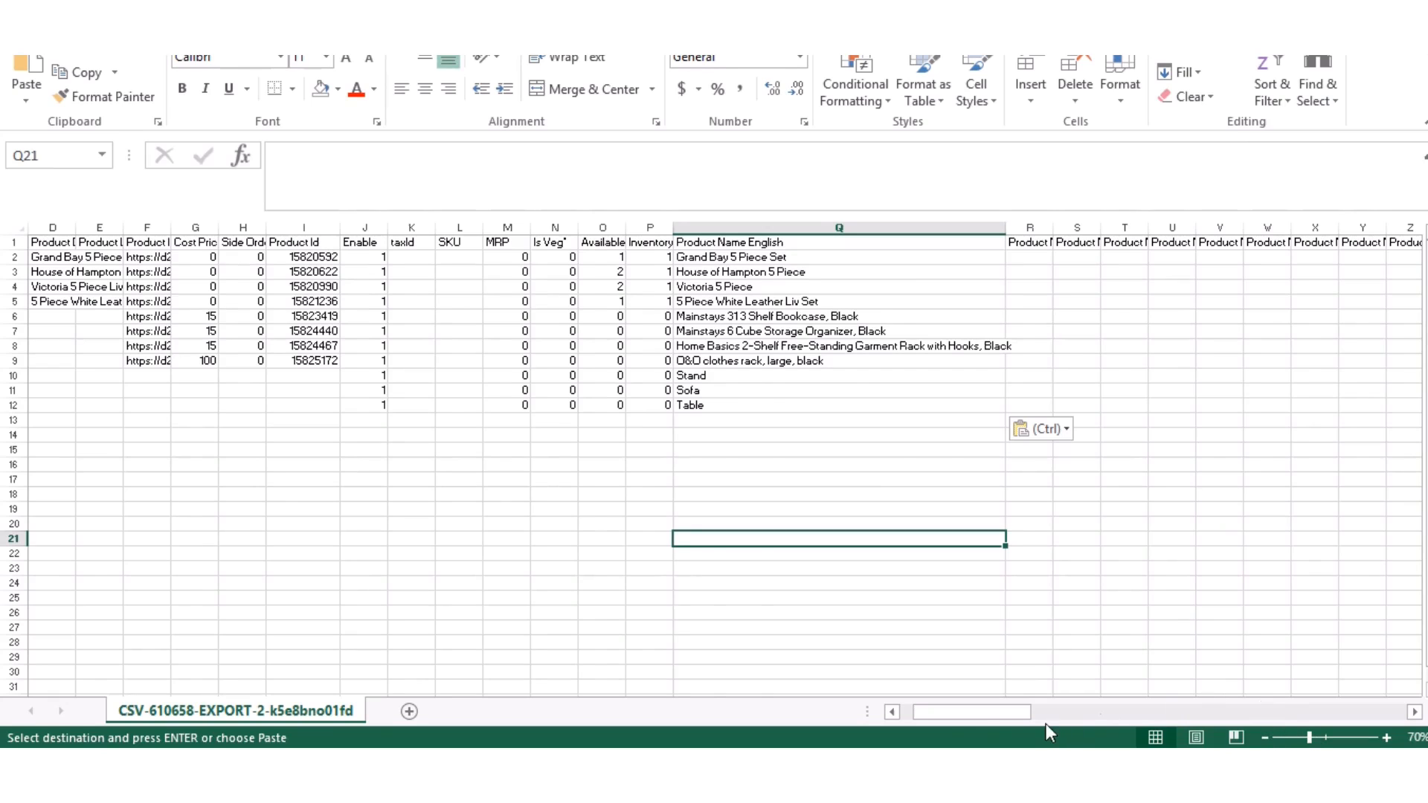
left_click_drag(988, 717, 944, 716)
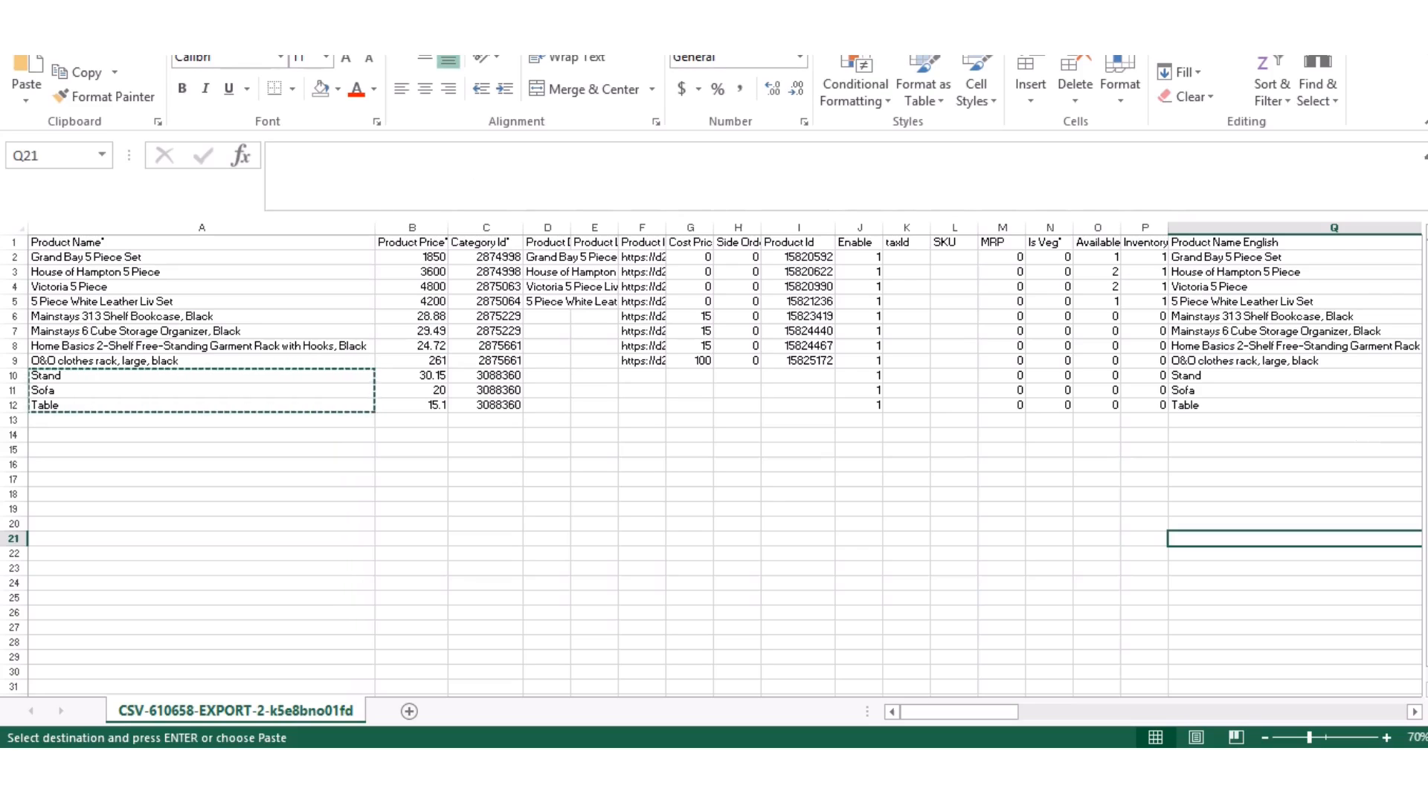
- Start saving a copy of the product CSV and choose the Documents folder as its location
left_click(29, 26)
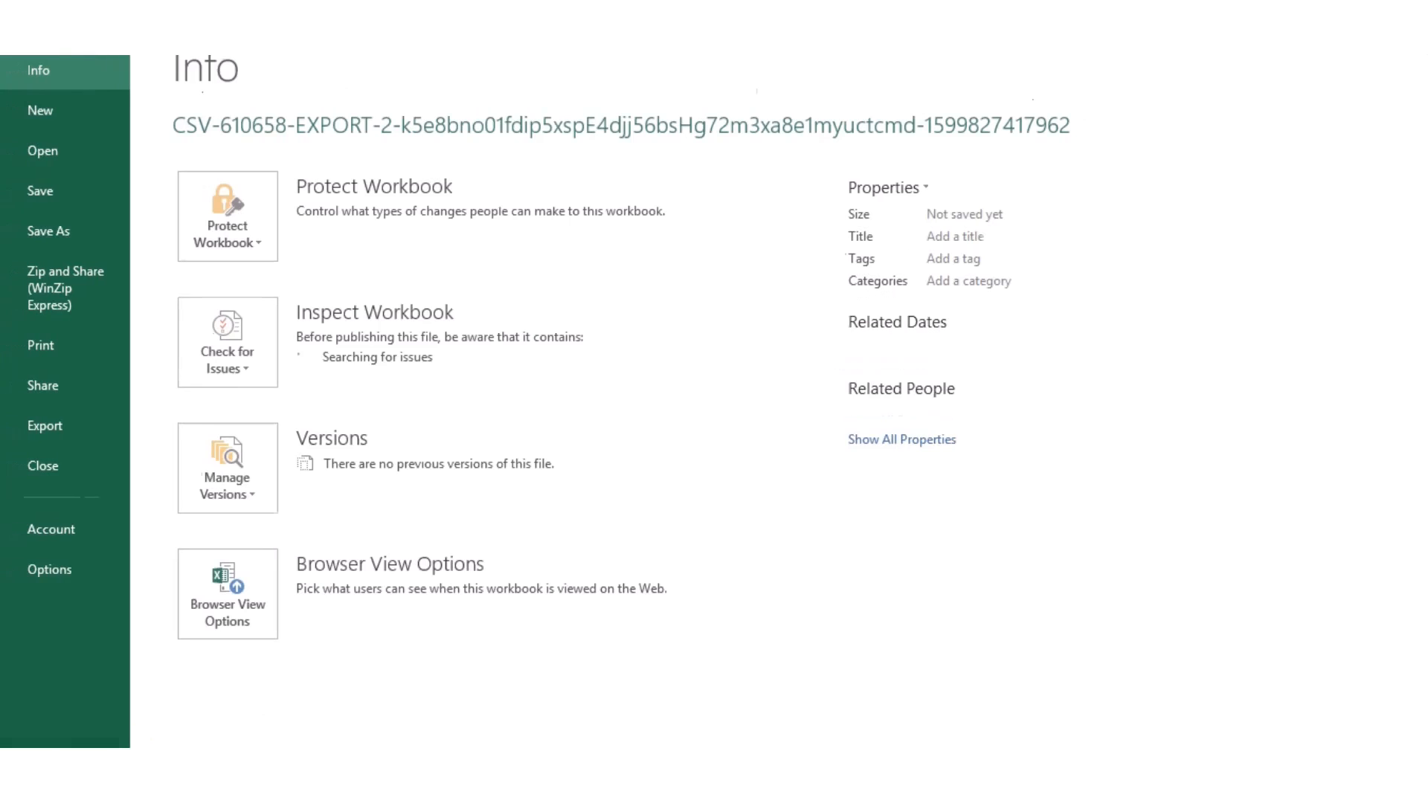
left_click(91, 233)
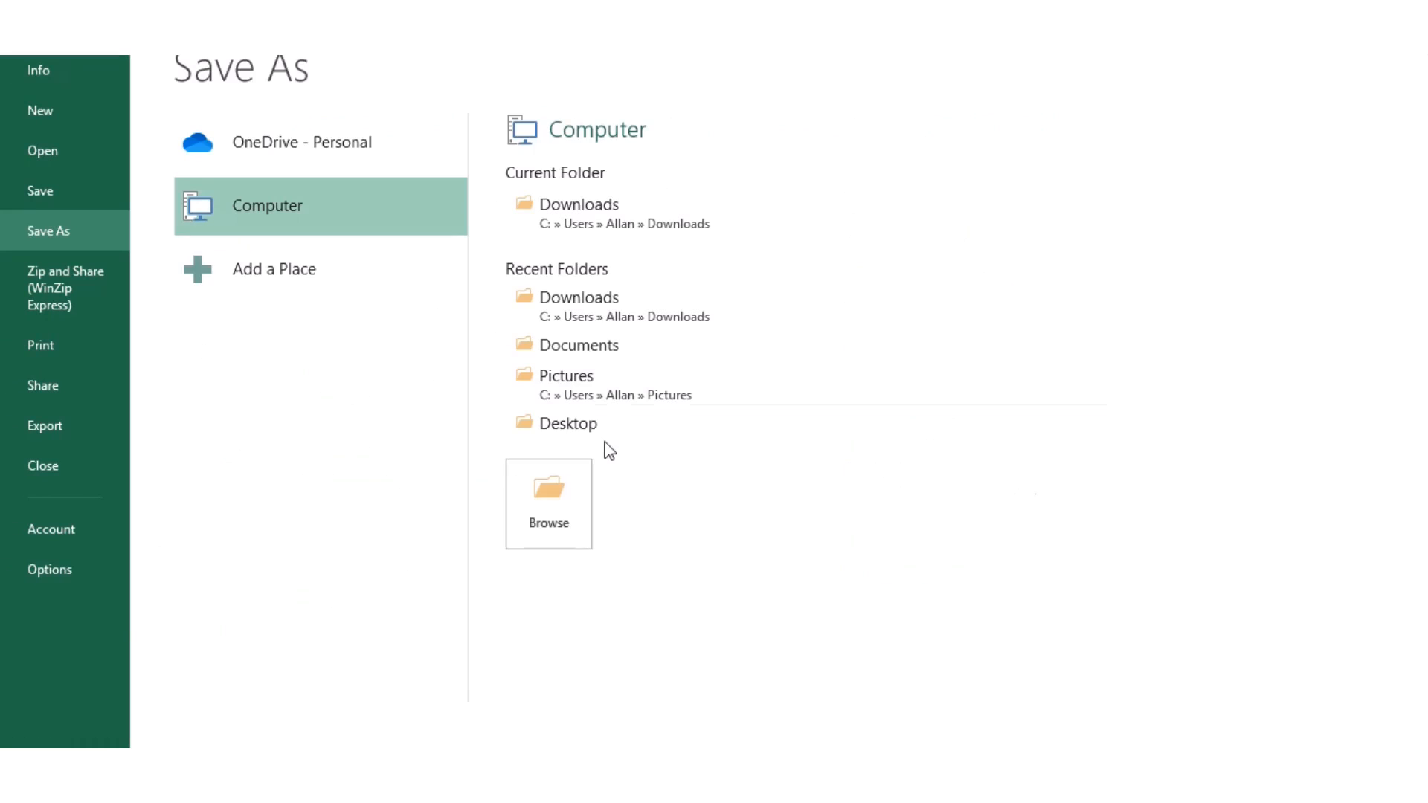
left_click(565, 488)
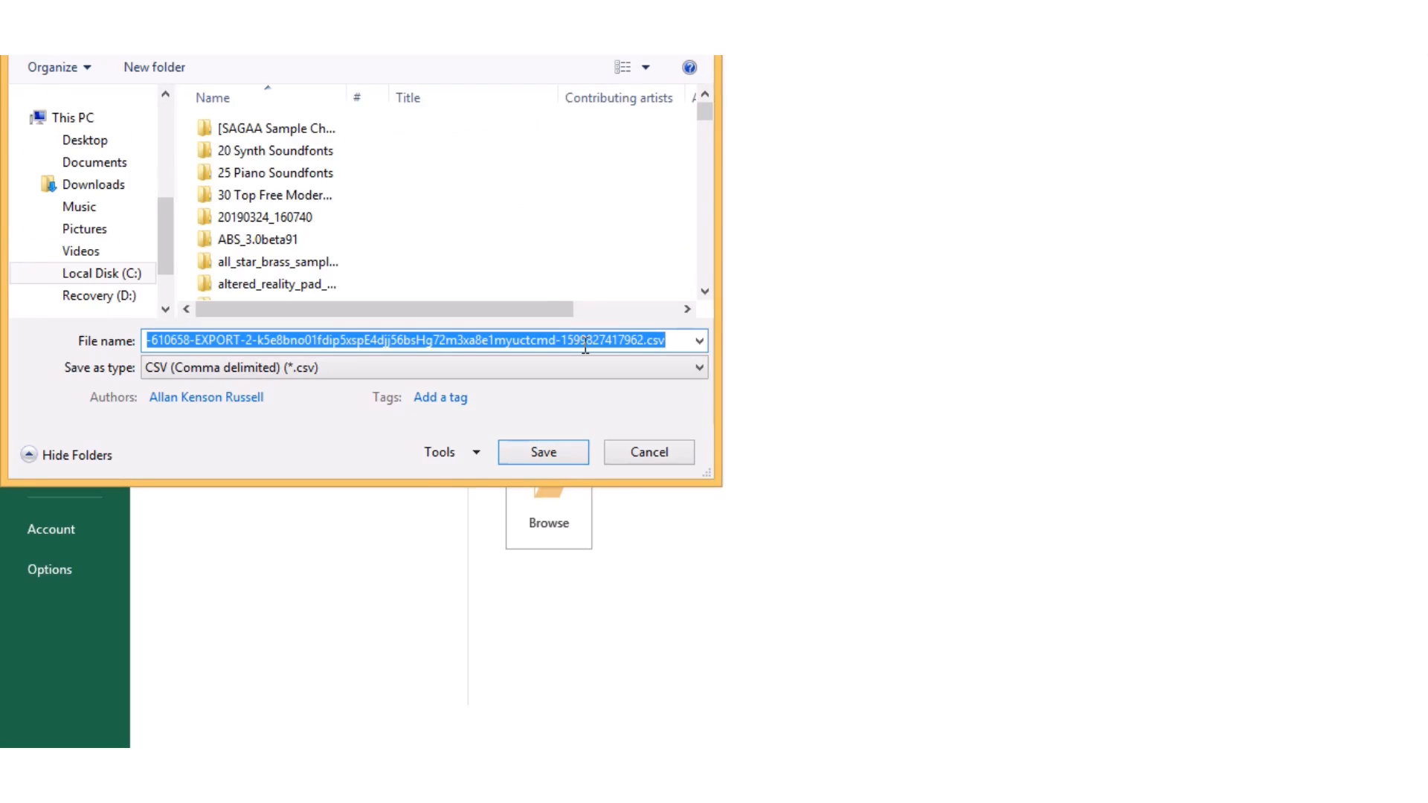
left_click(92, 168)
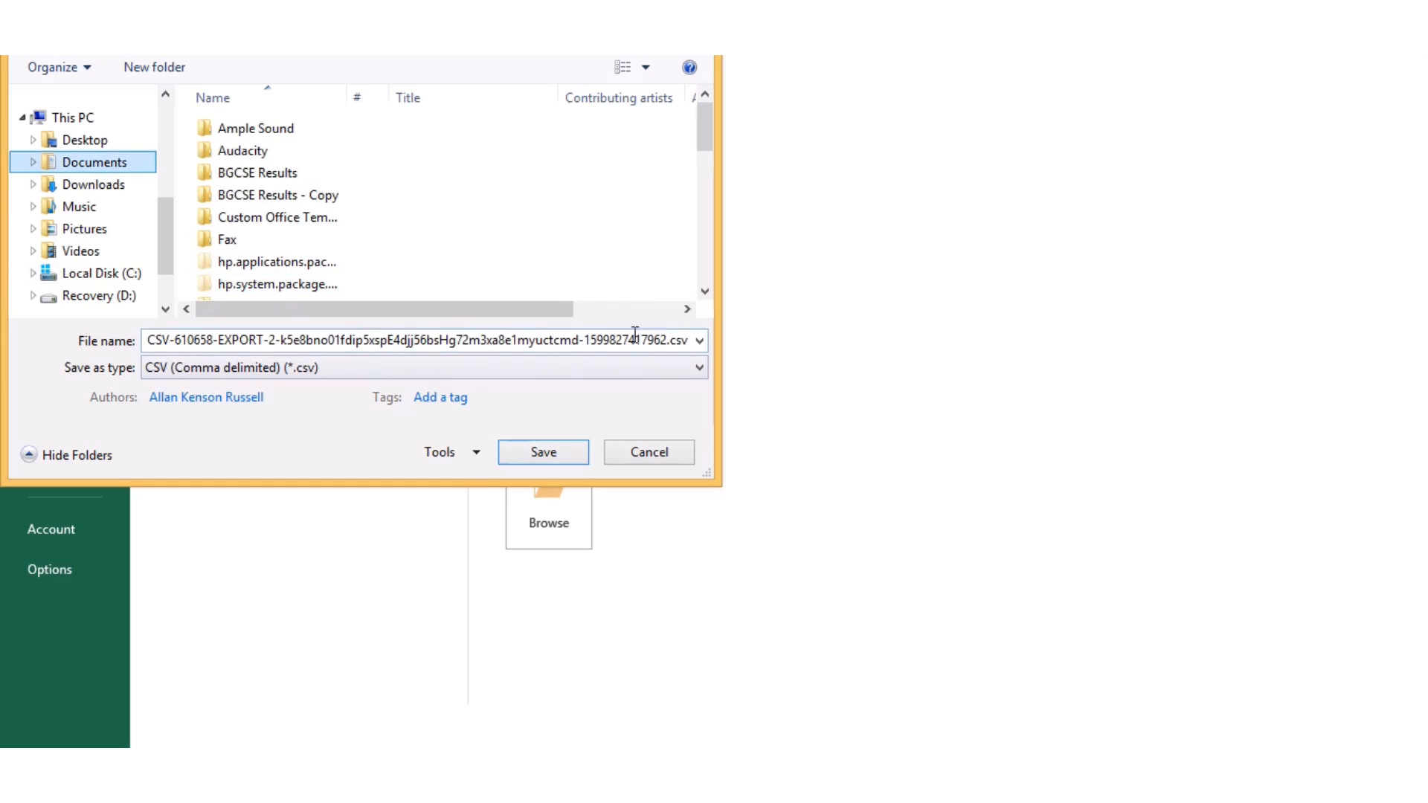
- Name the file OYS Demo Furniture Store Inventory Update and save it, keeping the CSV (Comma delimited) format
left_click(382, 339)
key("BackSpace")
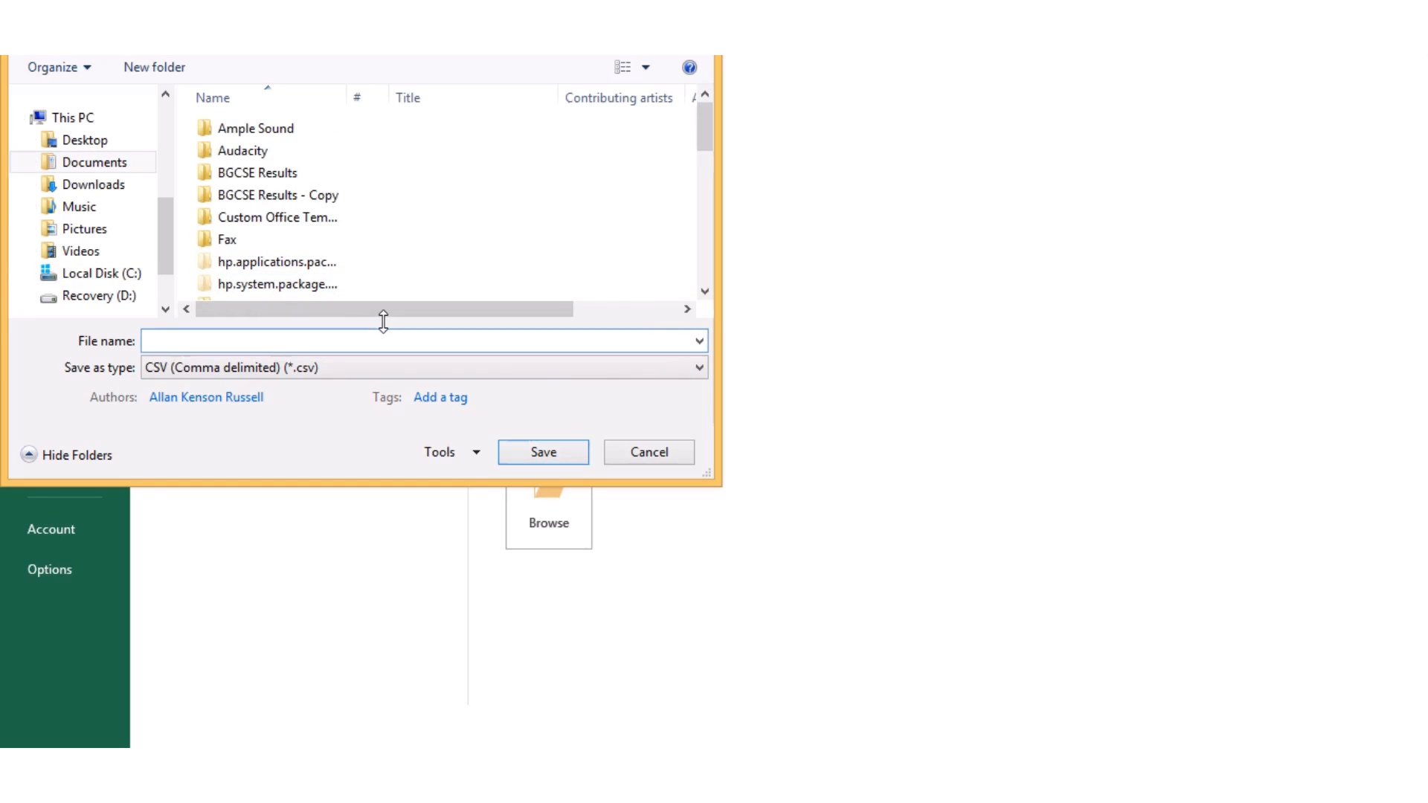
type("OYS DEmo")
key("BackSpace")
key("BackSpace")
key("BackSpace")
type("emo Fr")
key("BackSpace")
type("urniture ")
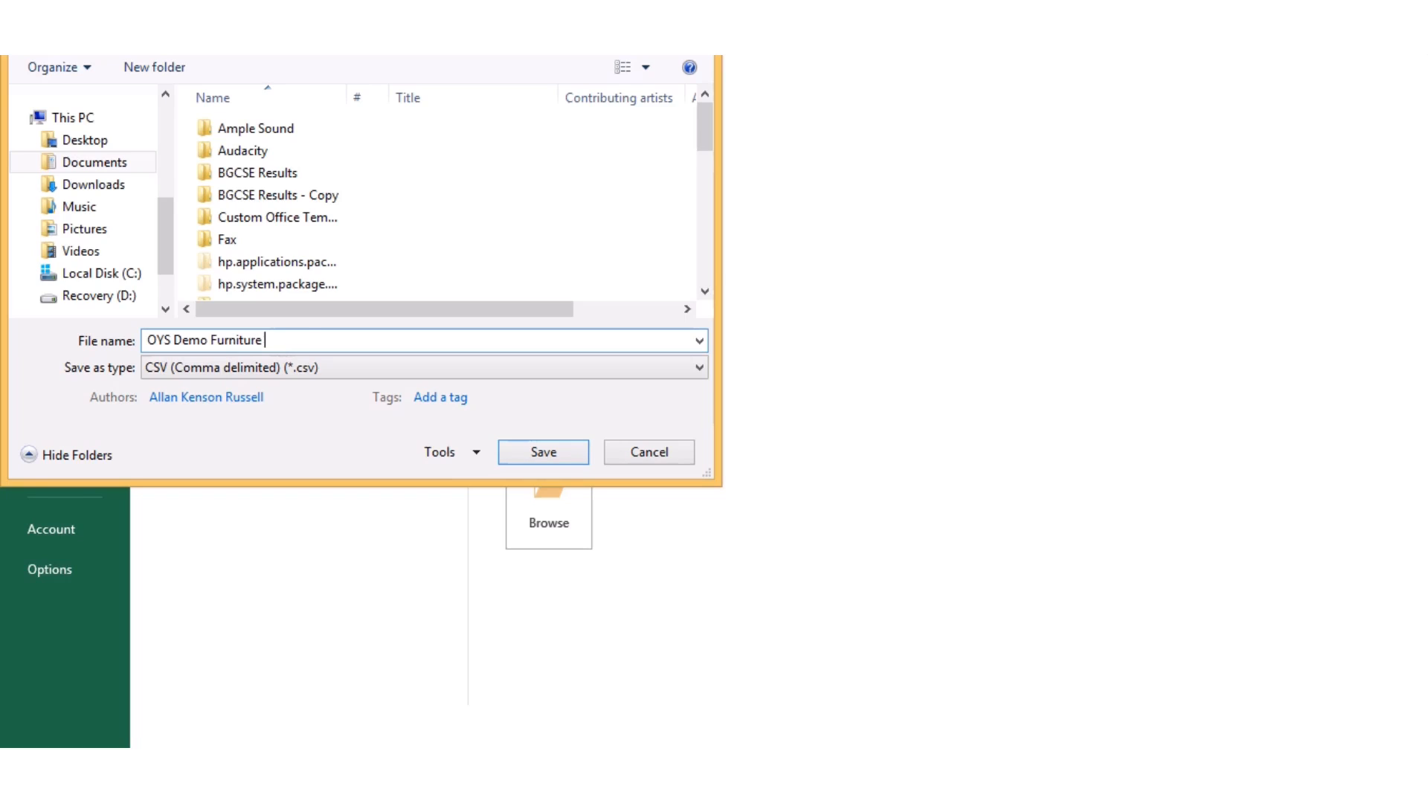
type("Store Inventory Update")
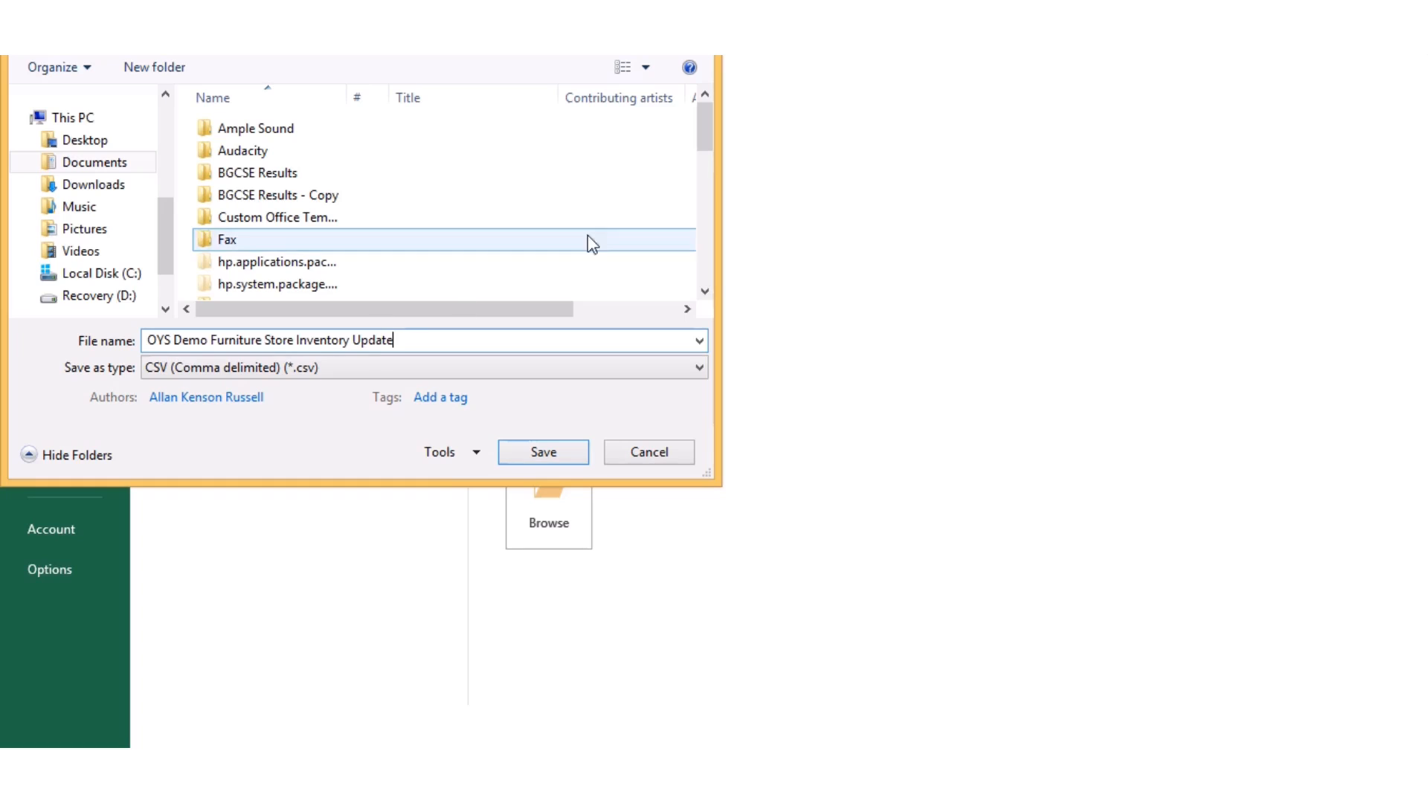
left_click(552, 446)
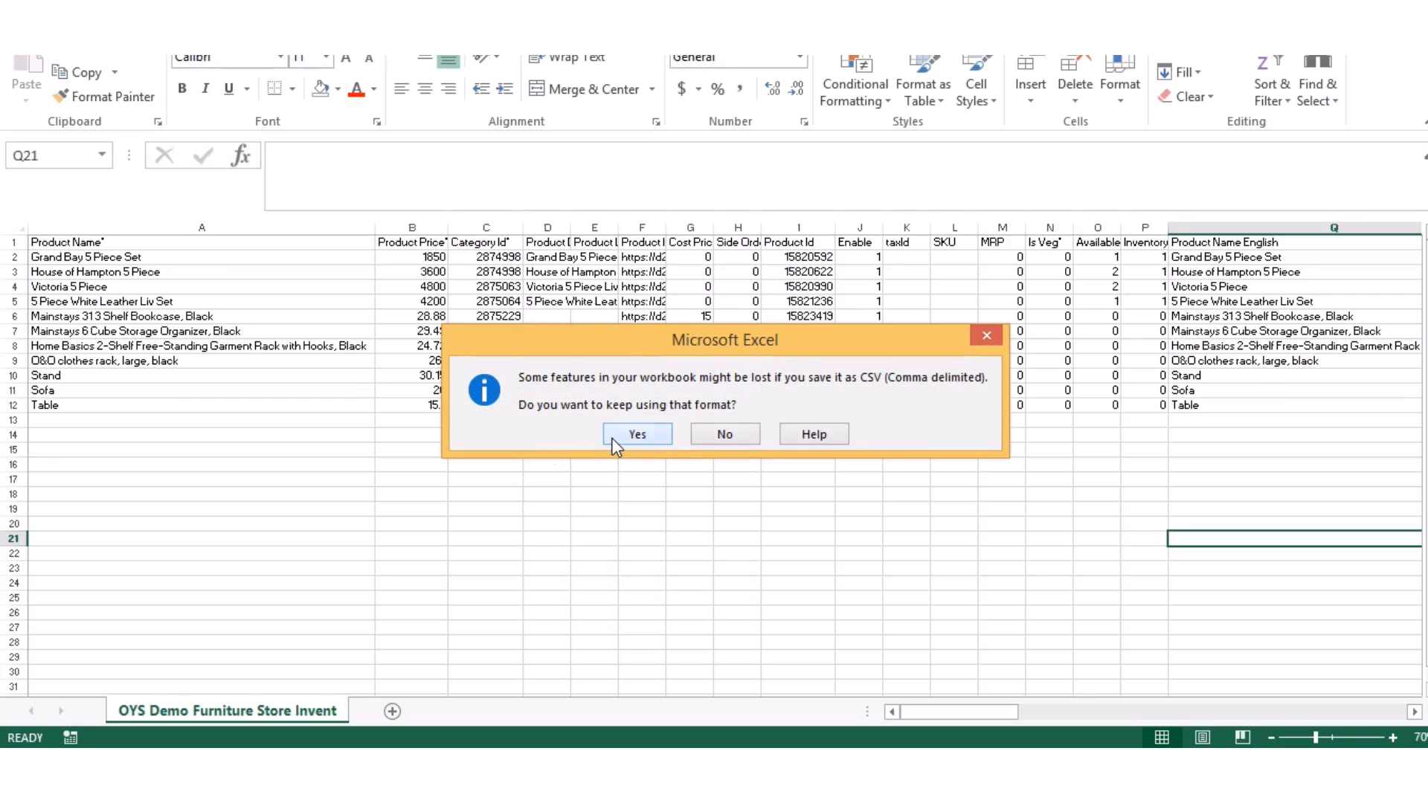
left_click(637, 434)
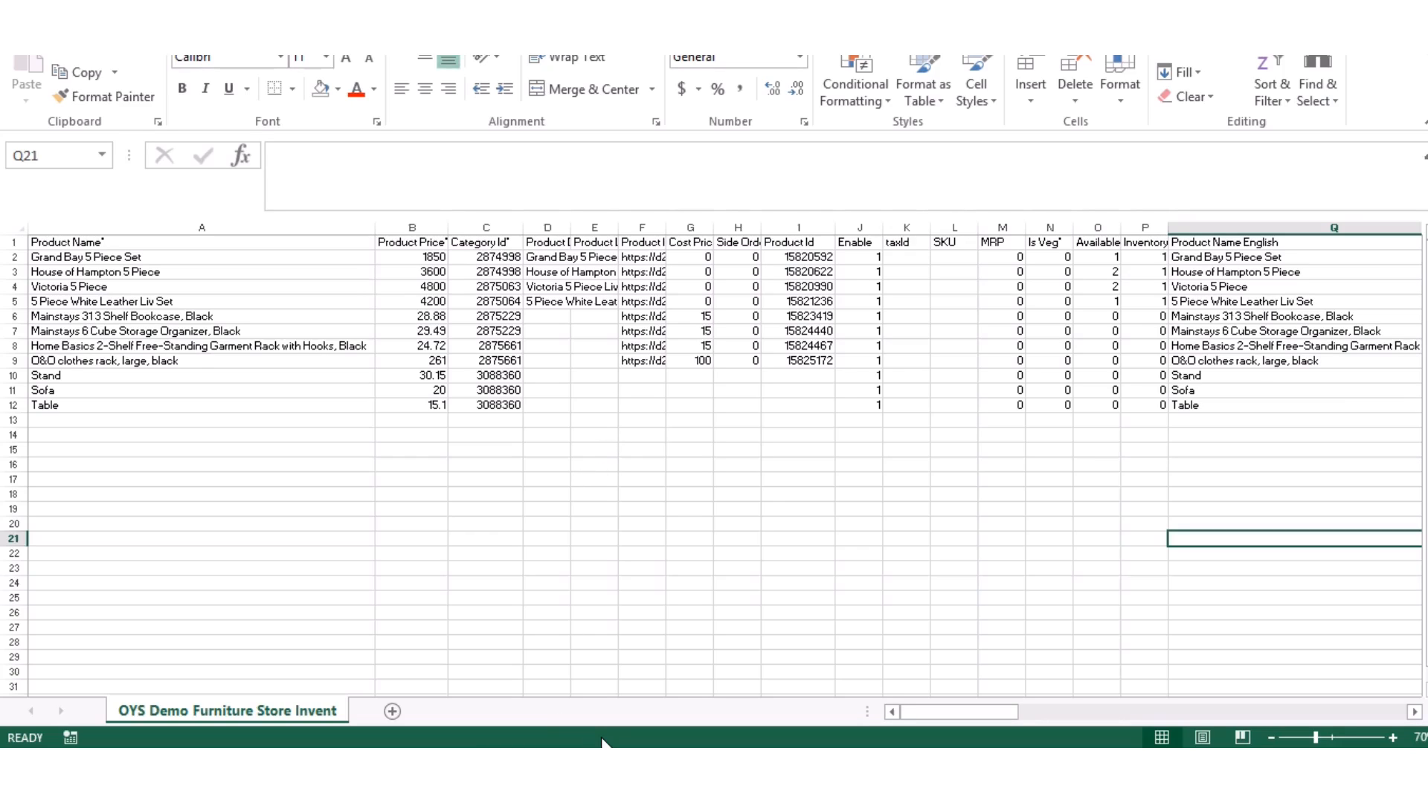
- Switch to the store dashboard in Chrome and upload OYS Demo Furniture Store Inventory Update.csv from the Documents folder as the product import
mouse_move(806, 773)
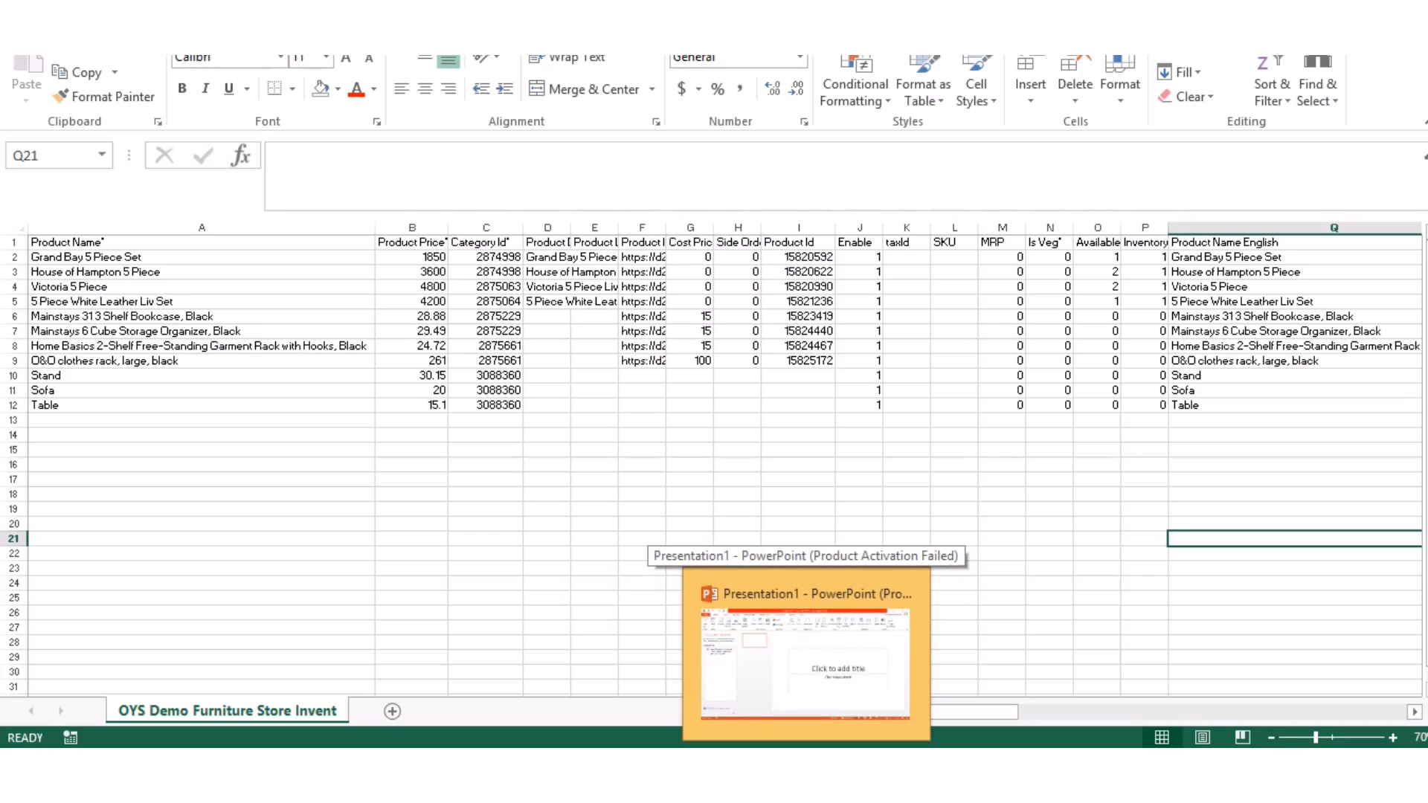
mouse_move(742, 774)
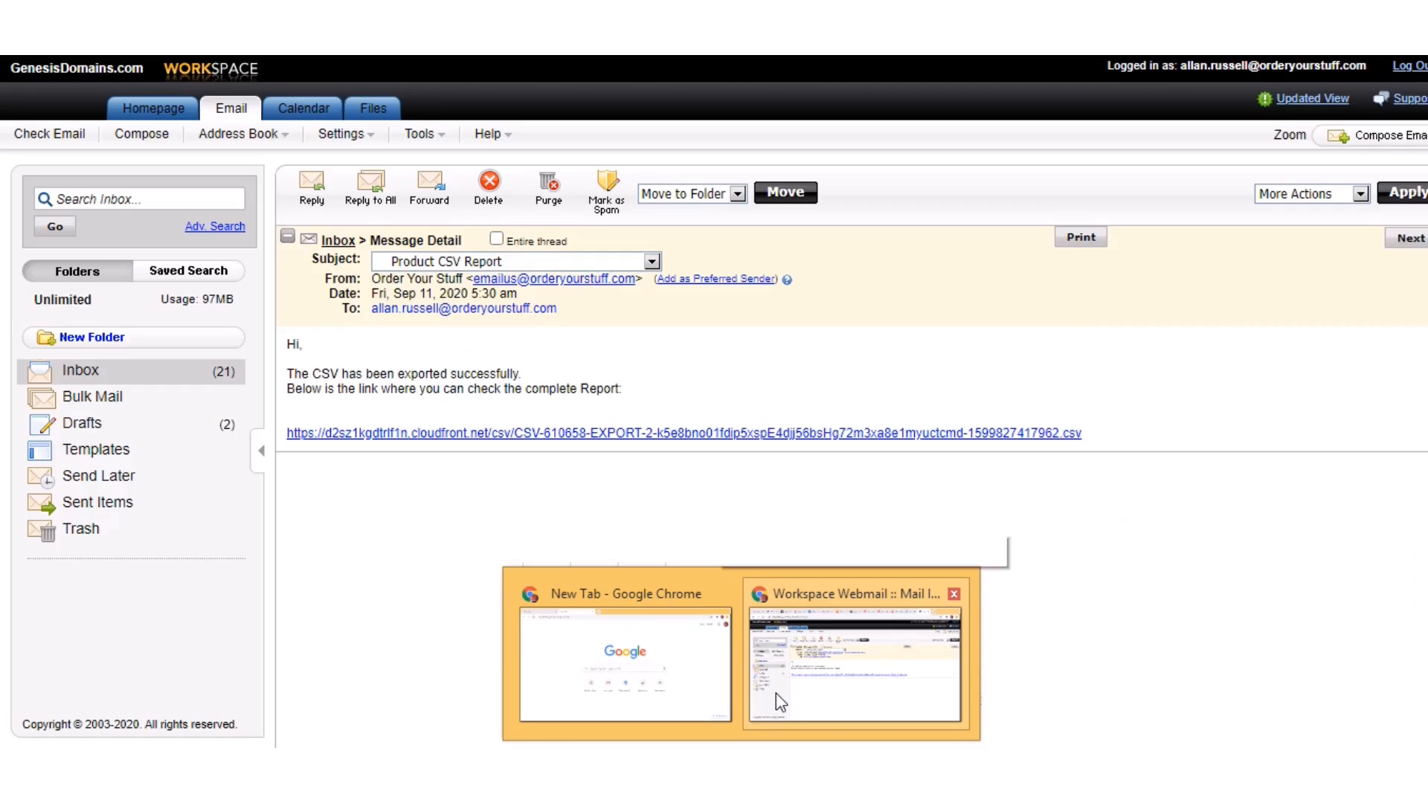
left_click(775, 697)
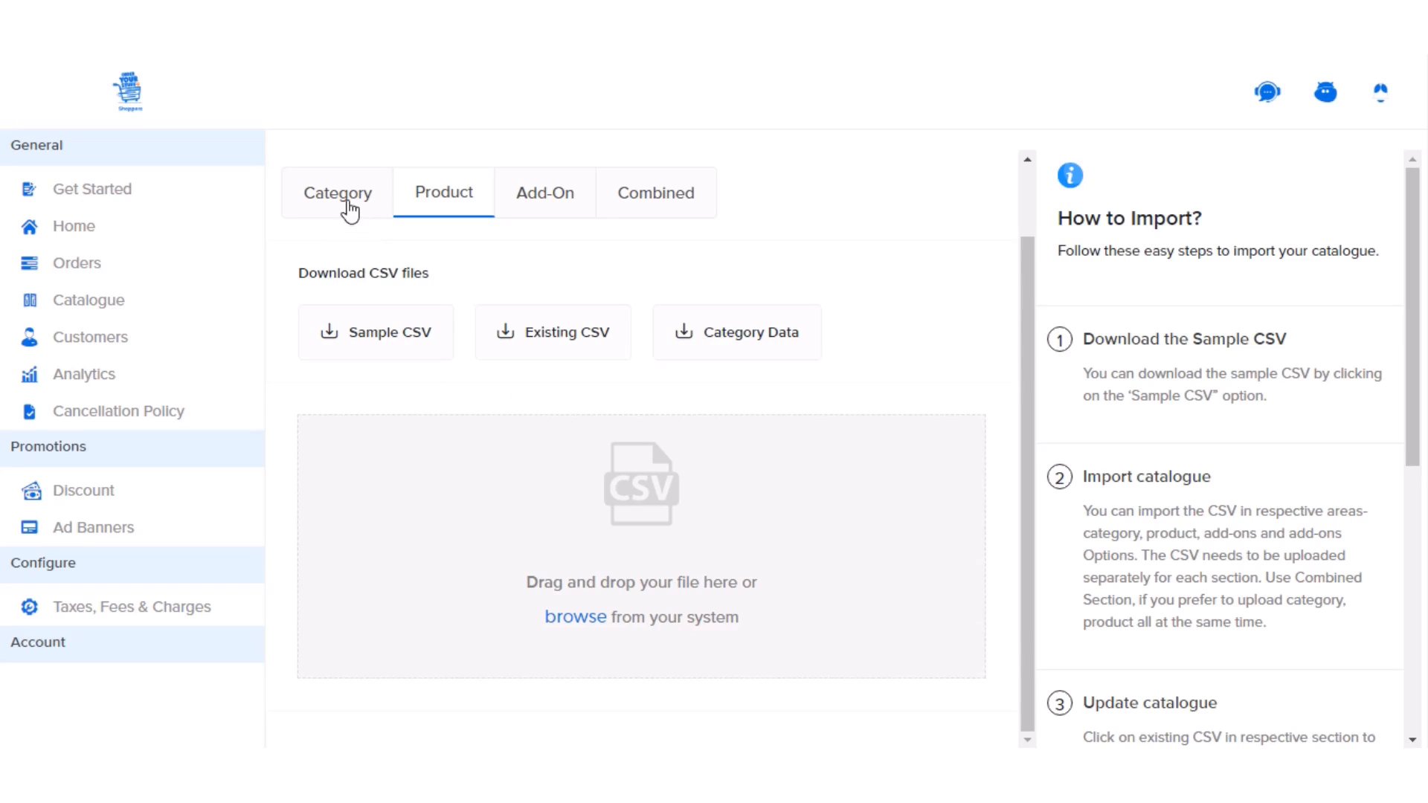
left_click(571, 621)
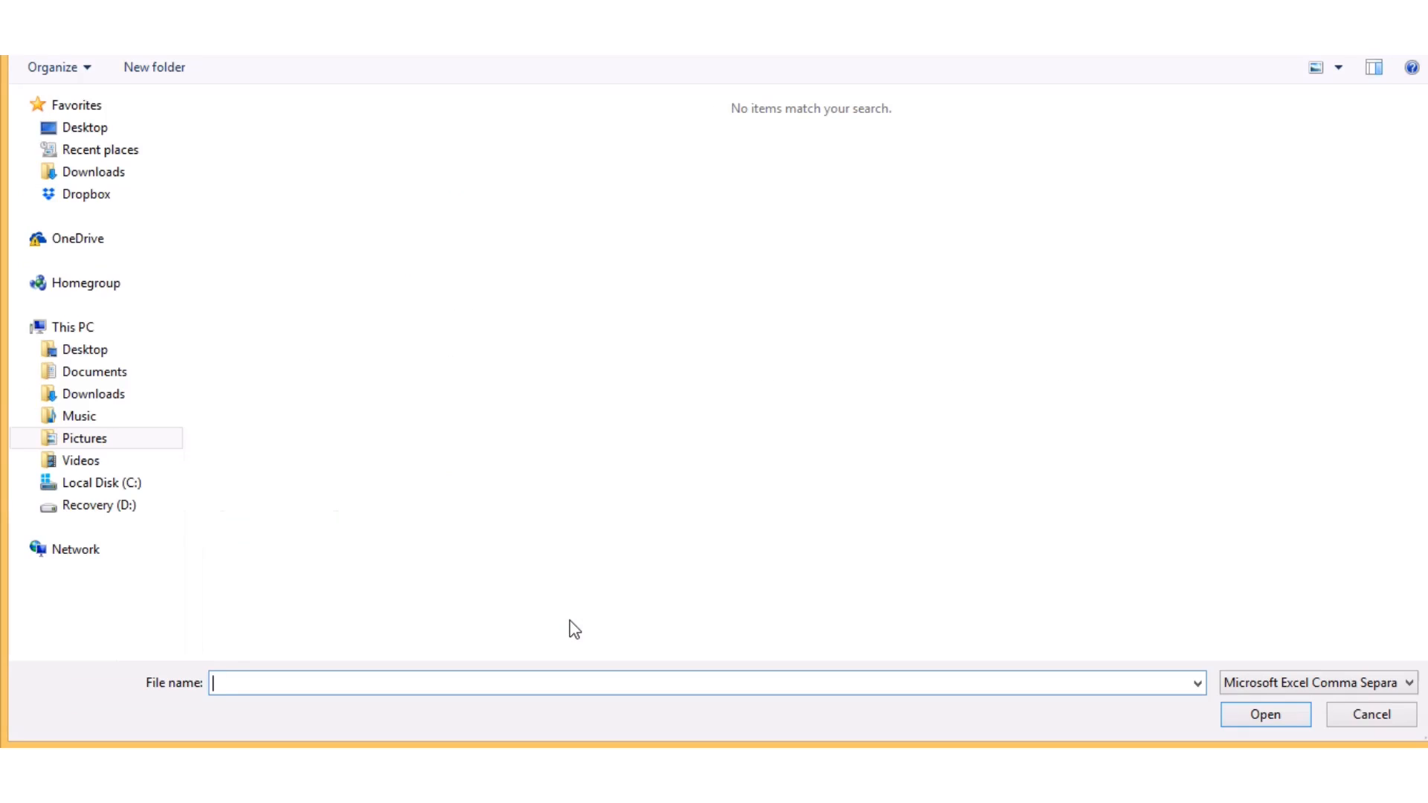
left_click(114, 377)
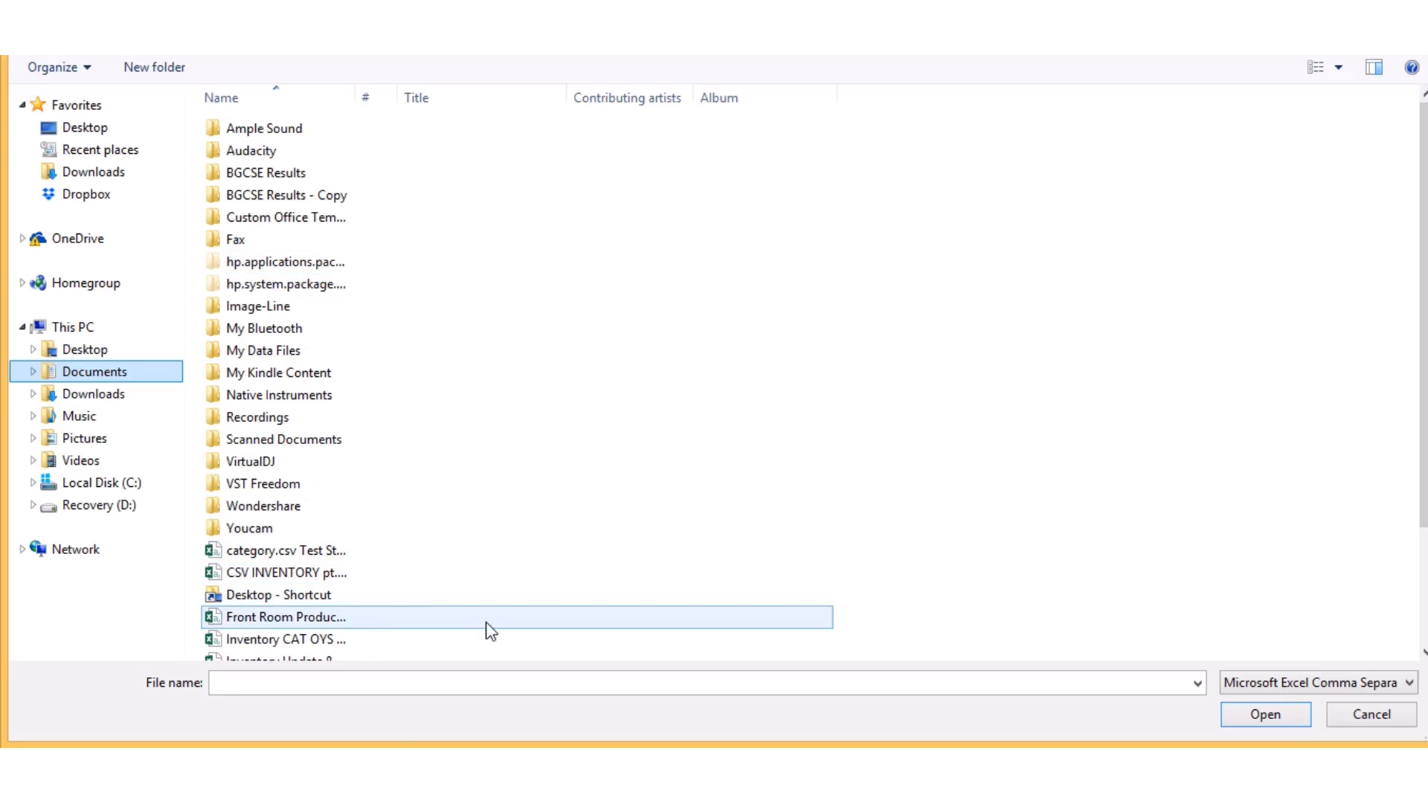
left_click_drag(1423, 405, 1424, 513)
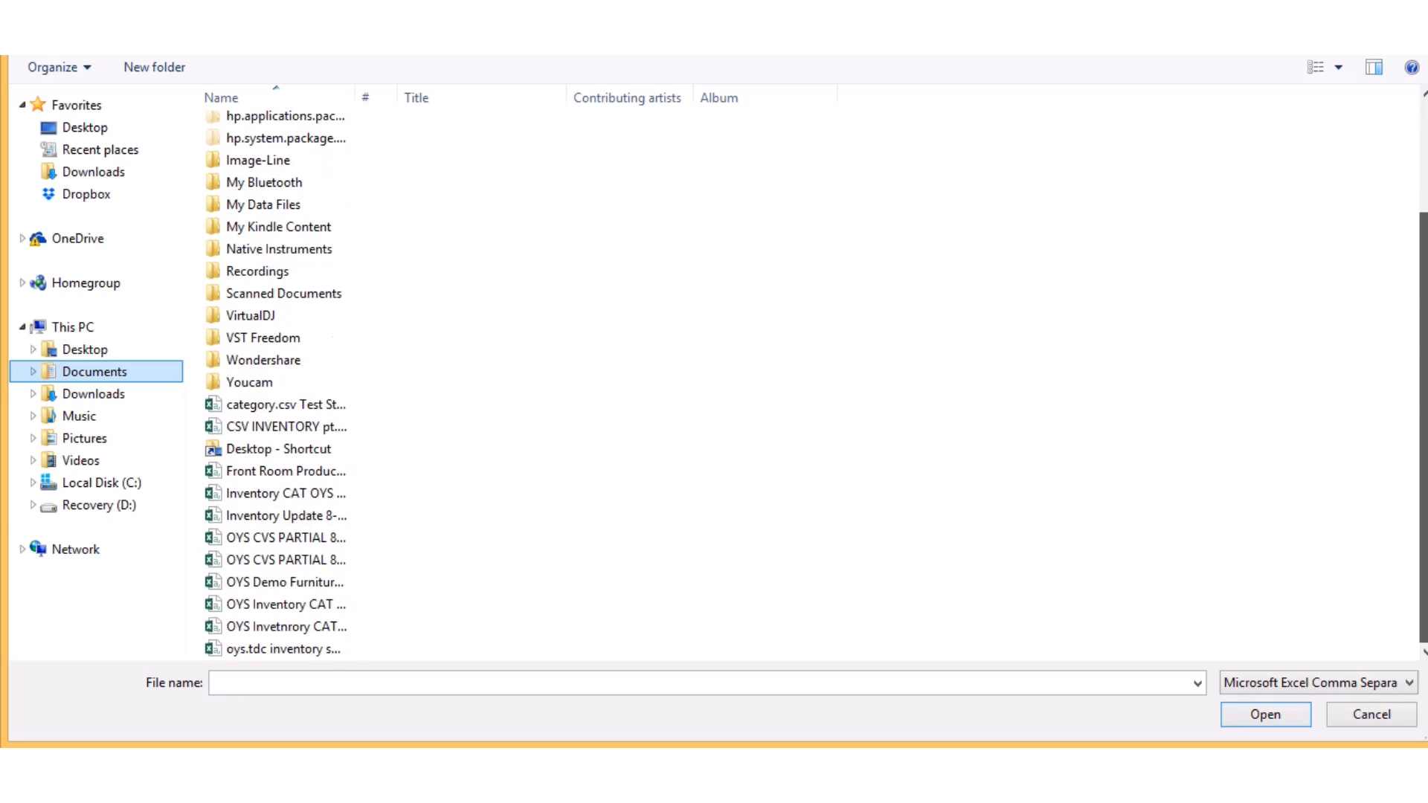
left_click(295, 581)
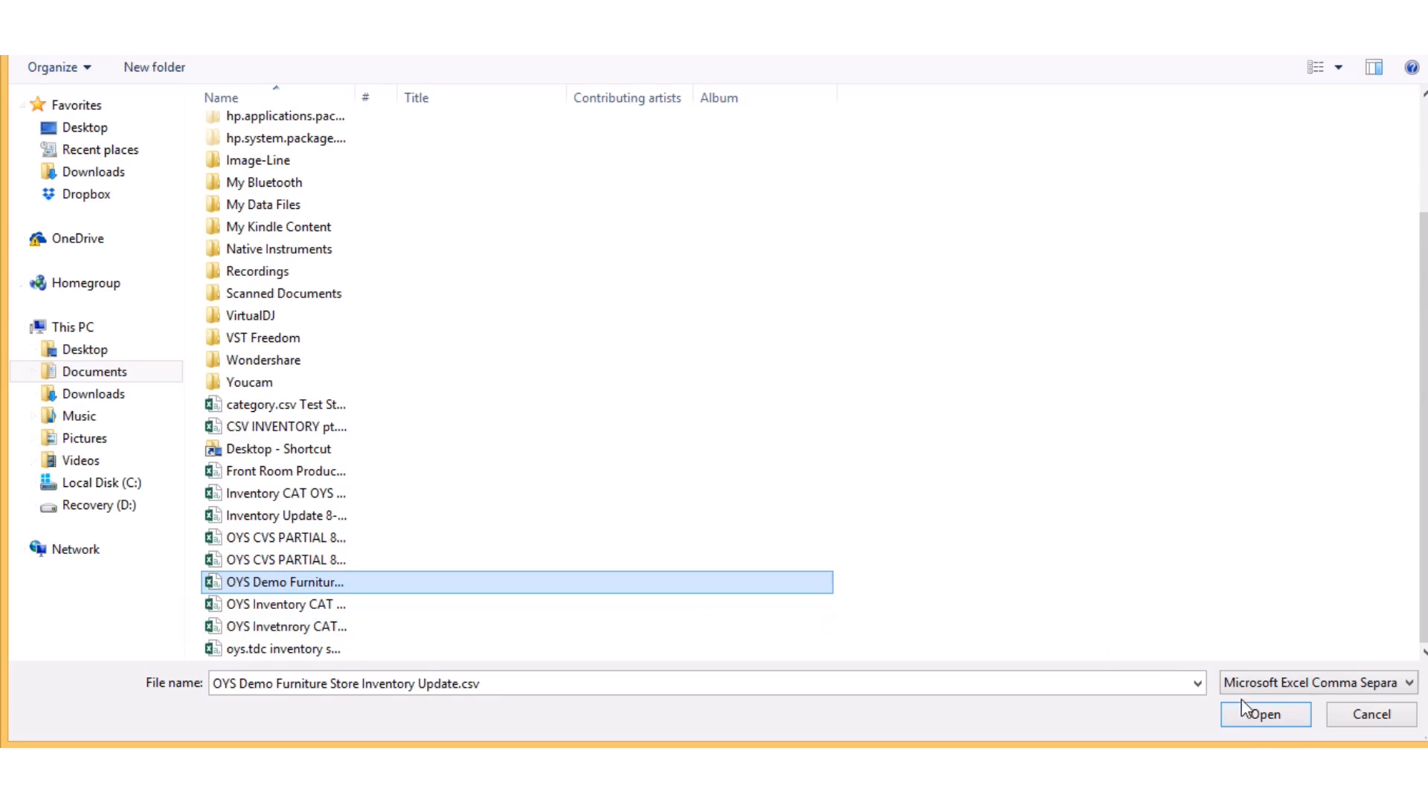
left_click(1253, 718)
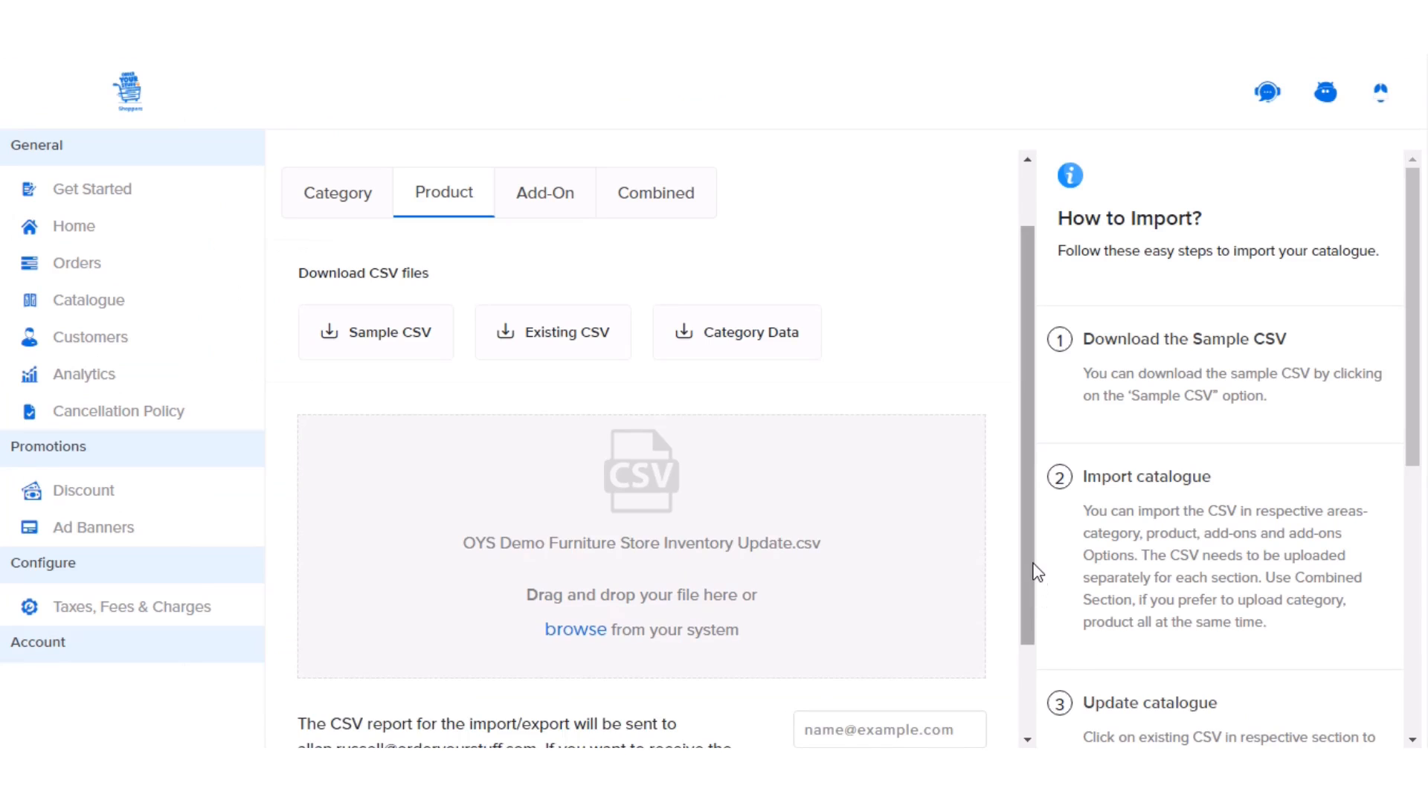
left_click_drag(1032, 579, 1032, 680)
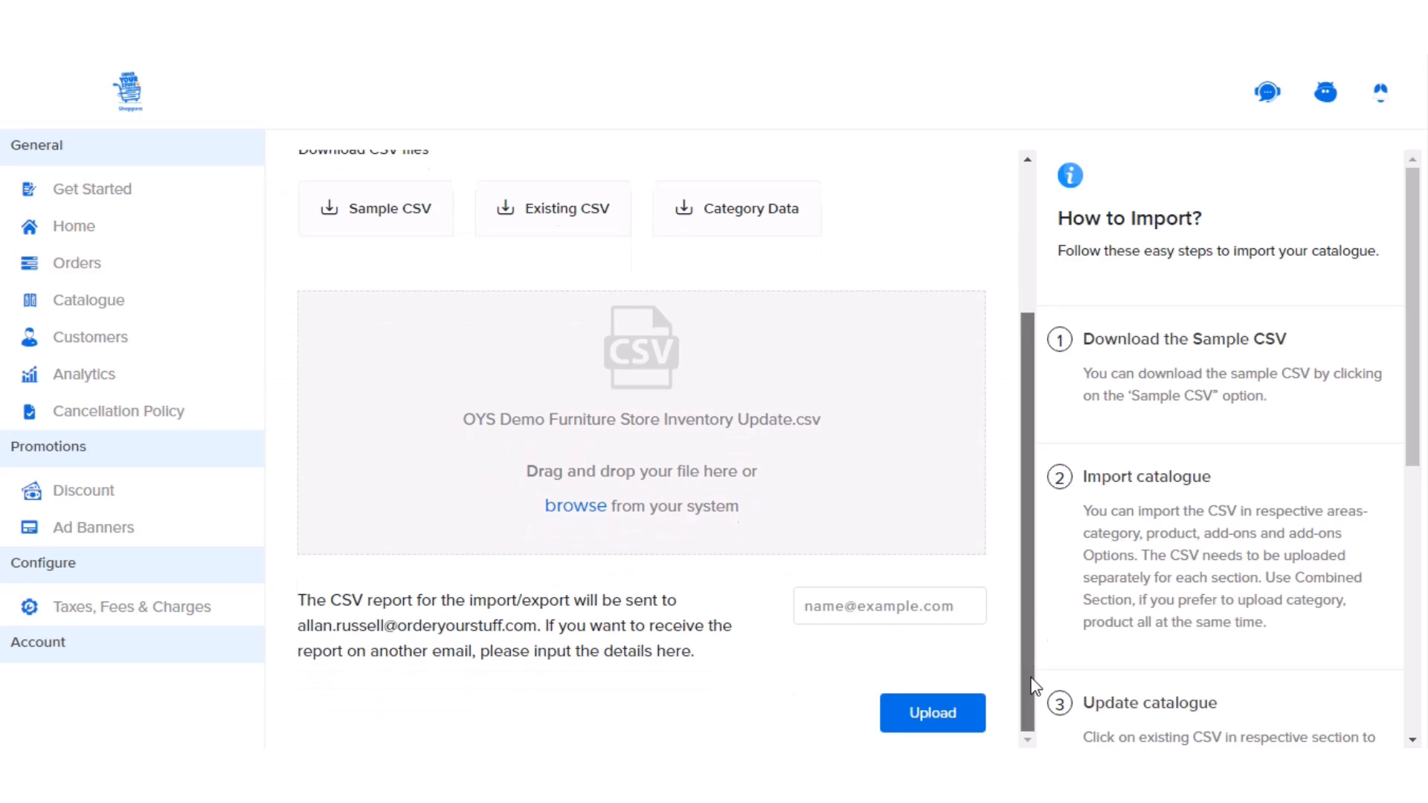
left_click(920, 712)
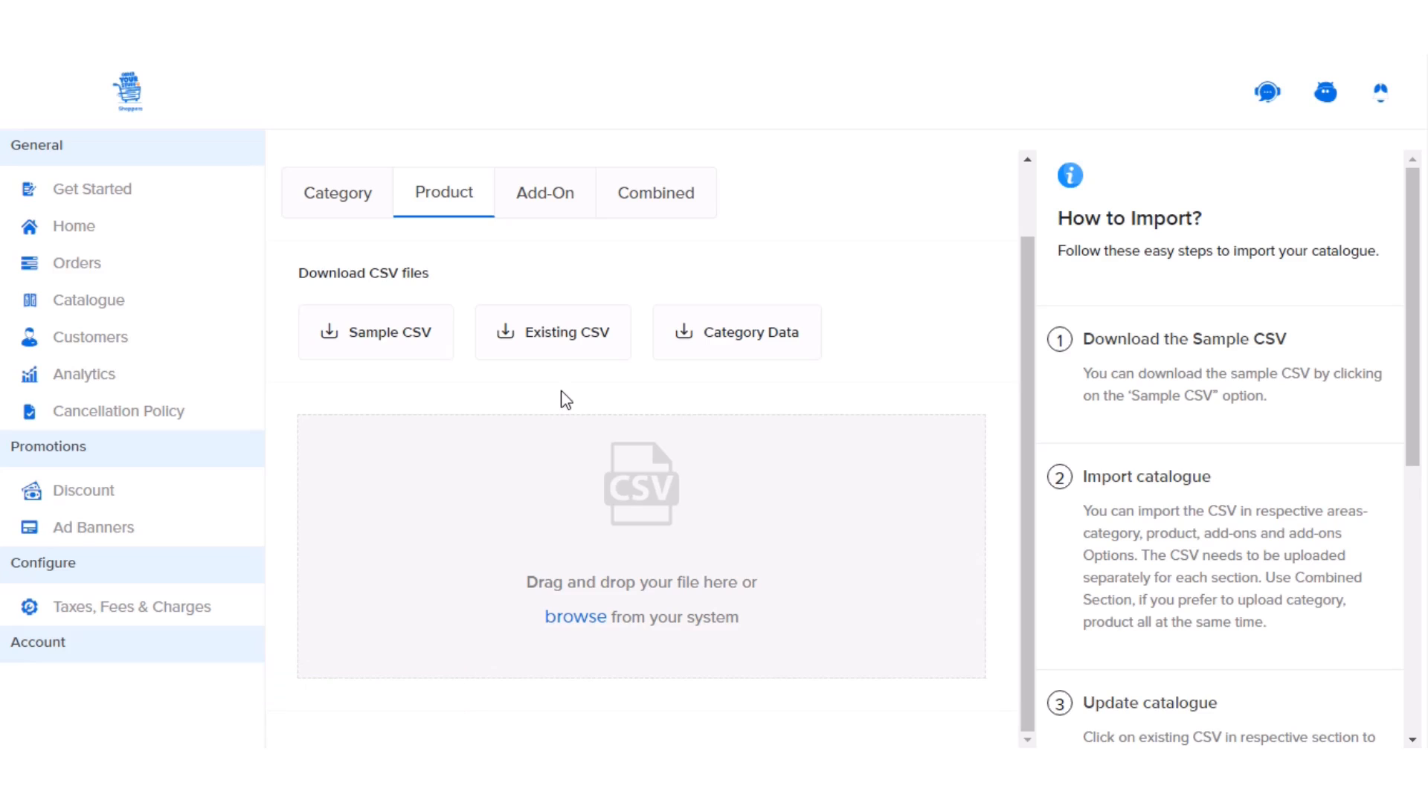
- Open the catalogue's Front Room category and check the product details of Stand, Sofa and Table
left_click(123, 302)
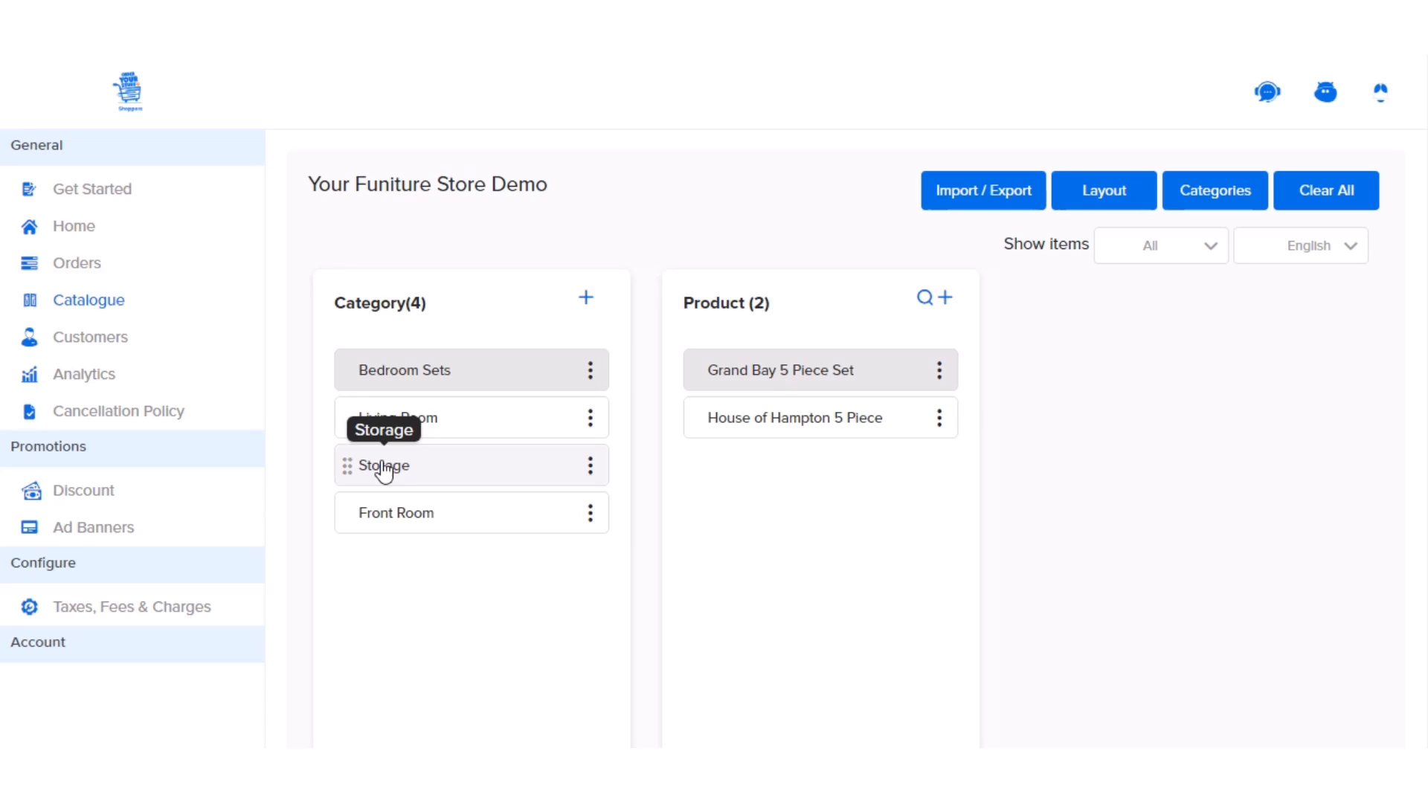
left_click(476, 513)
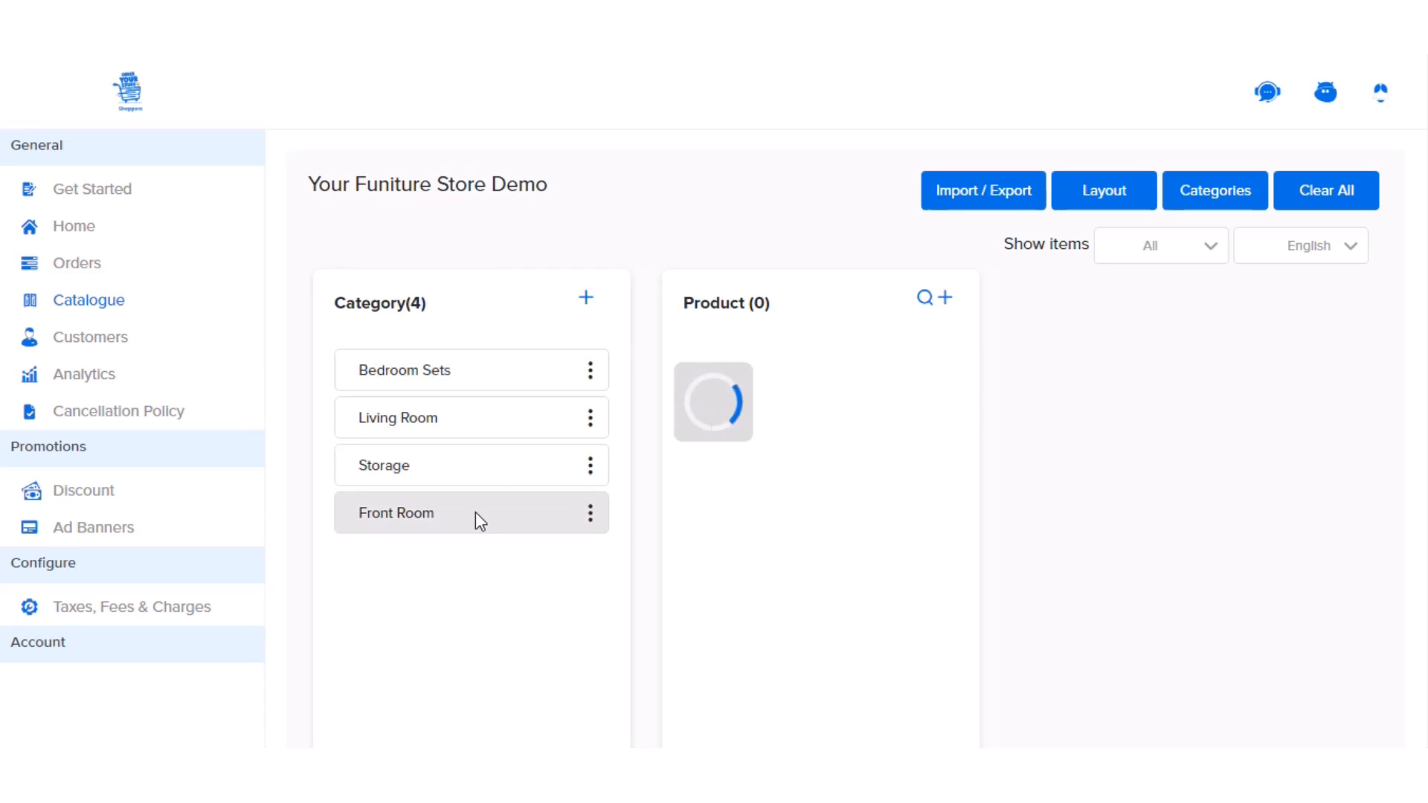
scroll(489, 572, "down", 2)
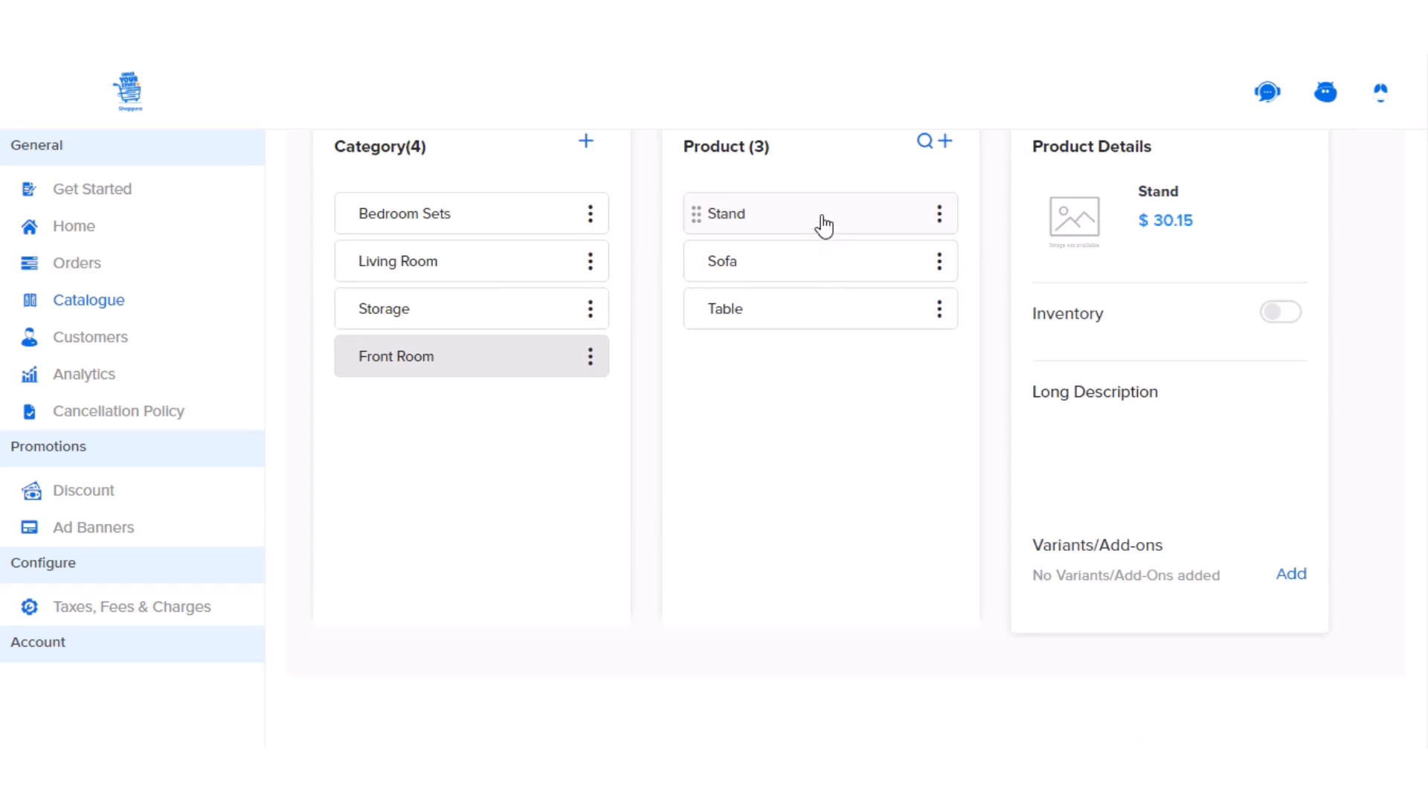
left_click(825, 277)
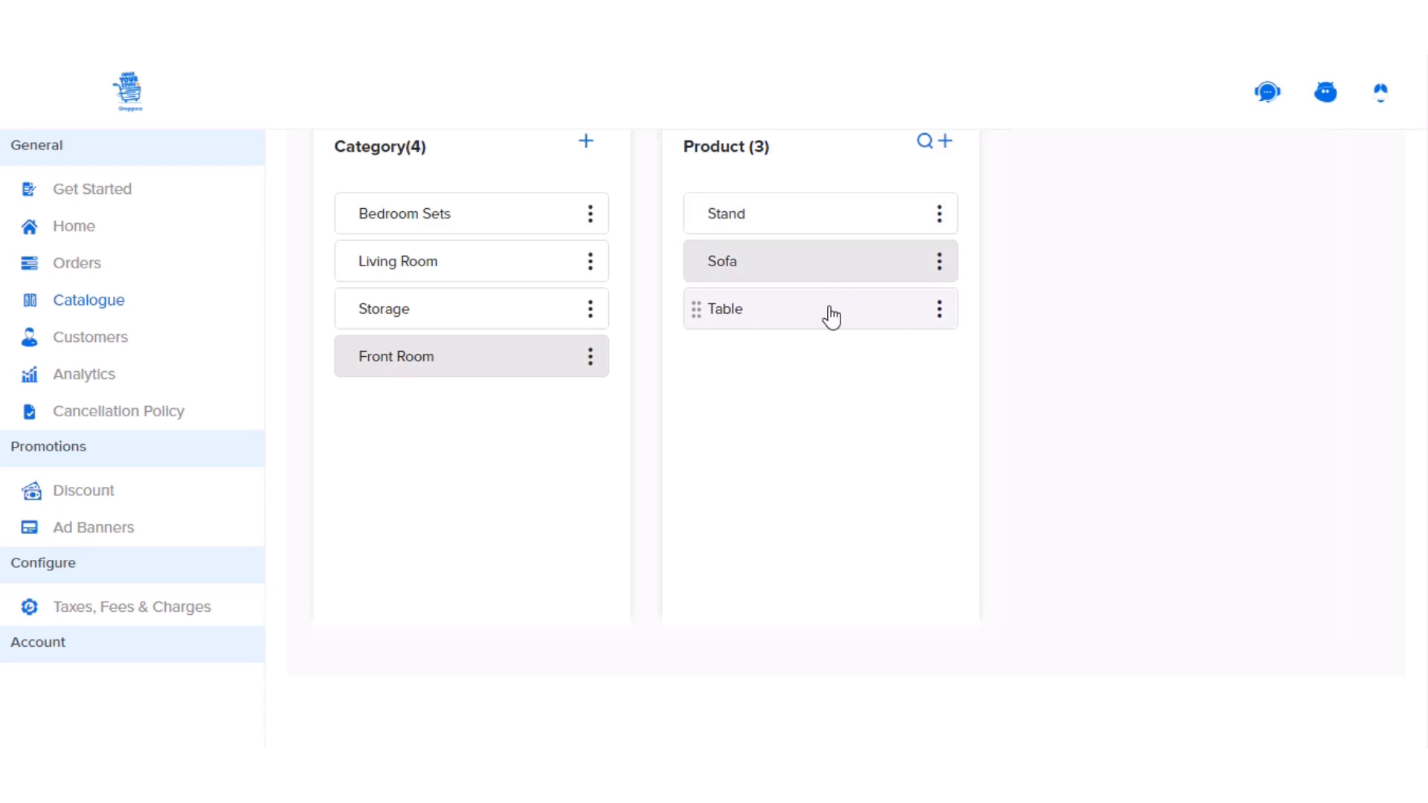
left_click(830, 318)
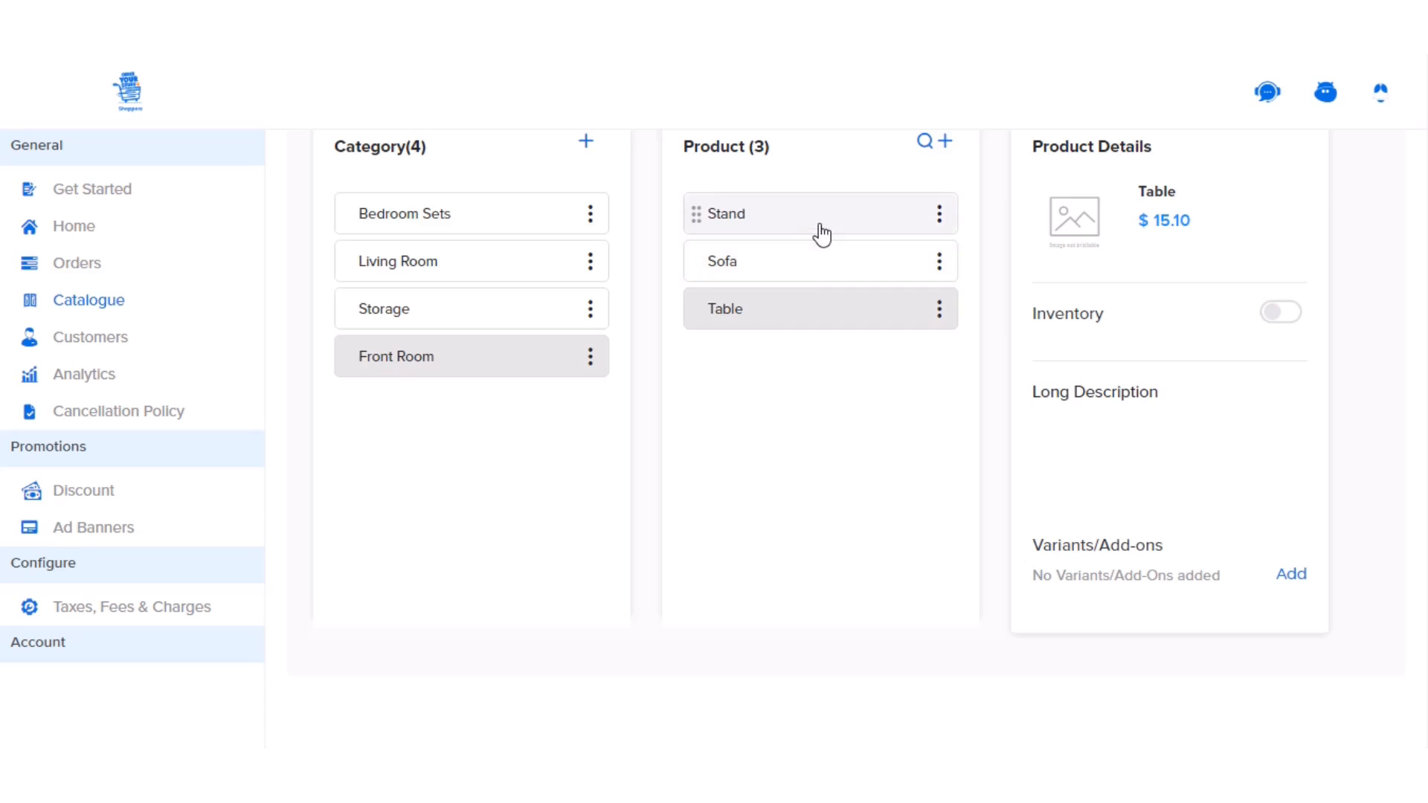
left_click(822, 234)
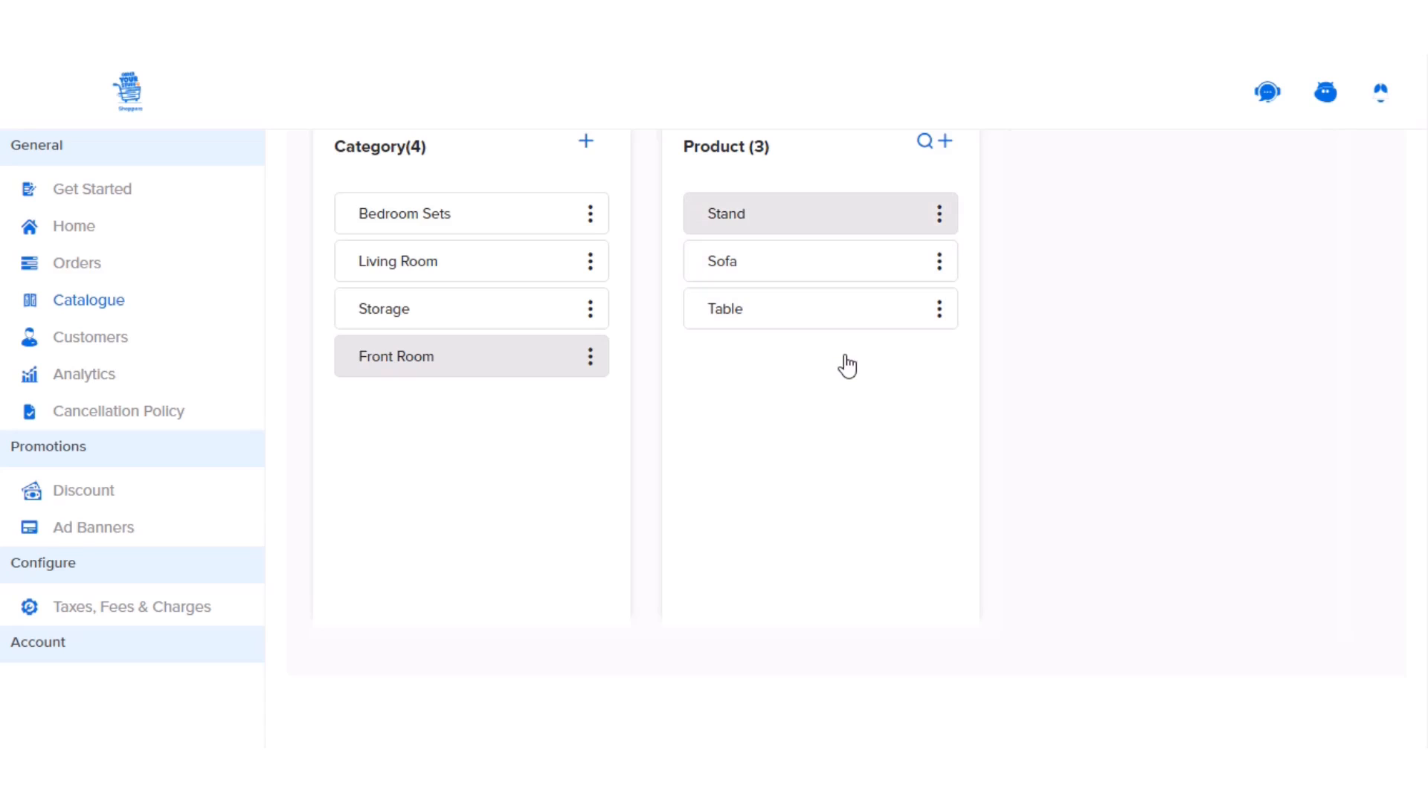